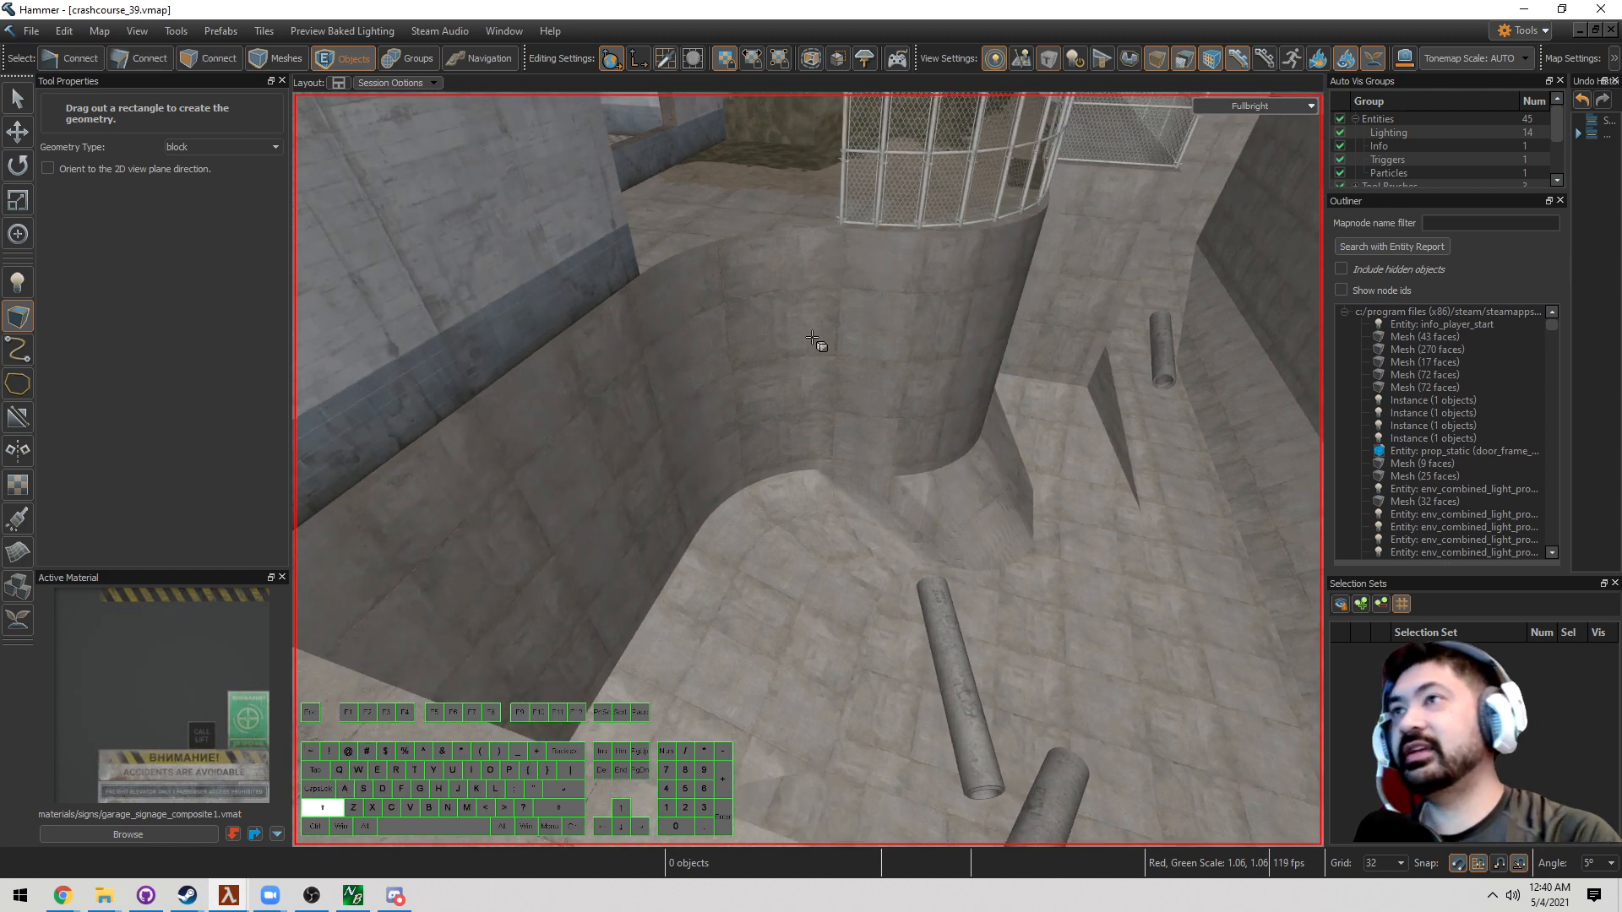
# Set the geometry type to quad and the grid to 128, and create a 128 × 128 quad beside the painted concrete wall
pyautogui.press('t')
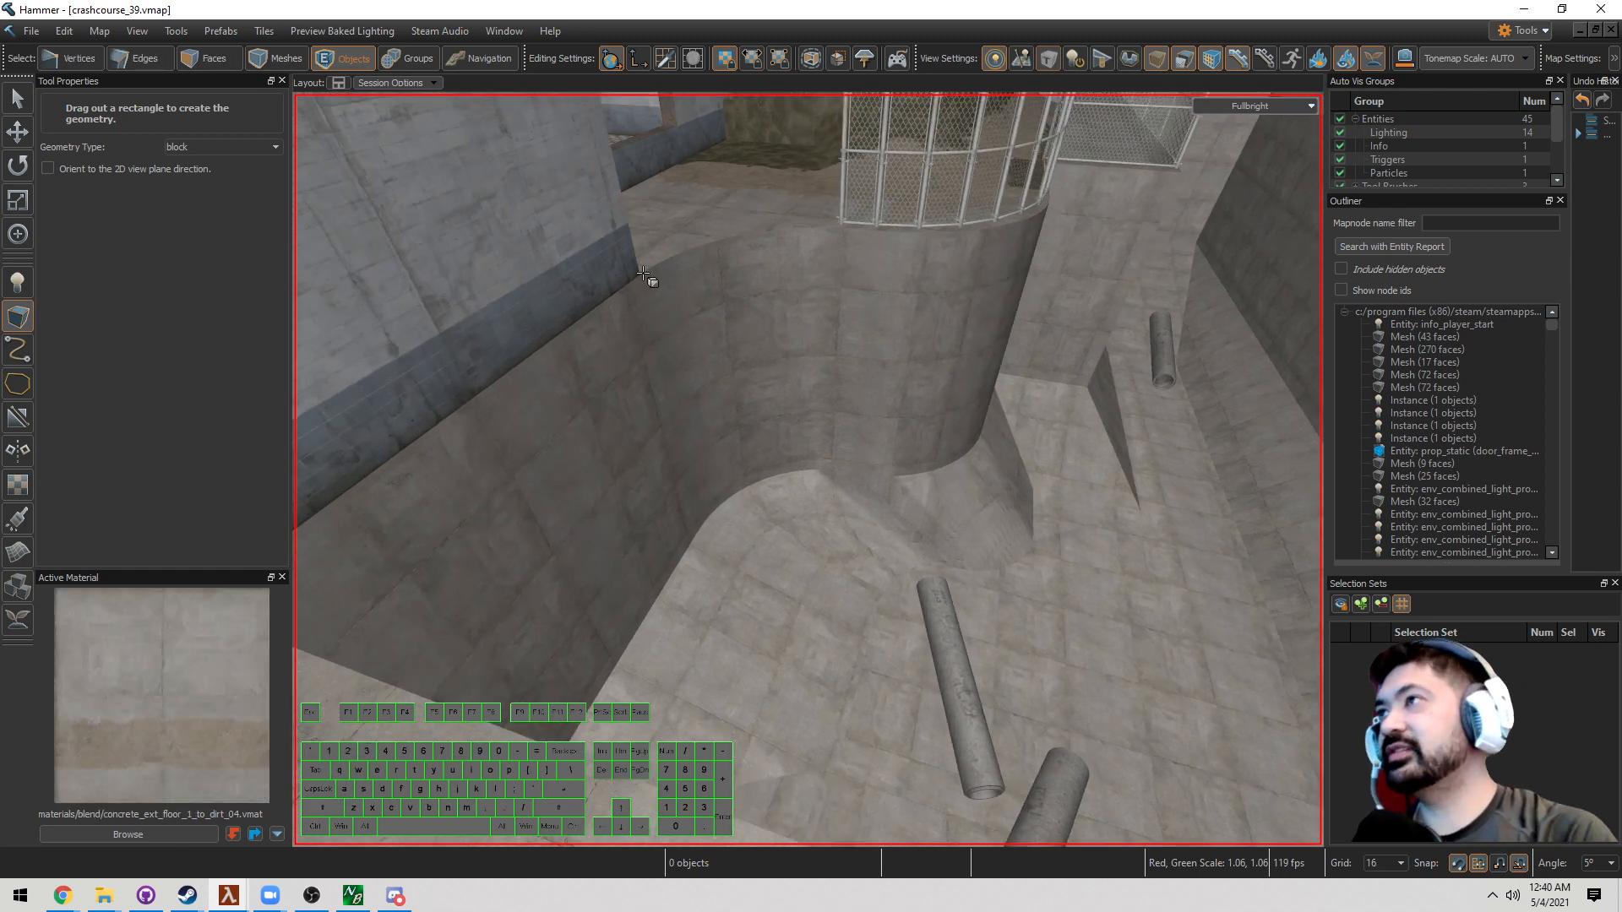
pyautogui.click(235, 147)
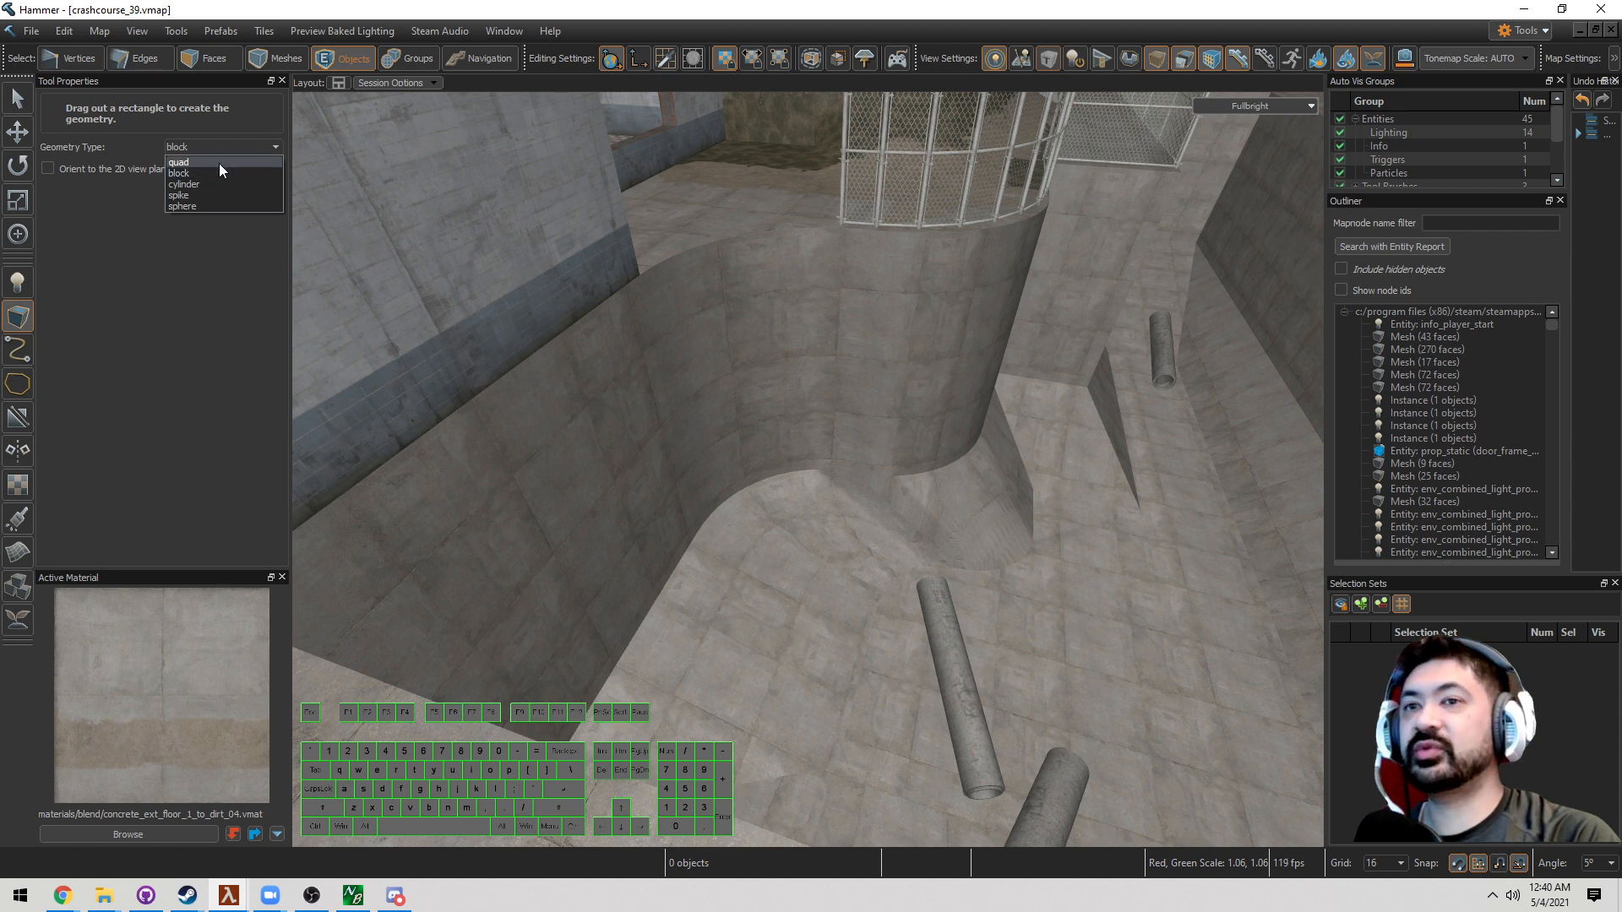
pyautogui.click(219, 165)
pyautogui.moveTo(517, 328)
pyautogui.mouseDown(button='right')
pyautogui.moveTo(808, 471)
pyautogui.moveTo(517, 328)
pyautogui.mouseUp(button='right')
pyautogui.press('d')
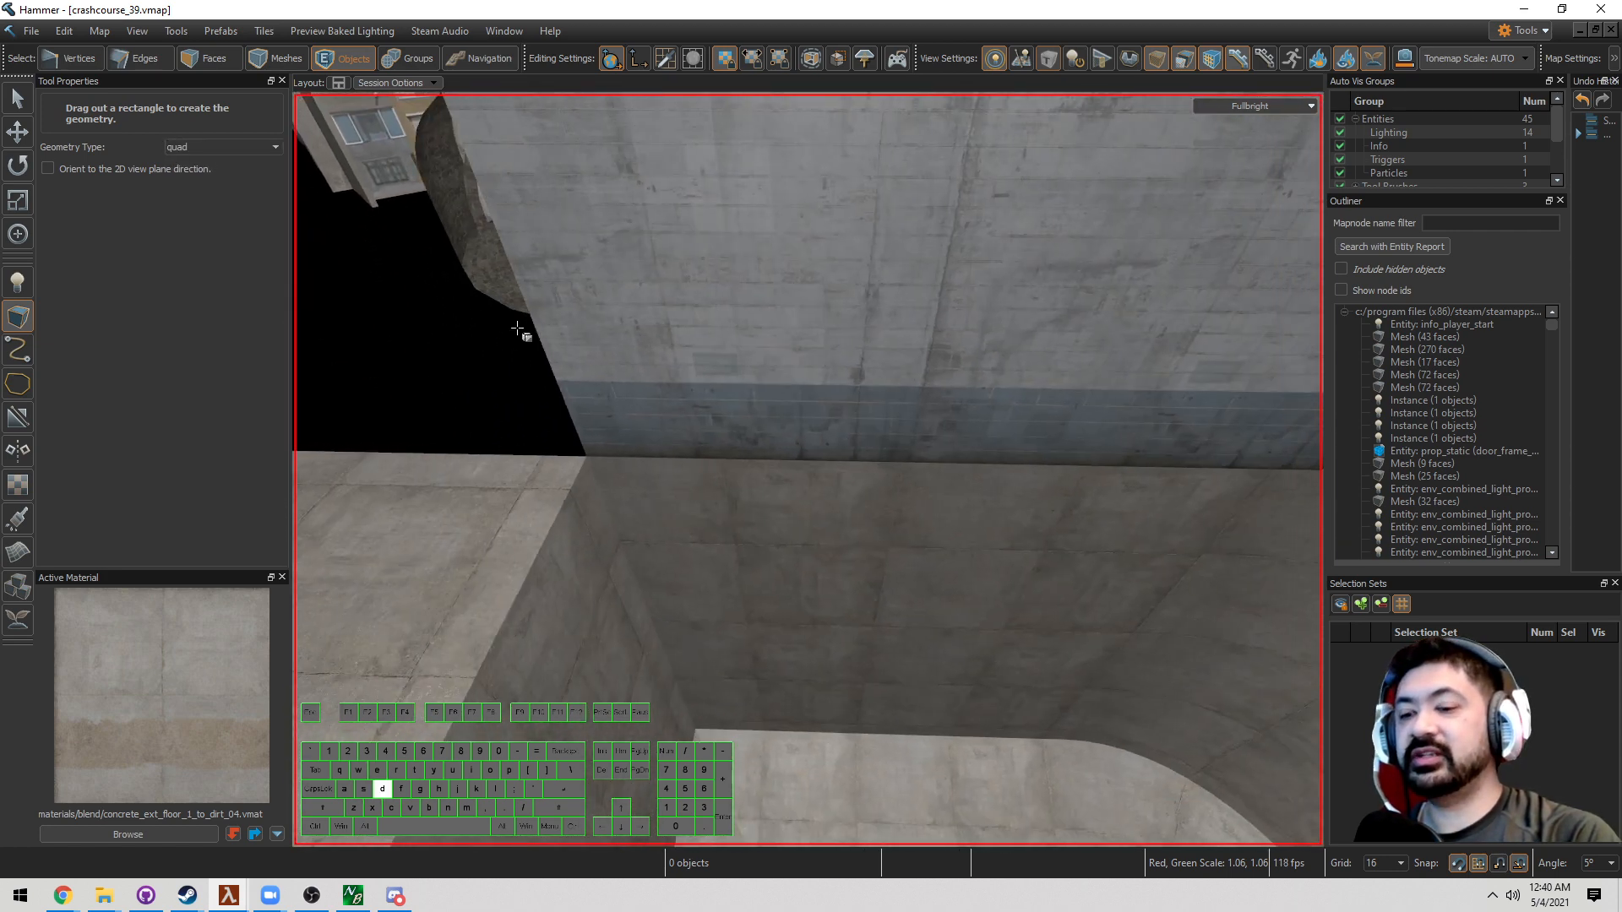
pyautogui.press(']')
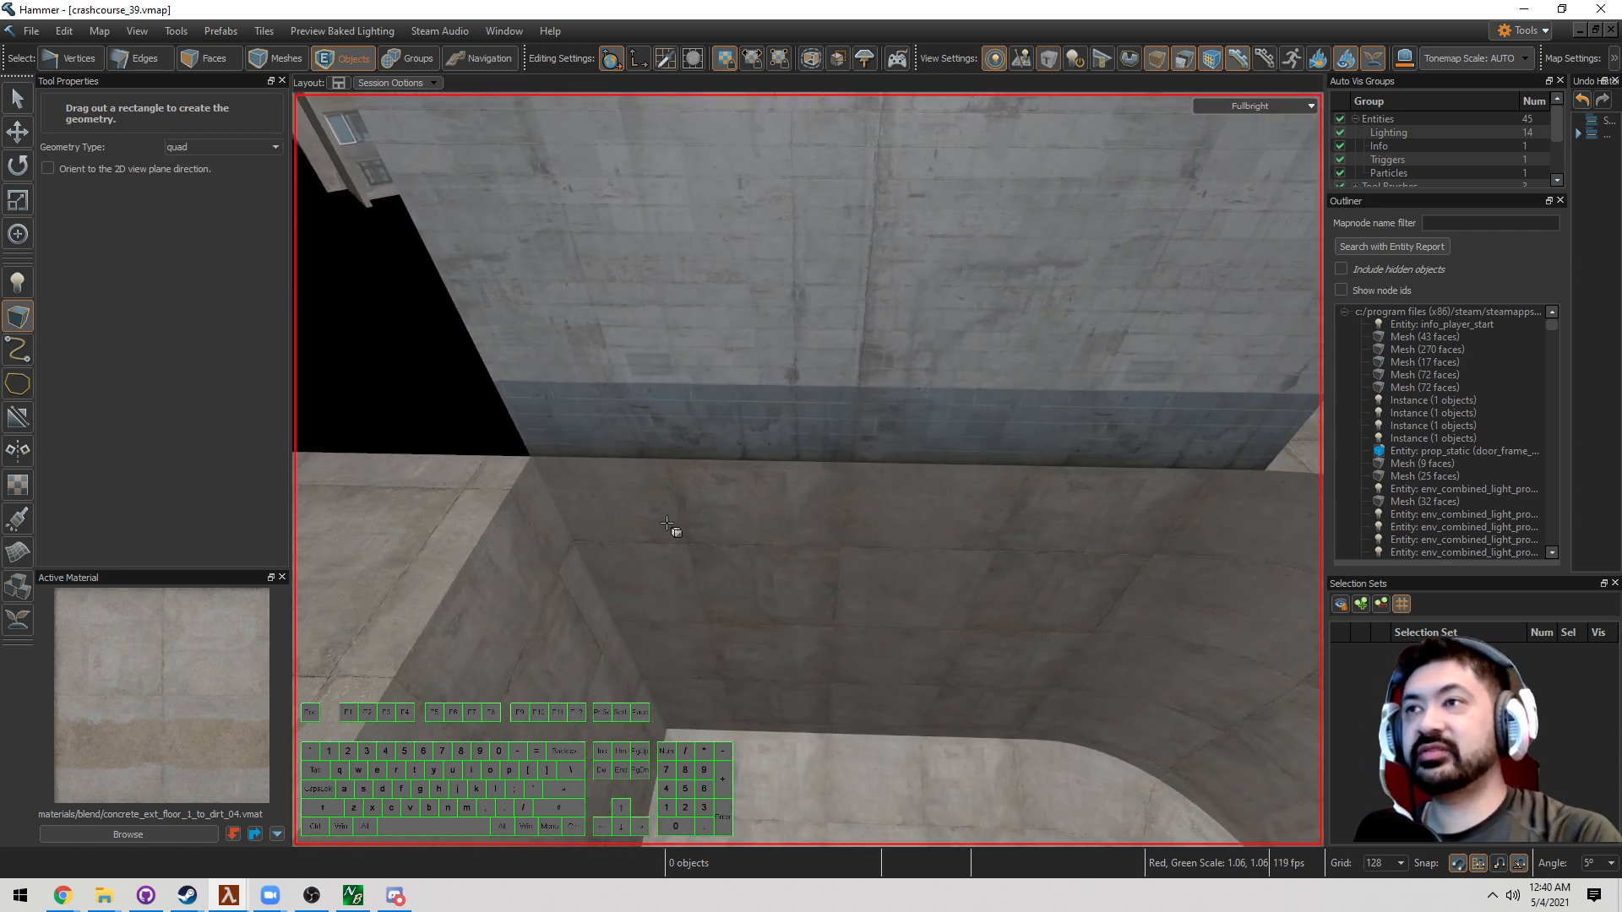
pyautogui.press('Return')
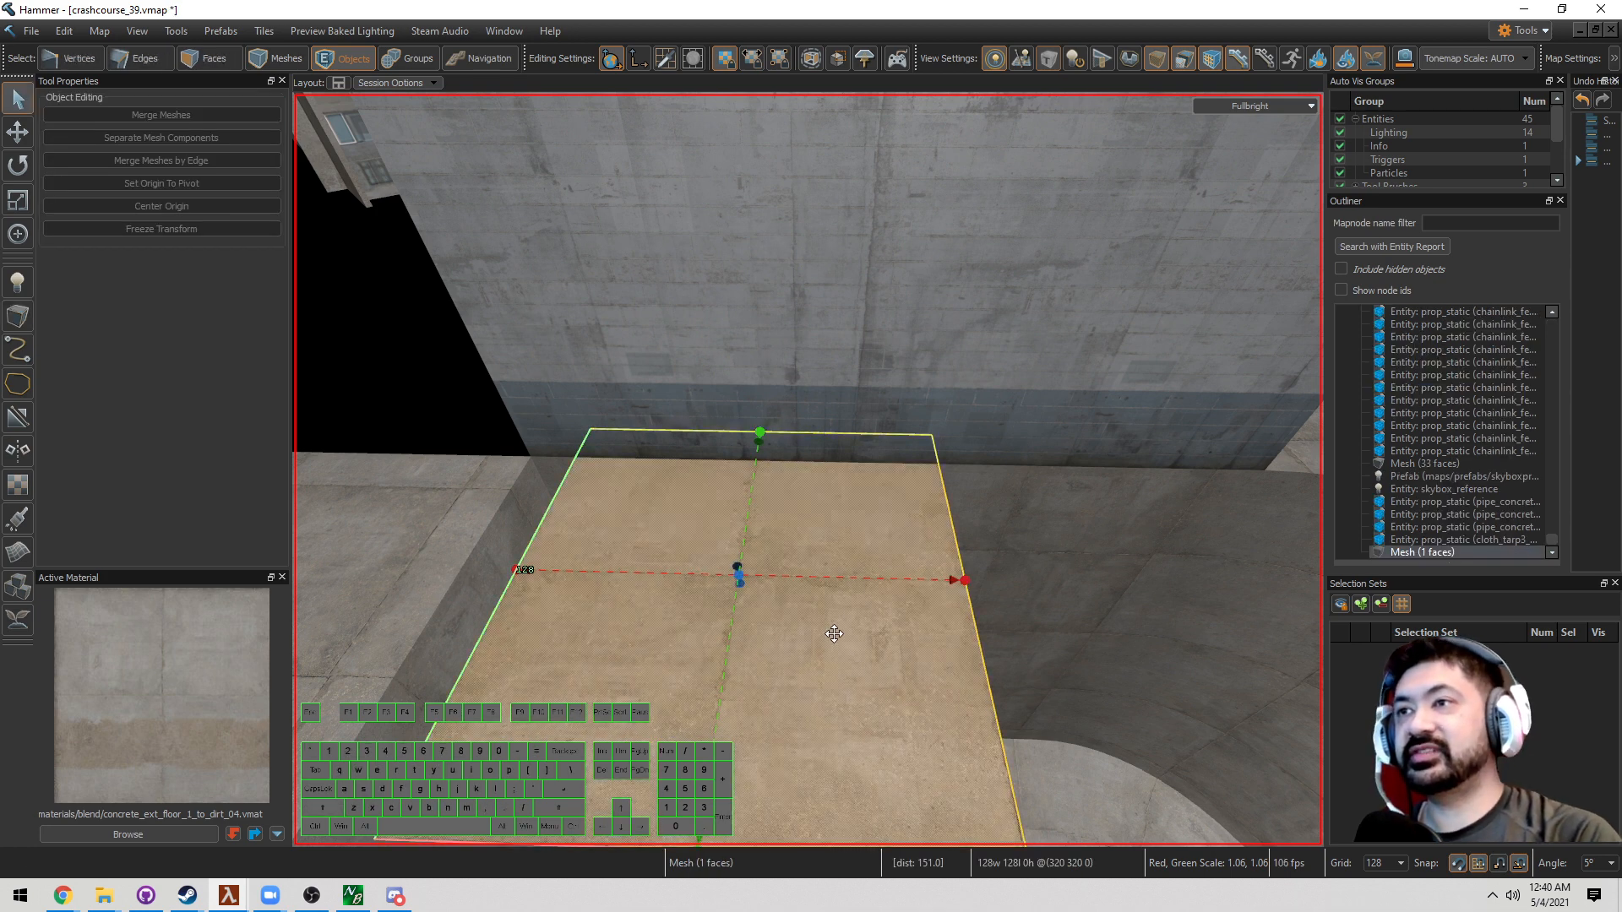
# Convert the quad to a tile mesh and assign industrial_catwalks.vmap as its Tile Set File 0
pyautogui.hotkey('shift', 'i')
pyautogui.hotkey('alt', 'Return')
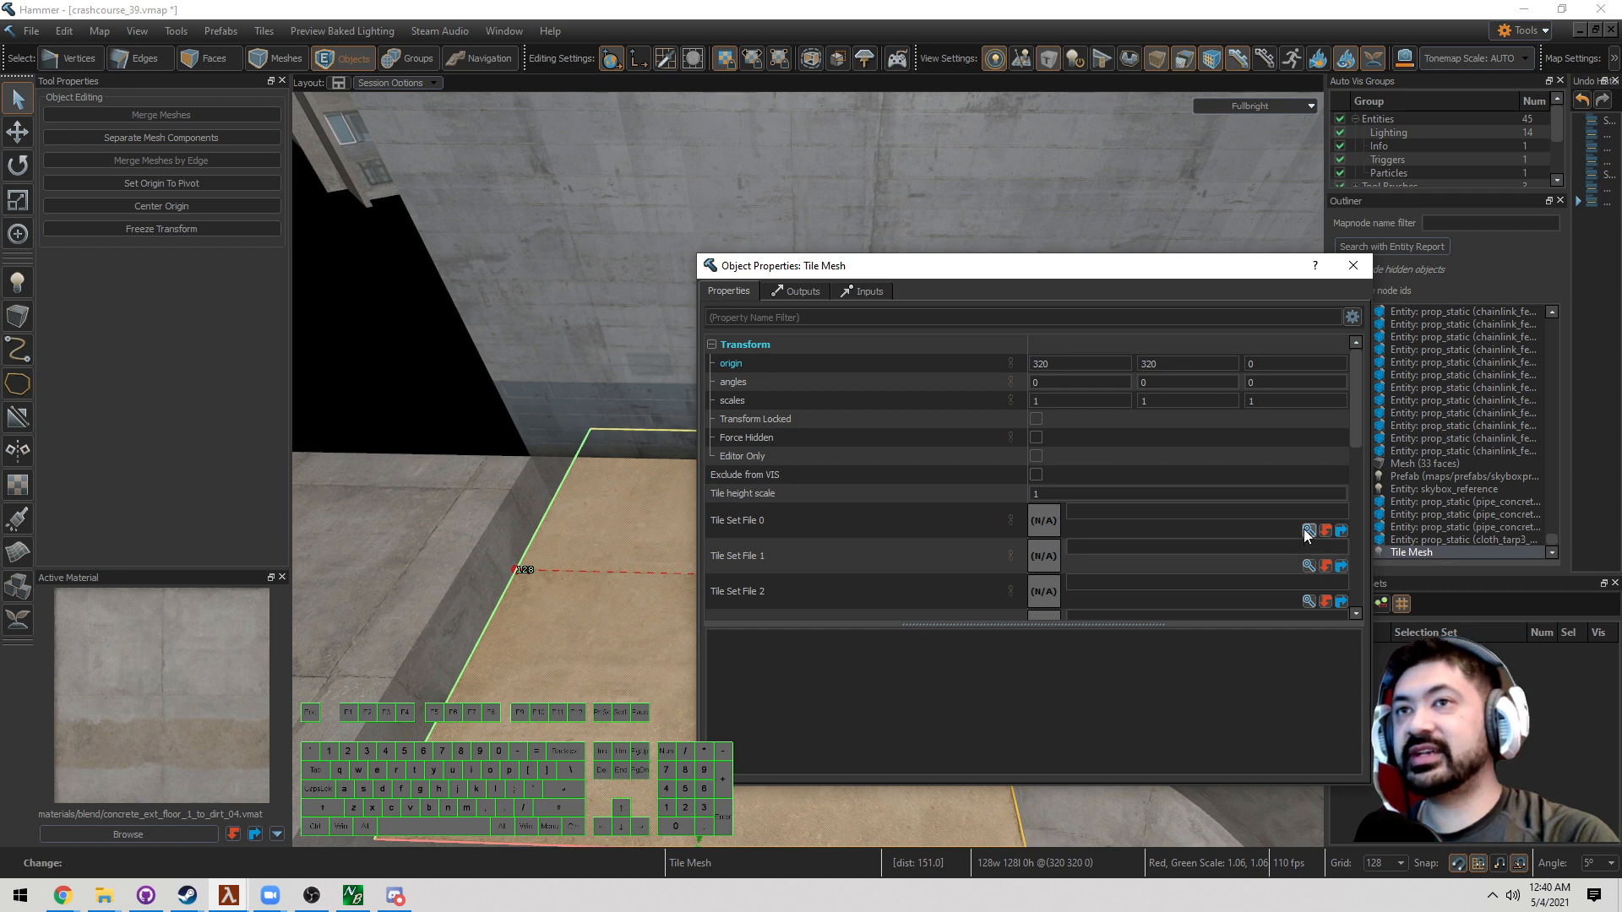
pyautogui.click(1308, 530)
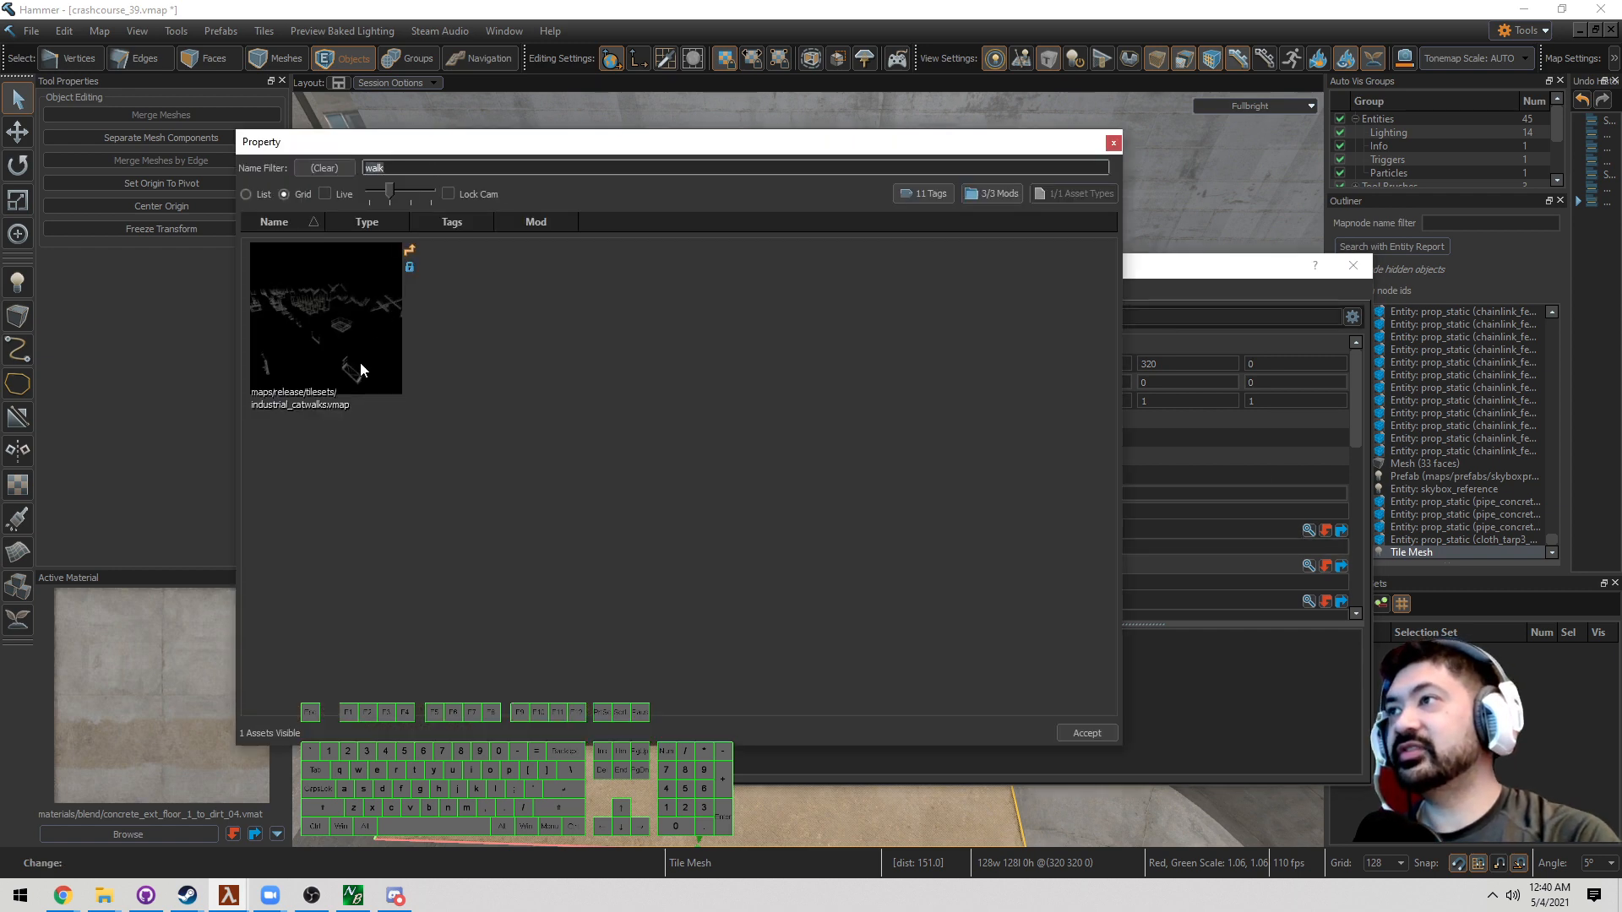
pyautogui.doubleClick(332, 342)
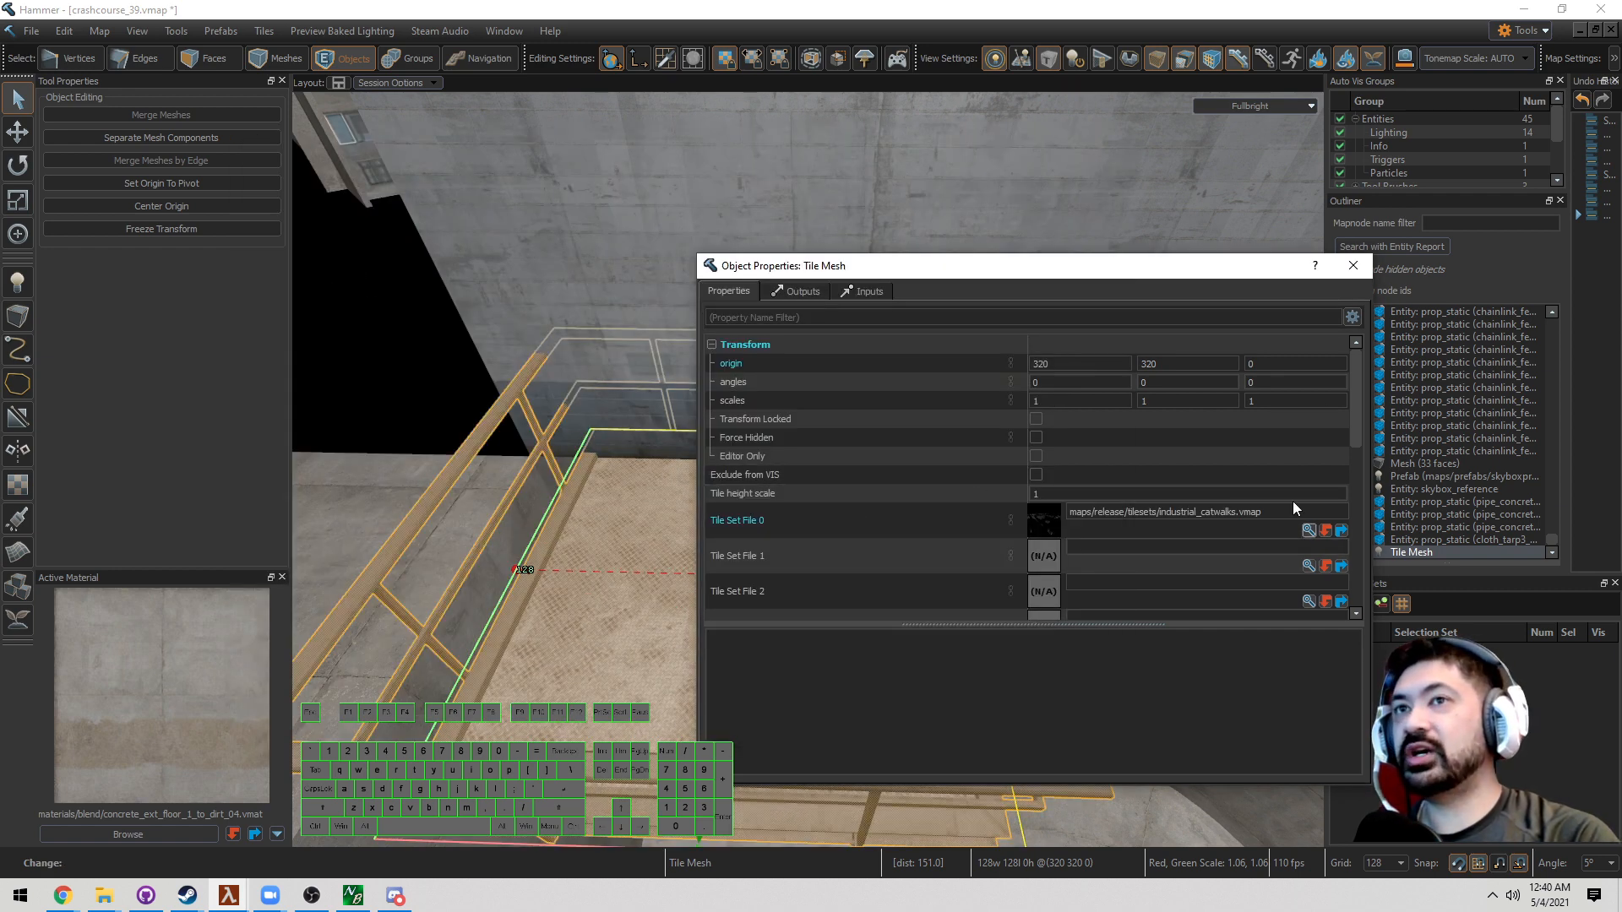
pyautogui.click(1352, 265)
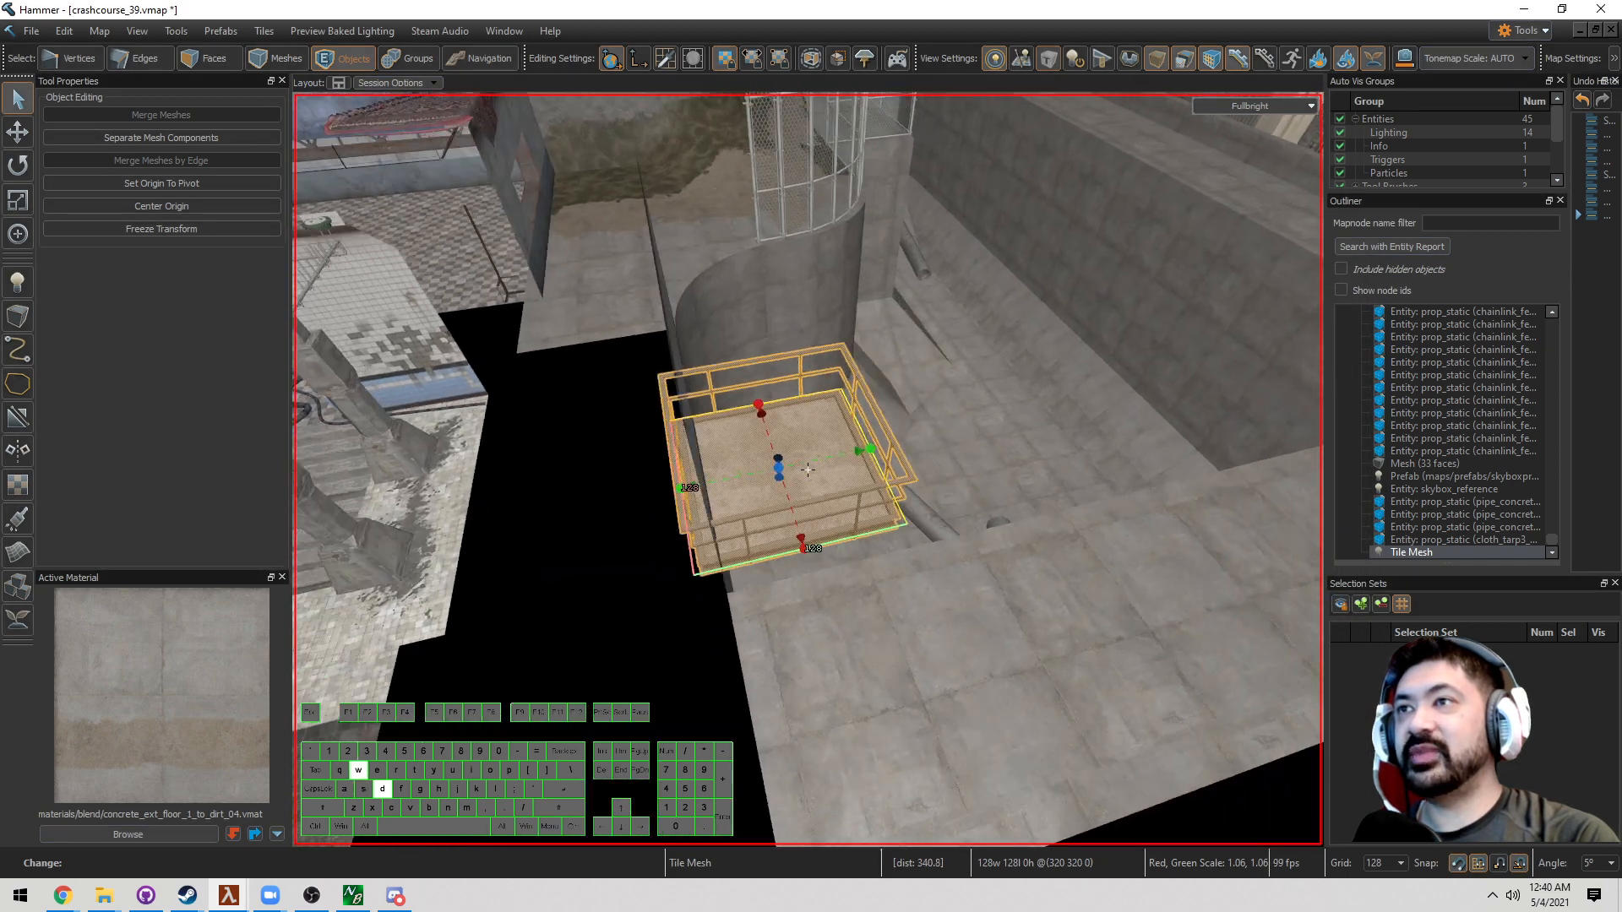
# Reduce the grid to 16 and shift the catwalk tile mesh 16 units to line it up with the wall
pyautogui.scroll(2, 714, 494)
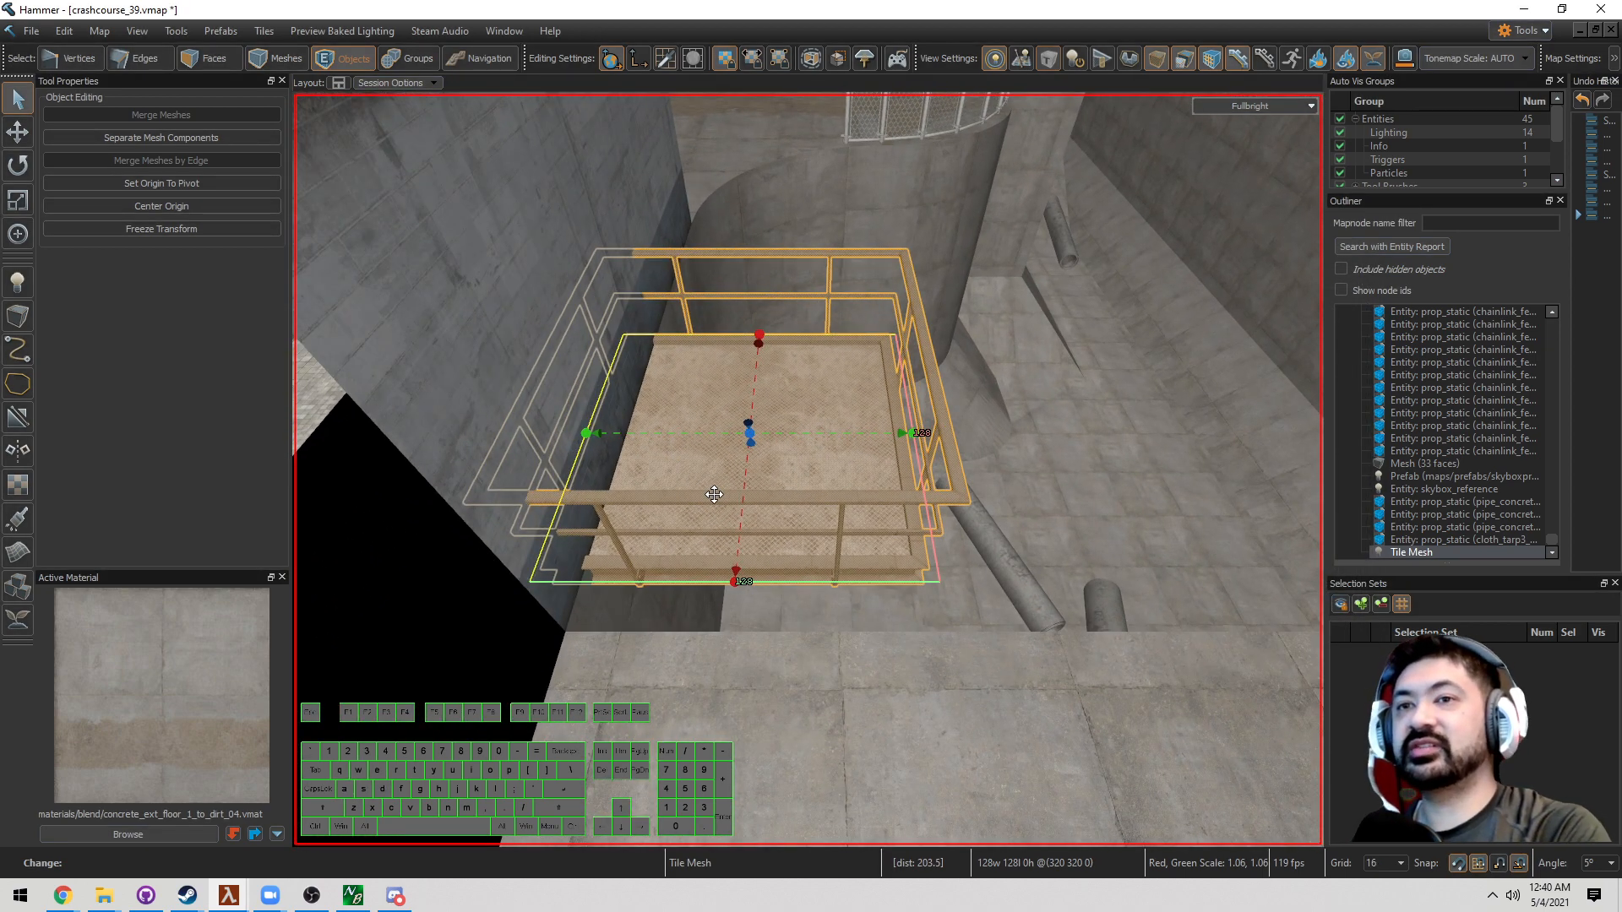
pyautogui.press('t')
pyautogui.moveTo(860, 432); pyautogui.dragTo(813, 444)
# Extrude the catwalk tile's edge 128 units away from the wall to add a second tile
pyautogui.press('s')
pyautogui.press('d')
pyautogui.moveTo(812, 444); pyautogui.dragTo(788, 551, button='right')
pyautogui.press('w')
pyautogui.press('2')
pyautogui.click(792, 512)
pyautogui.press('s')
pyautogui.press('w')
pyautogui.keyDown('shift'); pyautogui.moveTo(715, 552); pyautogui.dragTo(914, 581); pyautogui.keyUp('shift')
# Repeat the edge extrusion three more times to make a straight walkway of five 128-unit tiles
pyautogui.press('s')
pyautogui.moveTo(786, 586); pyautogui.dragTo(755, 554, button='right')
pyautogui.hotkey('shift', 'g')
pyautogui.hotkey('shift', 'g')
pyautogui.press('w')
pyautogui.hotkey('shift', 'g')
pyautogui.press('s')
pyautogui.press('w')
pyautogui.press('d')
pyautogui.press('s')
pyautogui.press('w')
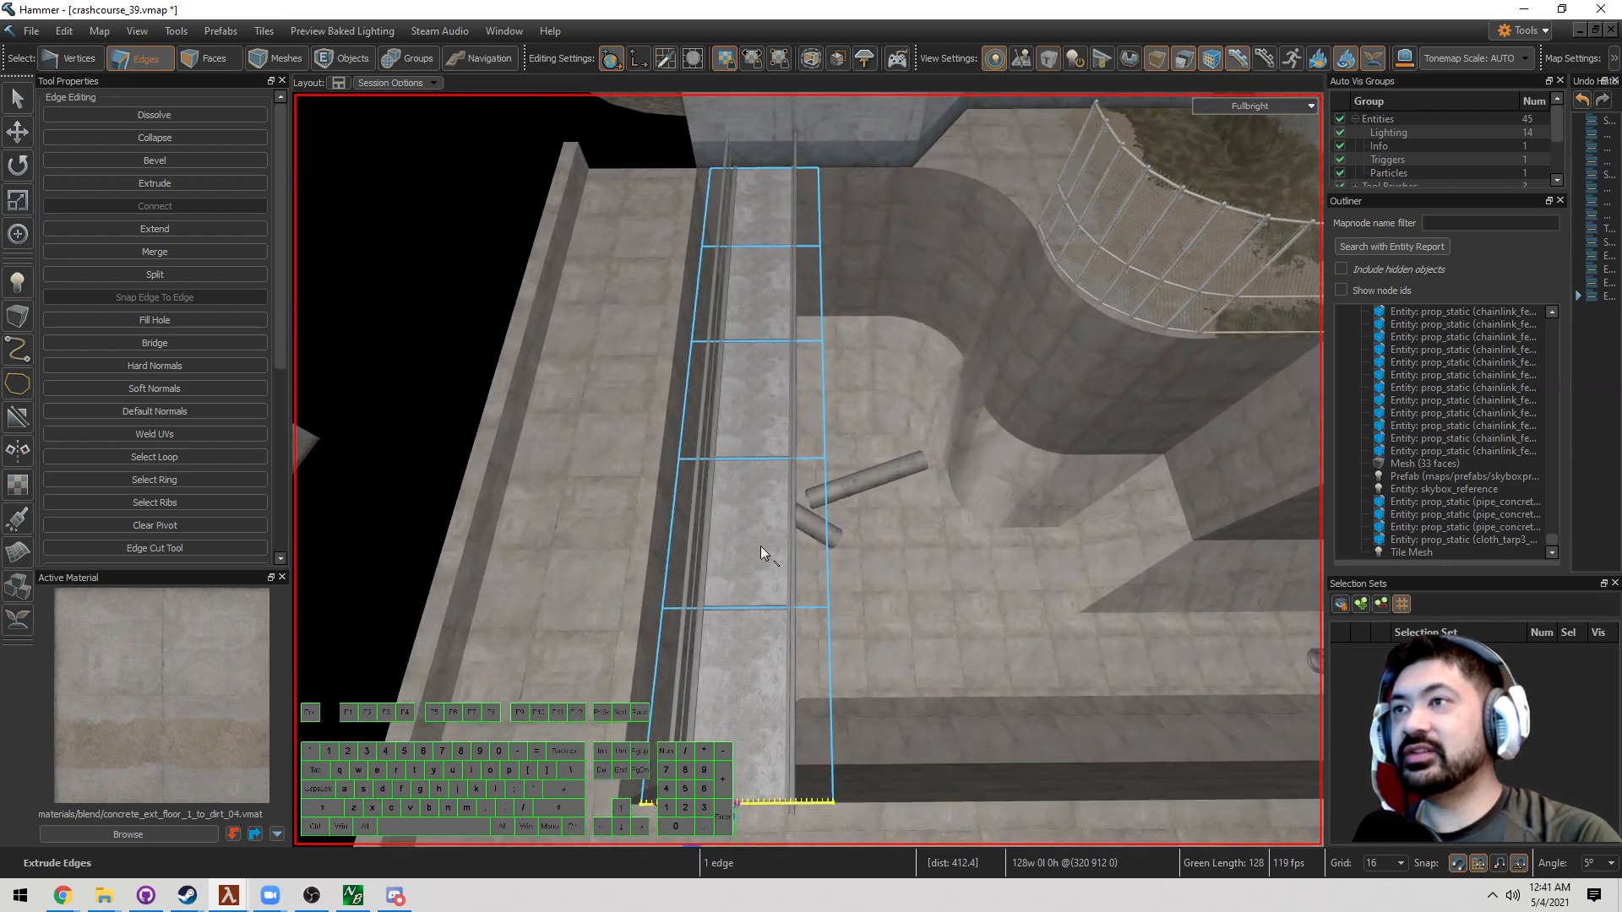
# Extrude the side edge of the walkway's middle tile into two 128-unit tiles branching out over the trench
pyautogui.moveTo(845, 338); pyautogui.dragTo(808, 470, button='right')
pyautogui.press('w')
pyautogui.press('d')
pyautogui.click(824, 577)
pyautogui.press('w')
pyautogui.moveTo(825, 576); pyautogui.dragTo(808, 470, button='right')
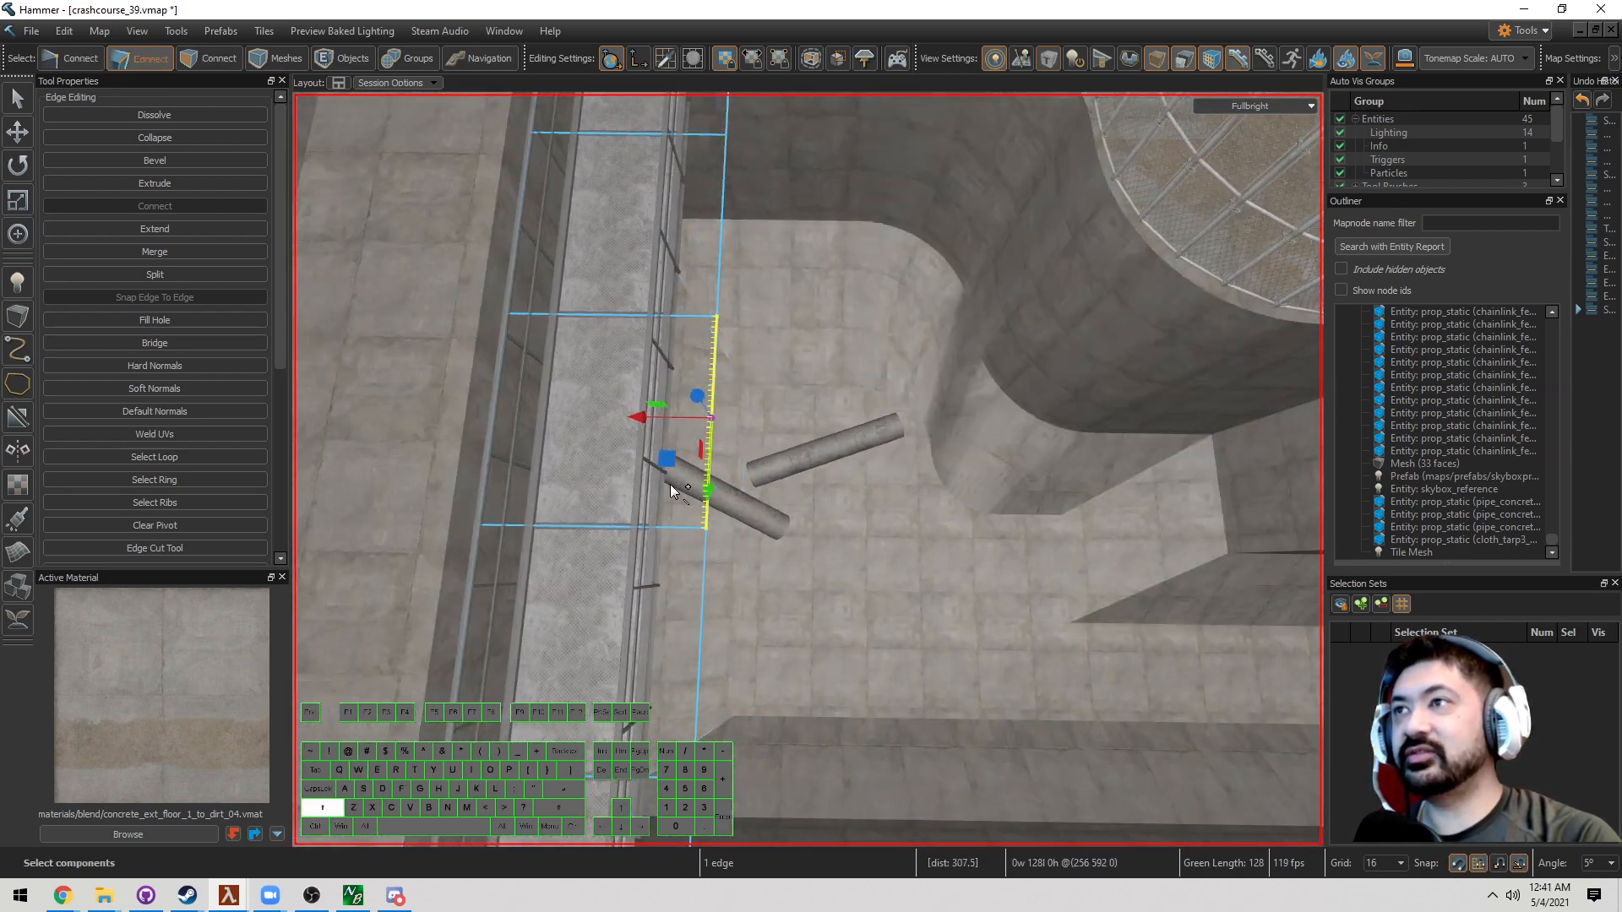
pyautogui.keyDown('shift'); pyautogui.moveTo(663, 418); pyautogui.dragTo(878, 446); pyautogui.keyUp('shift')
pyautogui.moveTo(878, 446); pyautogui.dragTo(879, 446, button='right')
pyautogui.press('d')
pyautogui.keyDown('shift'); pyautogui.moveTo(676, 402); pyautogui.dragTo(828, 420); pyautogui.keyUp('shift')
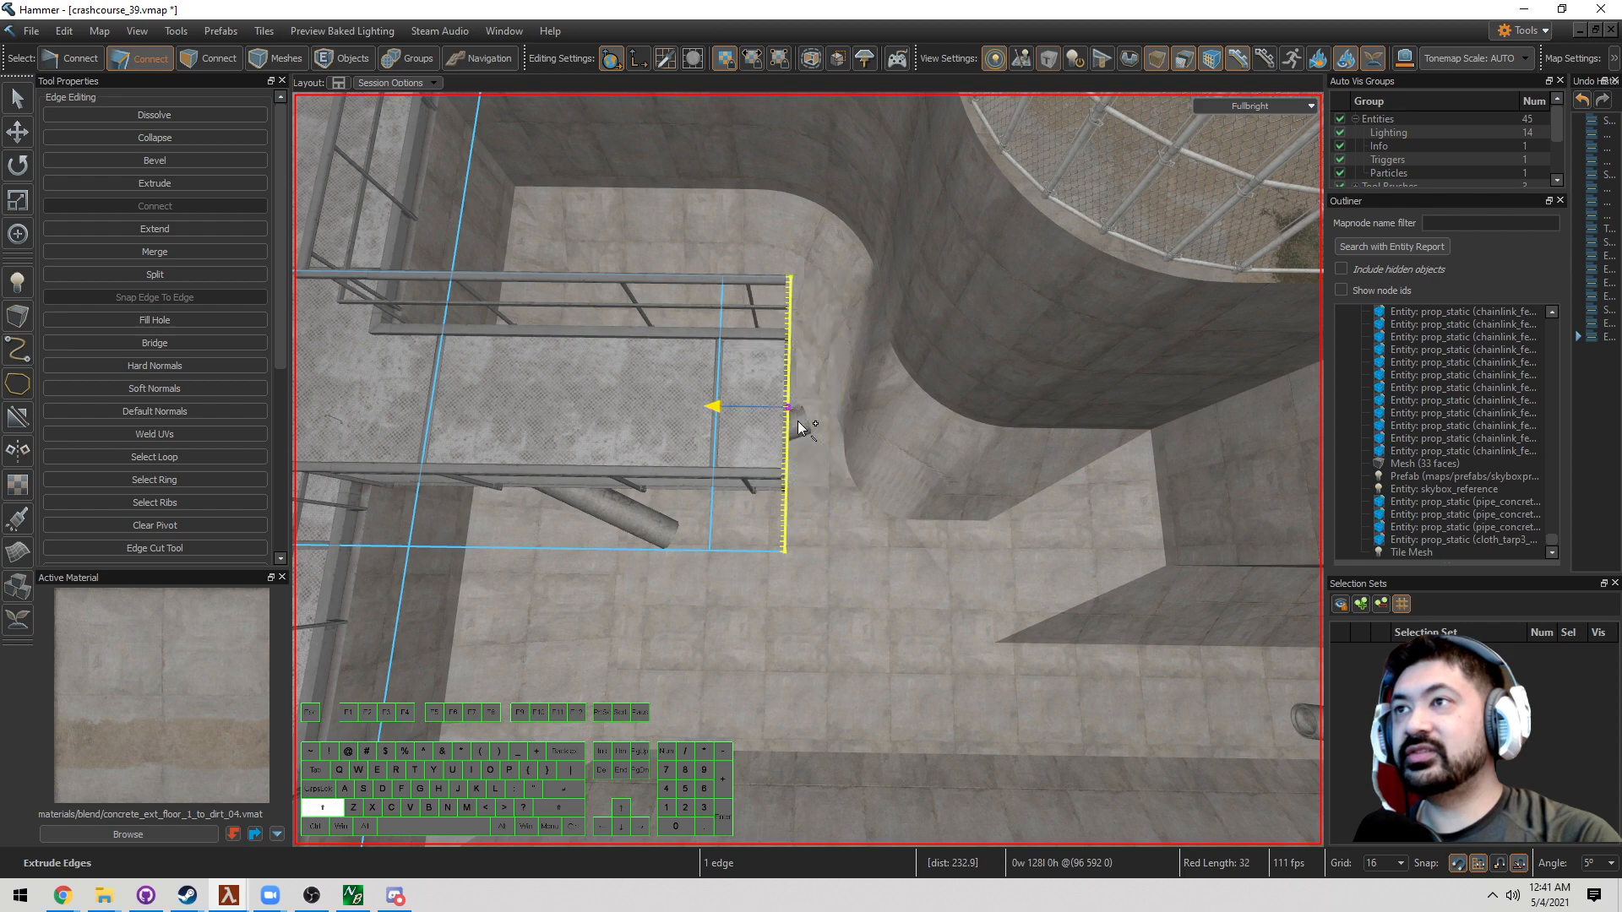
pyautogui.keyDown('shift'); pyautogui.moveTo(798, 421); pyautogui.dragTo(860, 433); pyautogui.keyUp('shift')
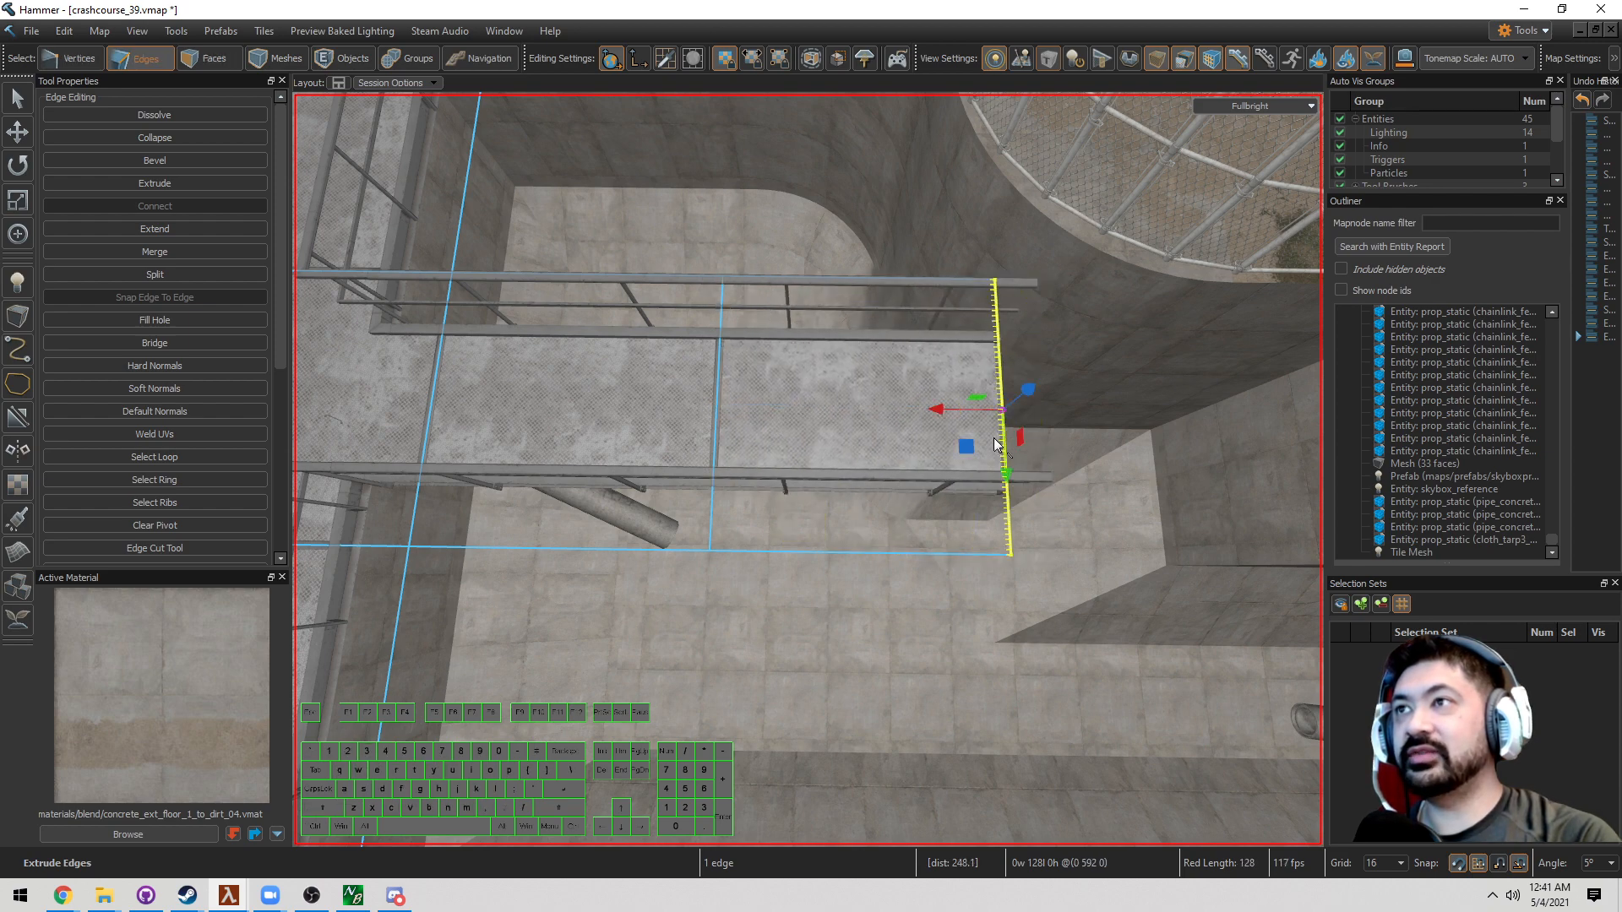
# Extrude the branch's end edge by two more 128-unit tiles to reach the fenced concrete ledge
pyautogui.press('a')
pyautogui.moveTo(995, 445); pyautogui.dragTo(808, 470, button='right')
pyautogui.press('w')
pyautogui.press('d')
pyautogui.keyDown('shift'); pyautogui.moveTo(517, 331); pyautogui.dragTo(1090, 447); pyautogui.keyUp('shift')
pyautogui.moveTo(1090, 446); pyautogui.dragTo(914, 433, button='right')
# Move the whole catwalk 16 units so the branch's end sits flush with the fenced concrete ledge
pyautogui.press('4')
pyautogui.press('3')
pyautogui.click(924, 561)
pyautogui.press('a')
pyautogui.moveTo(924, 560); pyautogui.dragTo(879, 505, button='right')
pyautogui.press('w')
pyautogui.press('d')
pyautogui.press('5')
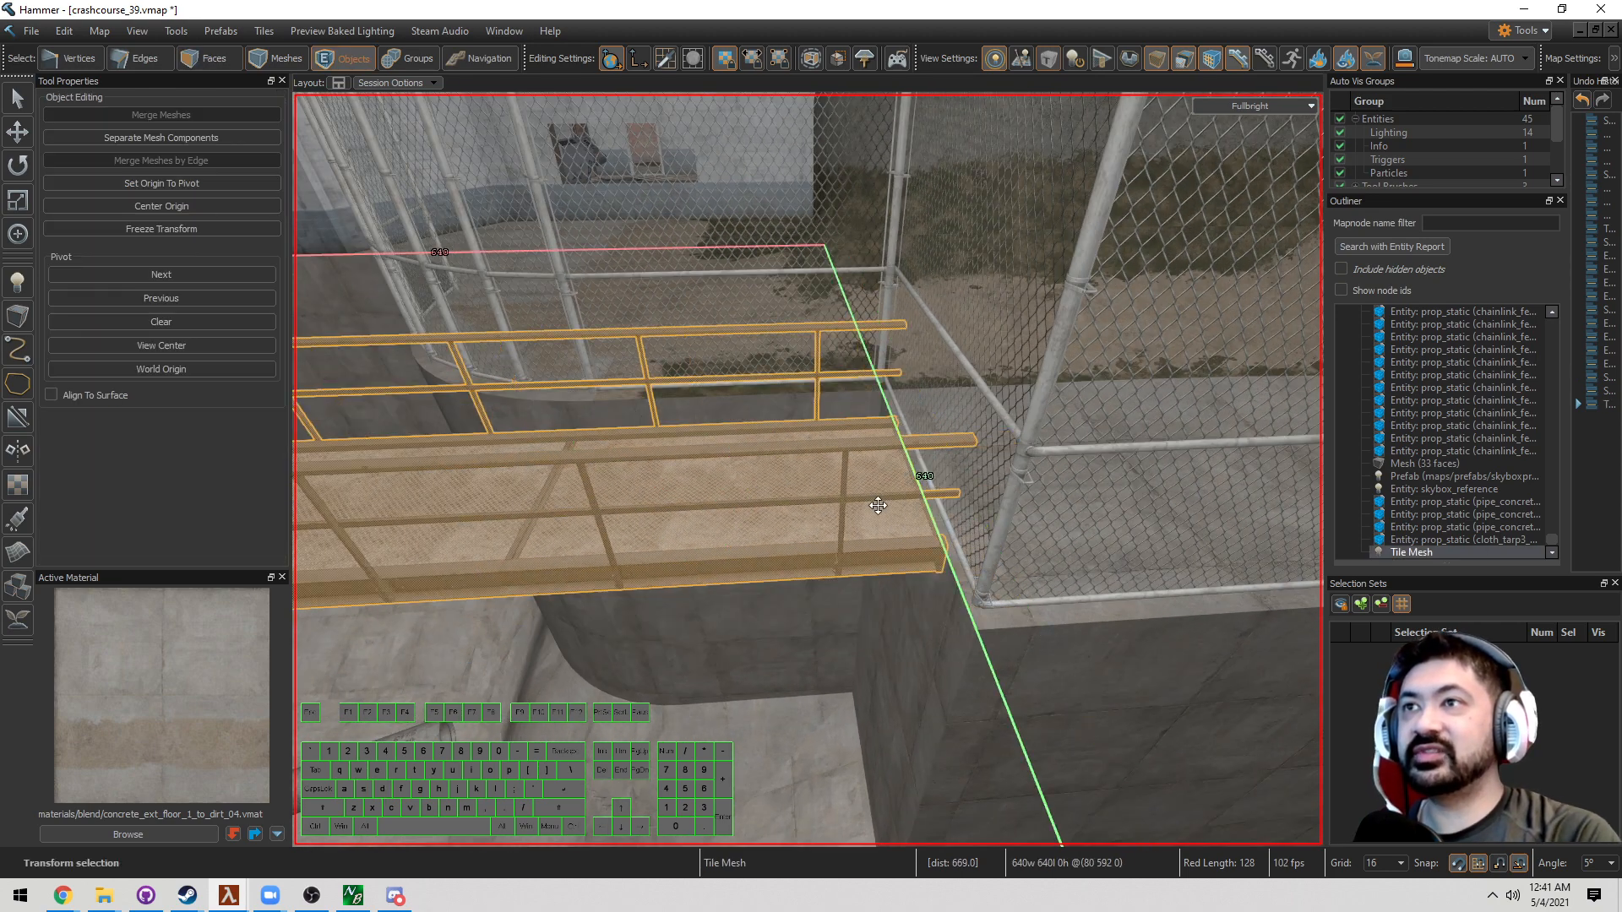
# Set the stair tile property to down on the branch's end tile beside the fenced ledge
pyautogui.press('3')
pyautogui.rightClick(781, 484)
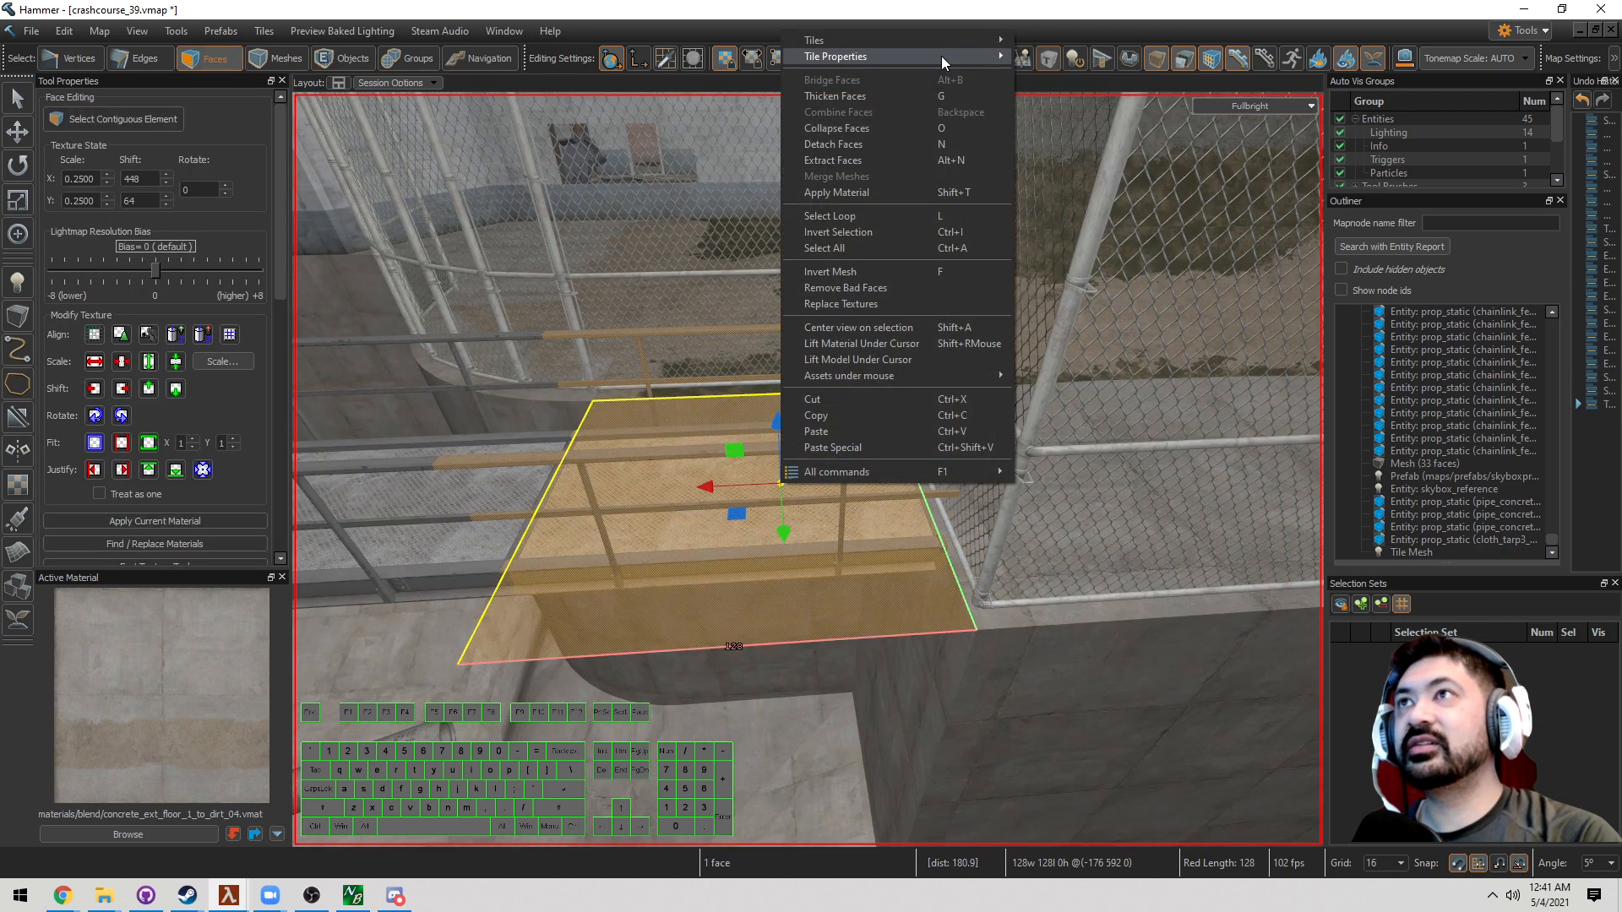
pyautogui.moveTo(997, 56)
pyautogui.moveTo(1088, 160)
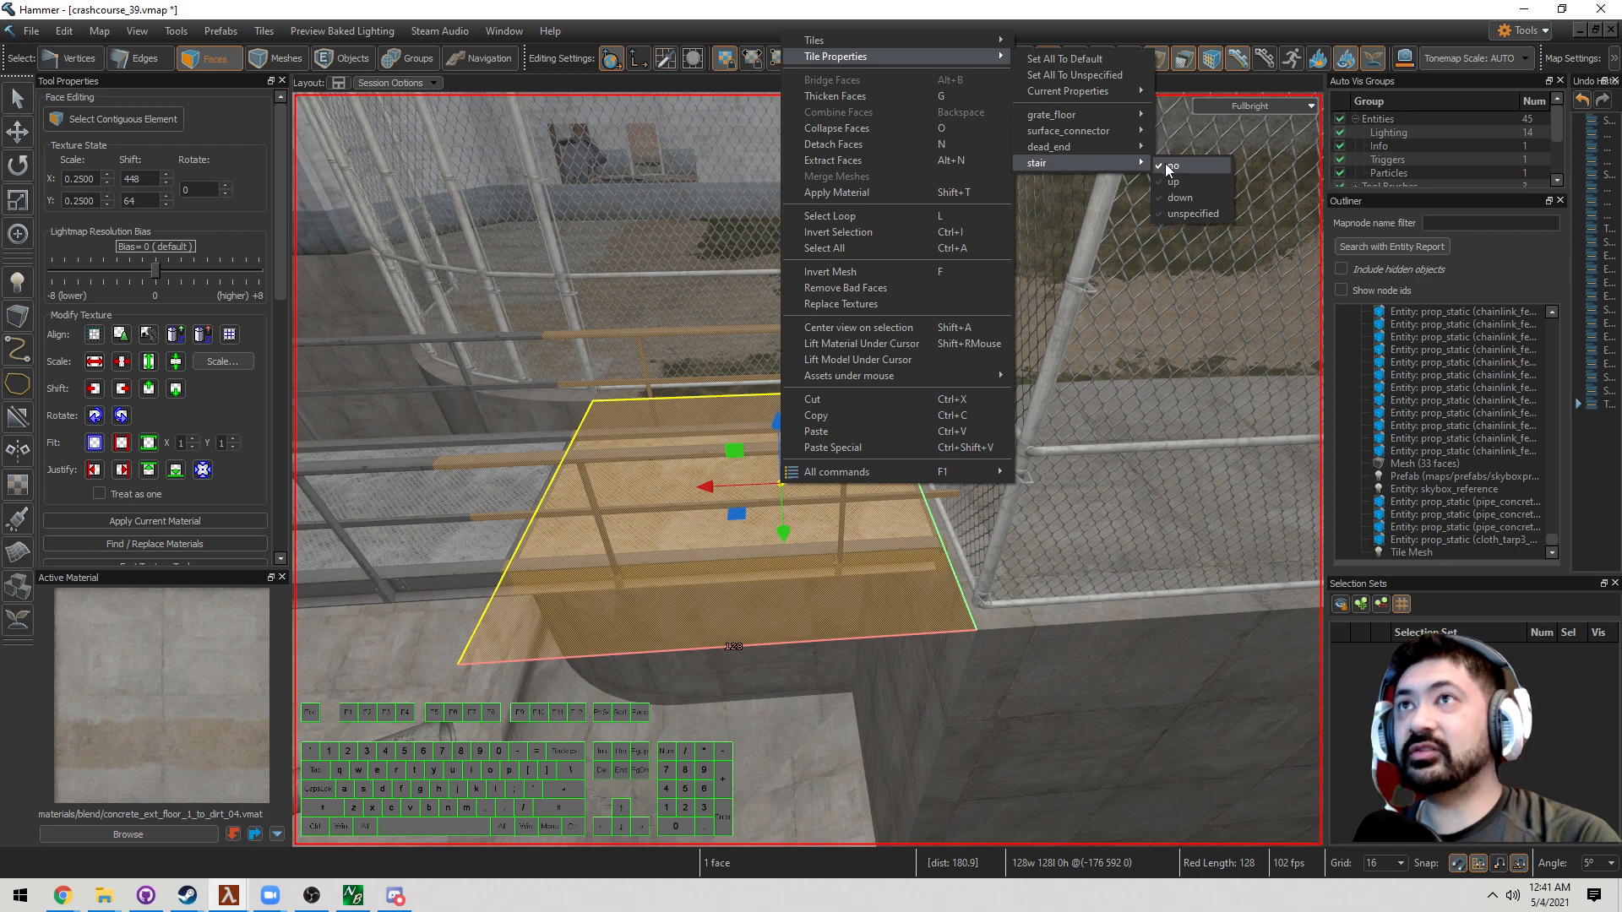
pyautogui.click(1170, 200)
# Turn the walkway's end tile at the painted wall into a stair through its stair tile property
pyautogui.press('a')
pyautogui.moveTo(843, 265); pyautogui.dragTo(667, 363, button='right')
pyautogui.press('w')
pyautogui.click(739, 435)
pyautogui.rightClick(740, 435)
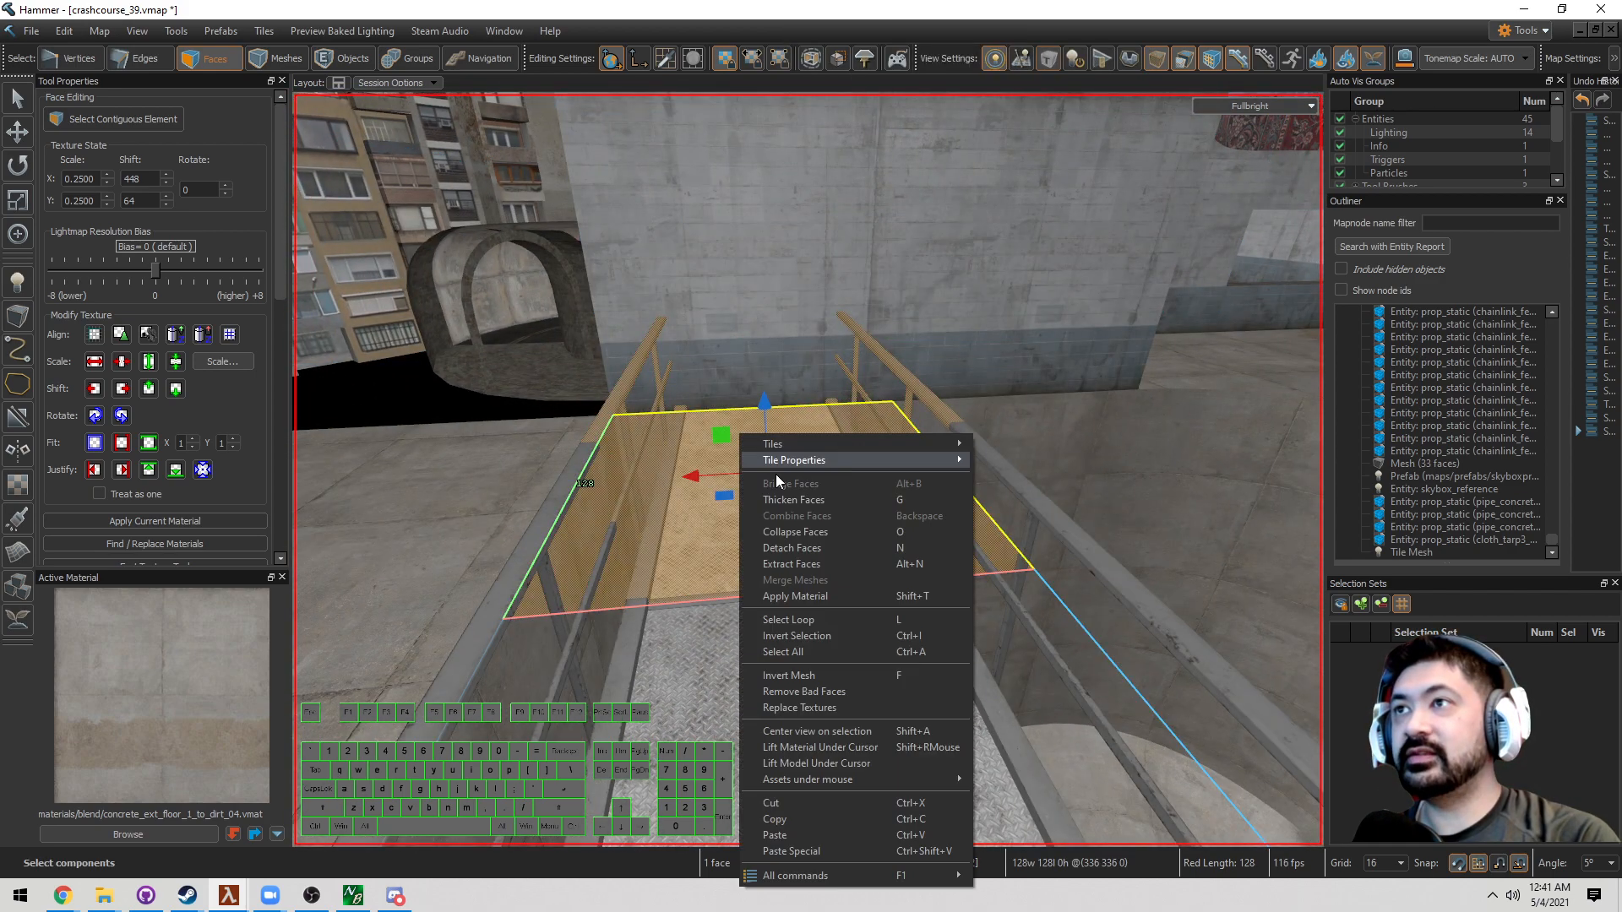
pyautogui.moveTo(852, 461)
pyautogui.moveTo(1066, 567)
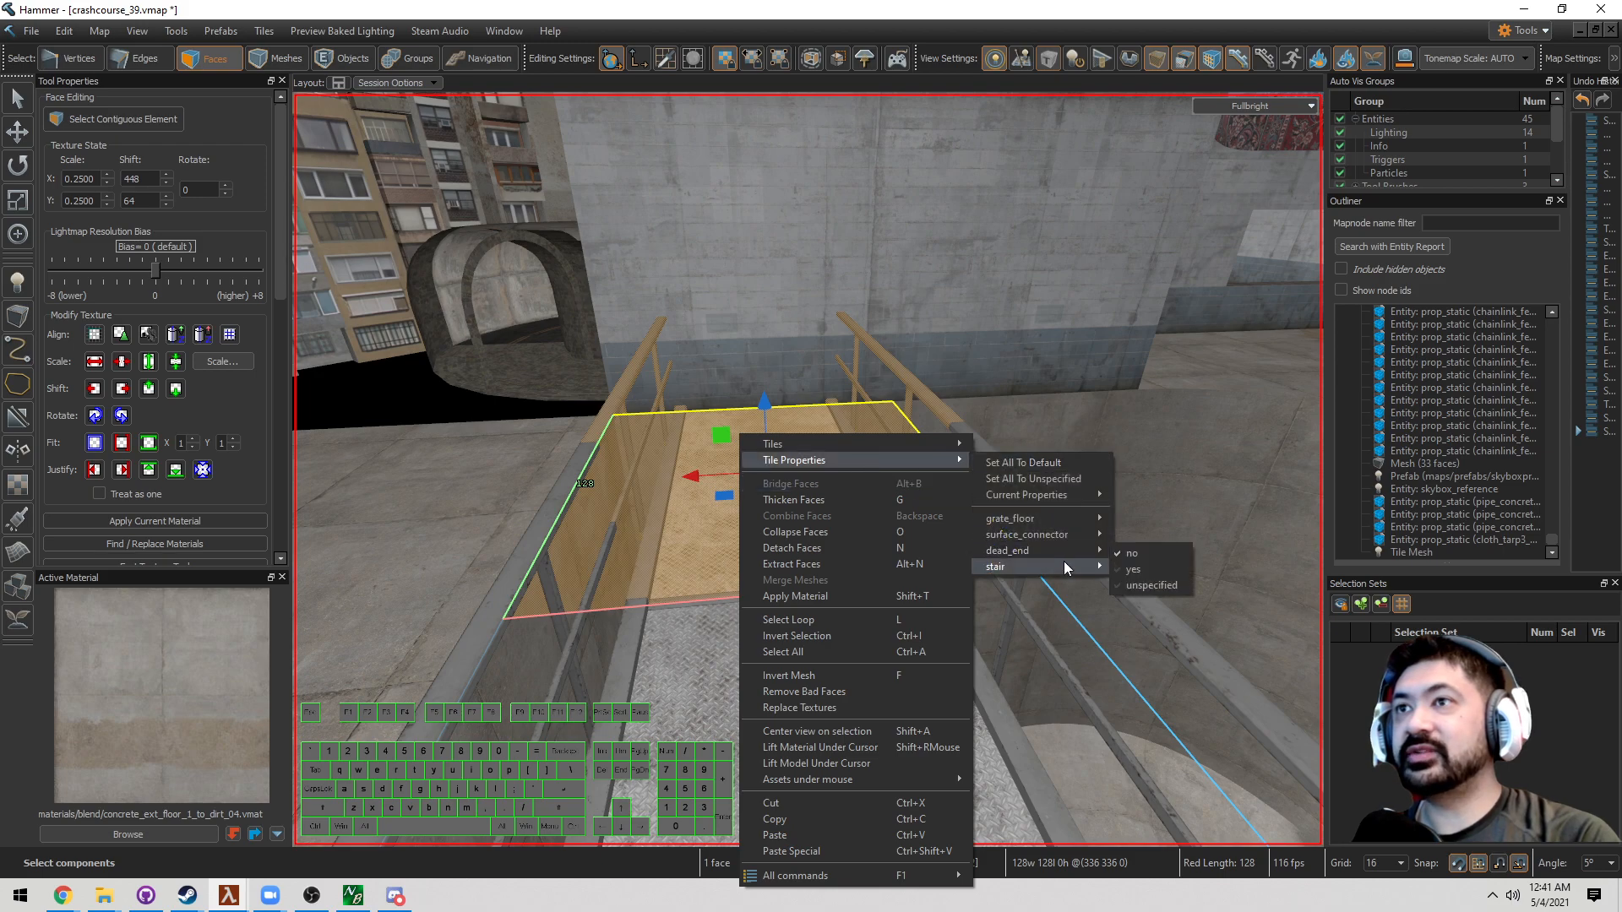
pyautogui.click(1133, 585)
# Turn the end tile at the walkway's opposite end into a stair through its stair tile property
pyautogui.press('5')
pyautogui.press('d')
pyautogui.moveTo(1087, 550); pyautogui.dragTo(777, 417, button='right')
pyautogui.press('3')
pyautogui.click(733, 551)
pyautogui.rightClick(738, 563)
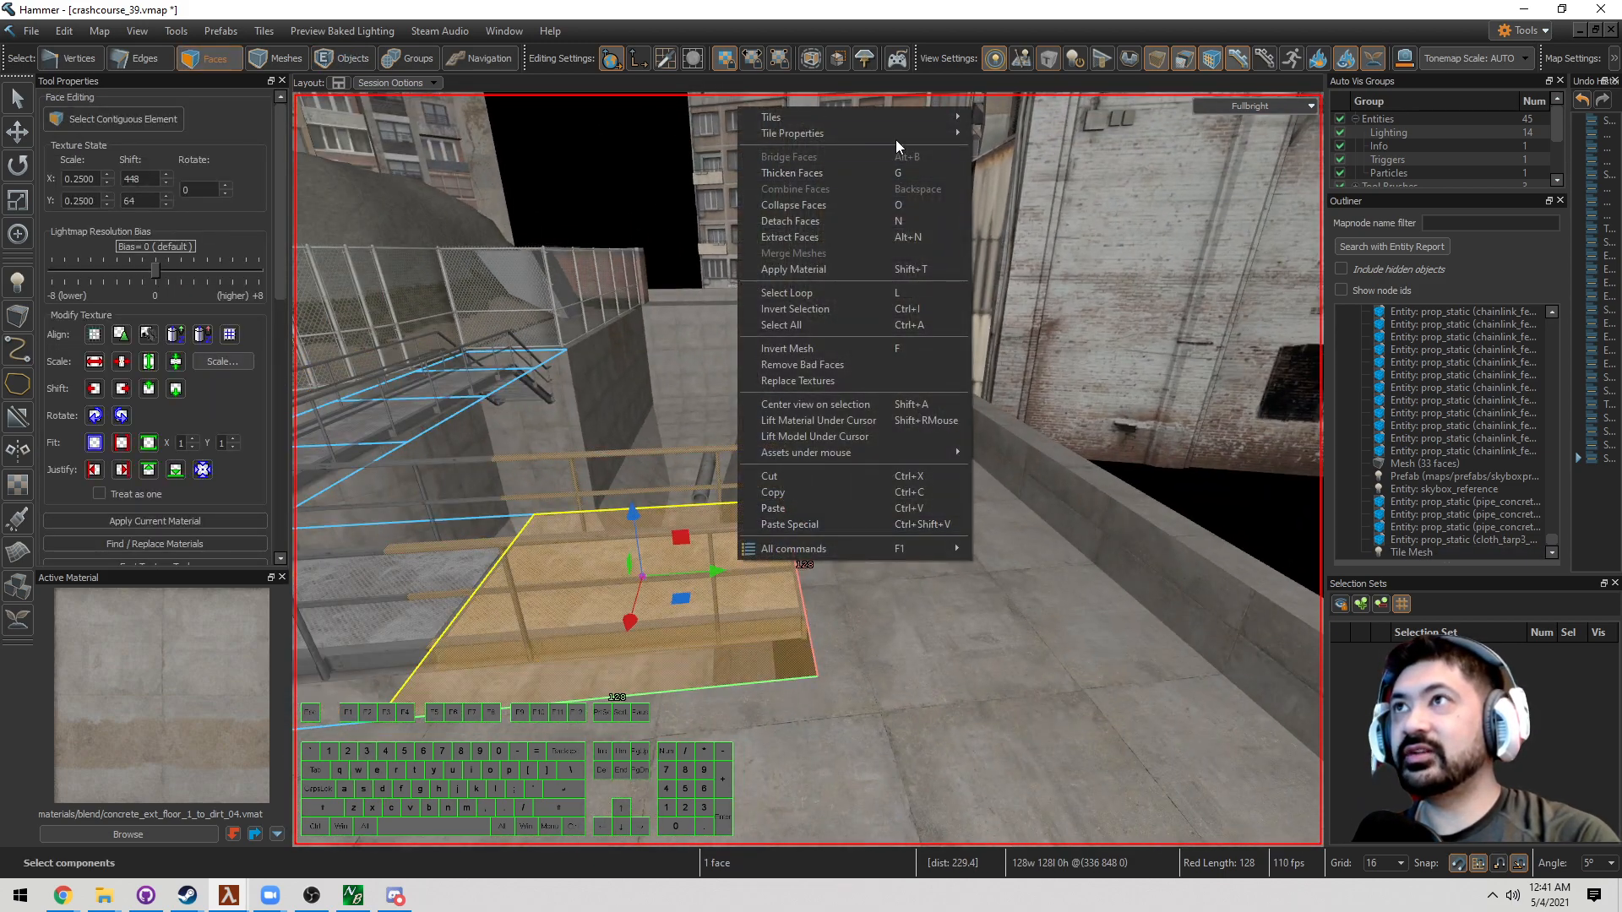
pyautogui.moveTo(896, 140)
pyautogui.moveTo(1044, 235)
pyautogui.click(1139, 254)
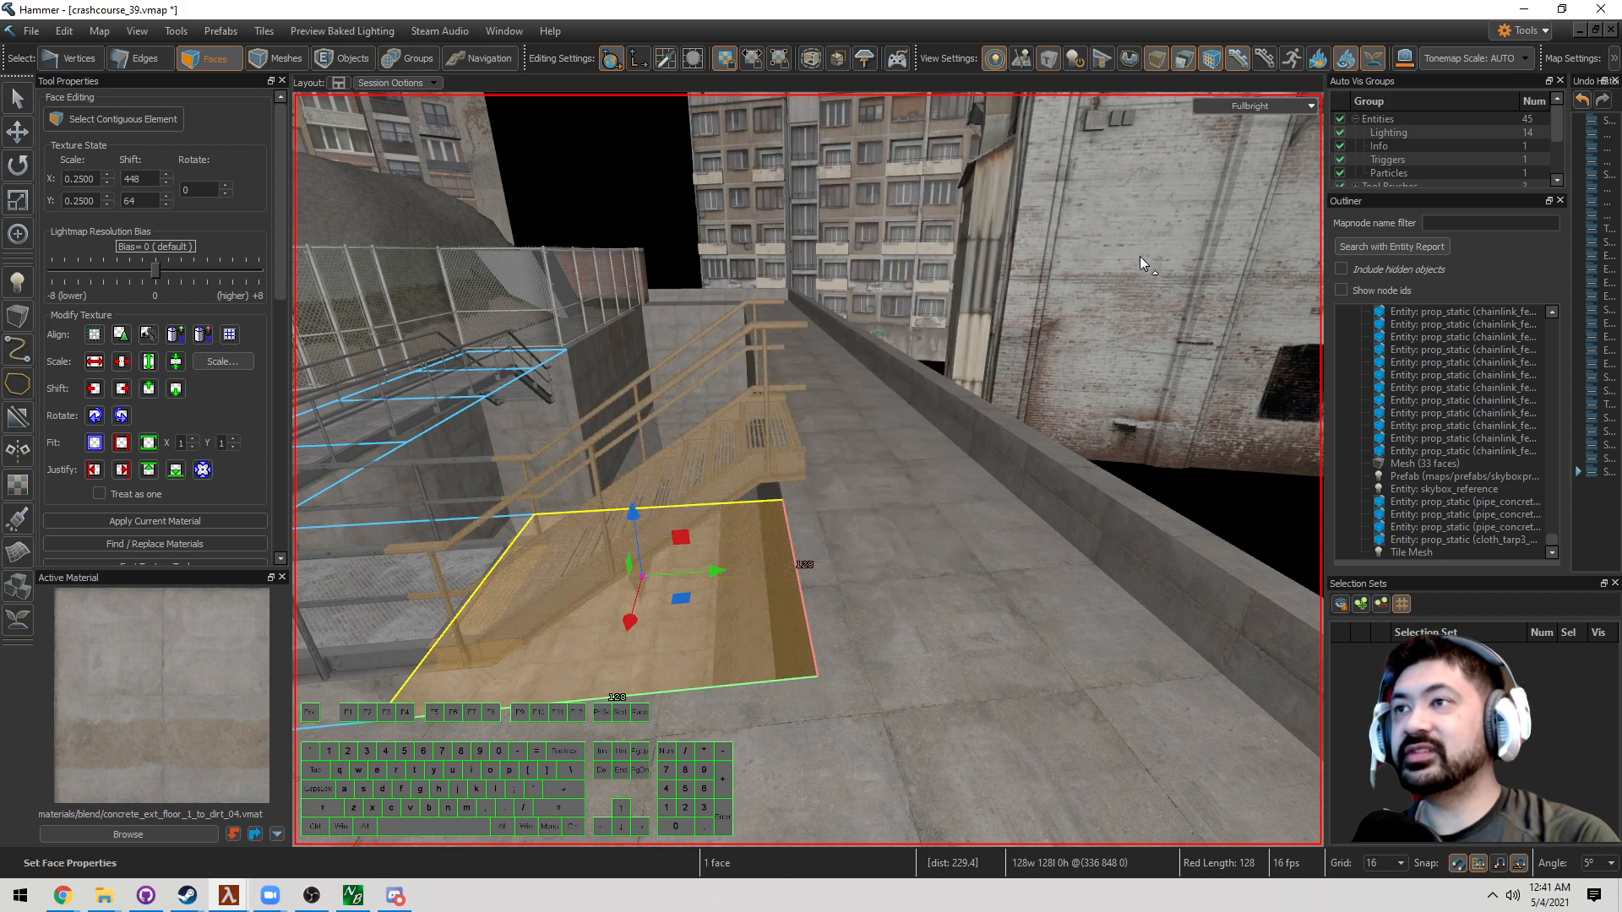
# Lower the whole catwalk tile mesh 64 units so its two outer stairs meet the ground
pyautogui.press('5')
pyautogui.moveTo(1138, 256); pyautogui.dragTo(541, 605, button='right')
pyautogui.press('d')
pyautogui.press('s')
pyautogui.press('a')
pyautogui.moveTo(539, 570); pyautogui.dragTo(524, 657)
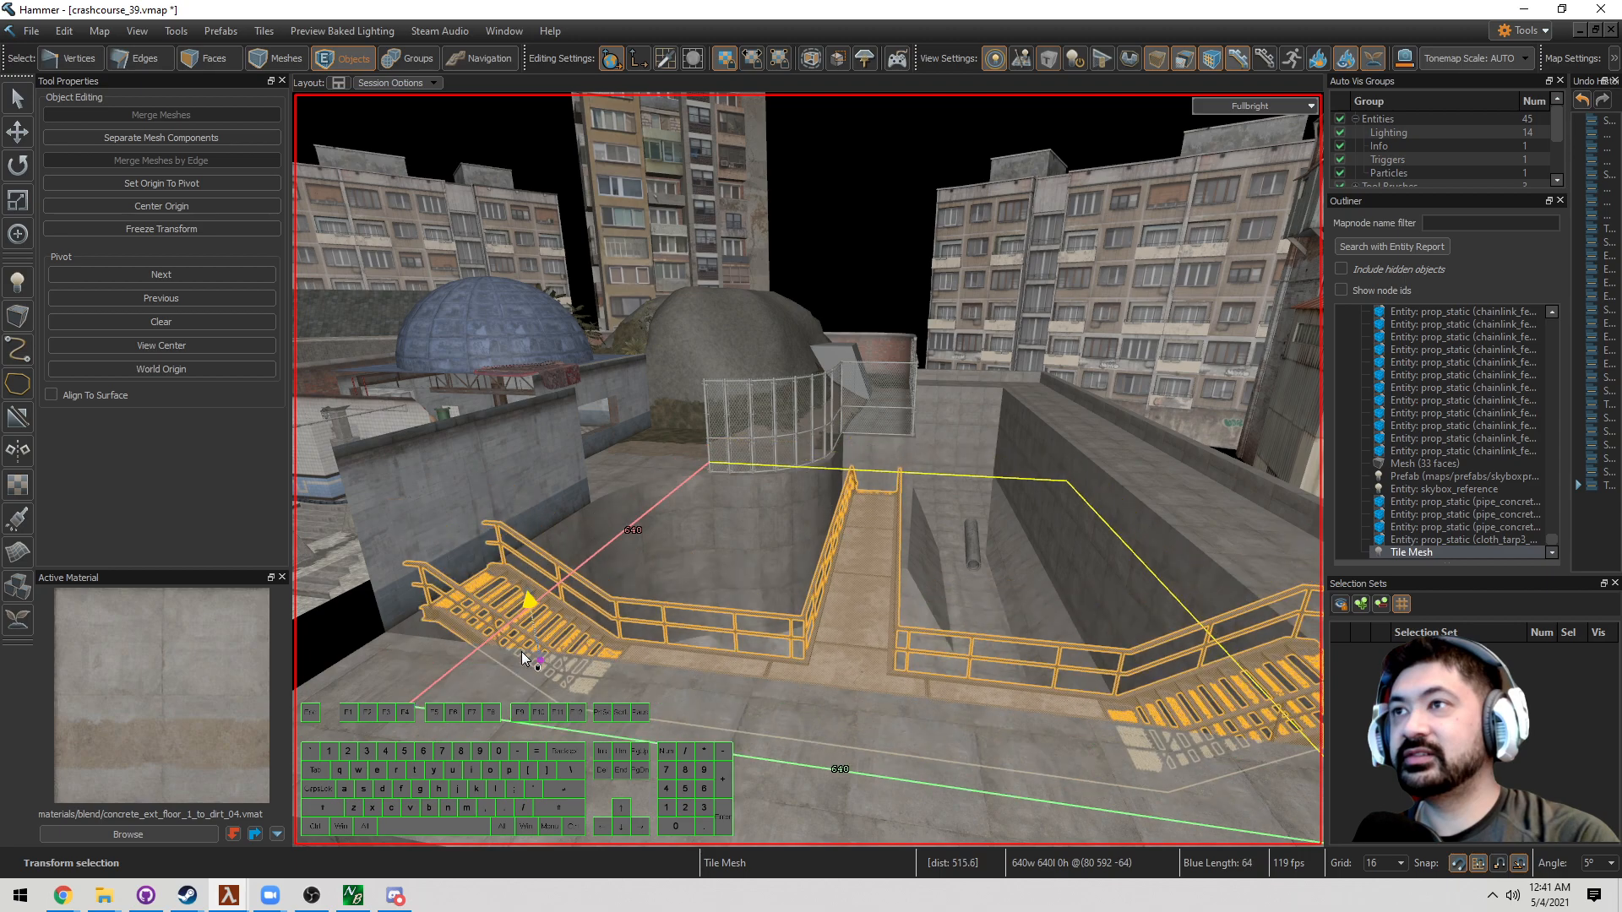
pyautogui.press('w')
pyautogui.moveTo(521, 661); pyautogui.dragTo(808, 470, button='right')
pyautogui.press('a')
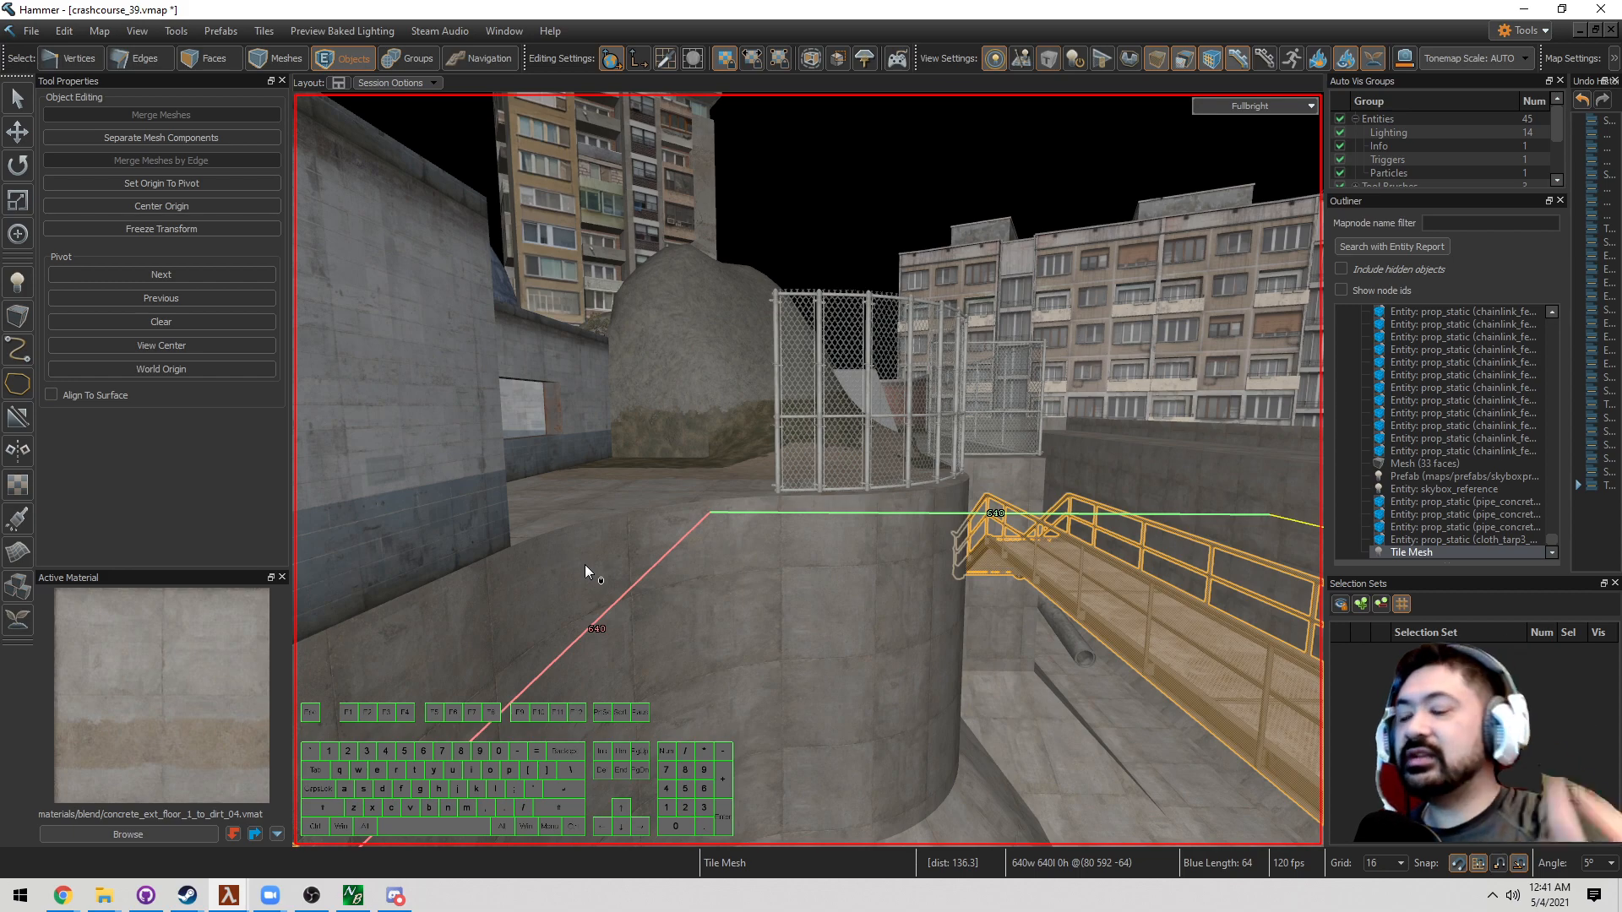
# Select all connected catwalk faces and switch them to grated floors with the grate_floor tile property
pyautogui.moveTo(1064, 347); pyautogui.dragTo(808, 470, button='right')
pyautogui.press('3')
pyautogui.click(808, 469)
pyautogui.press('s')
pyautogui.click(892, 497)
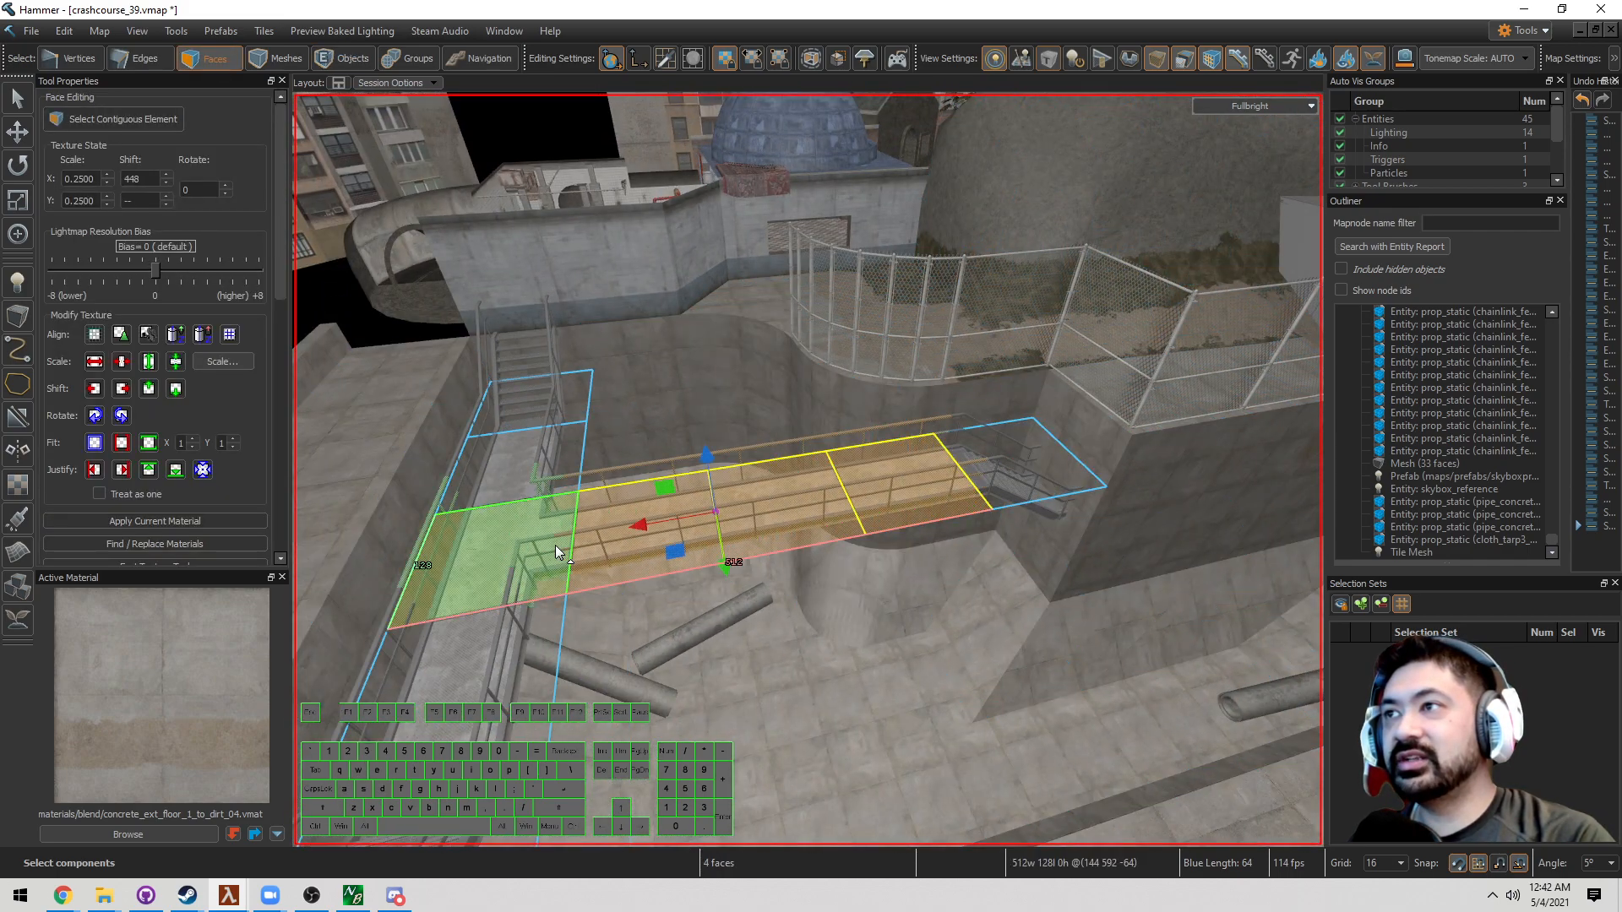
pyautogui.doubleClick(555, 544)
pyautogui.rightClick(644, 527)
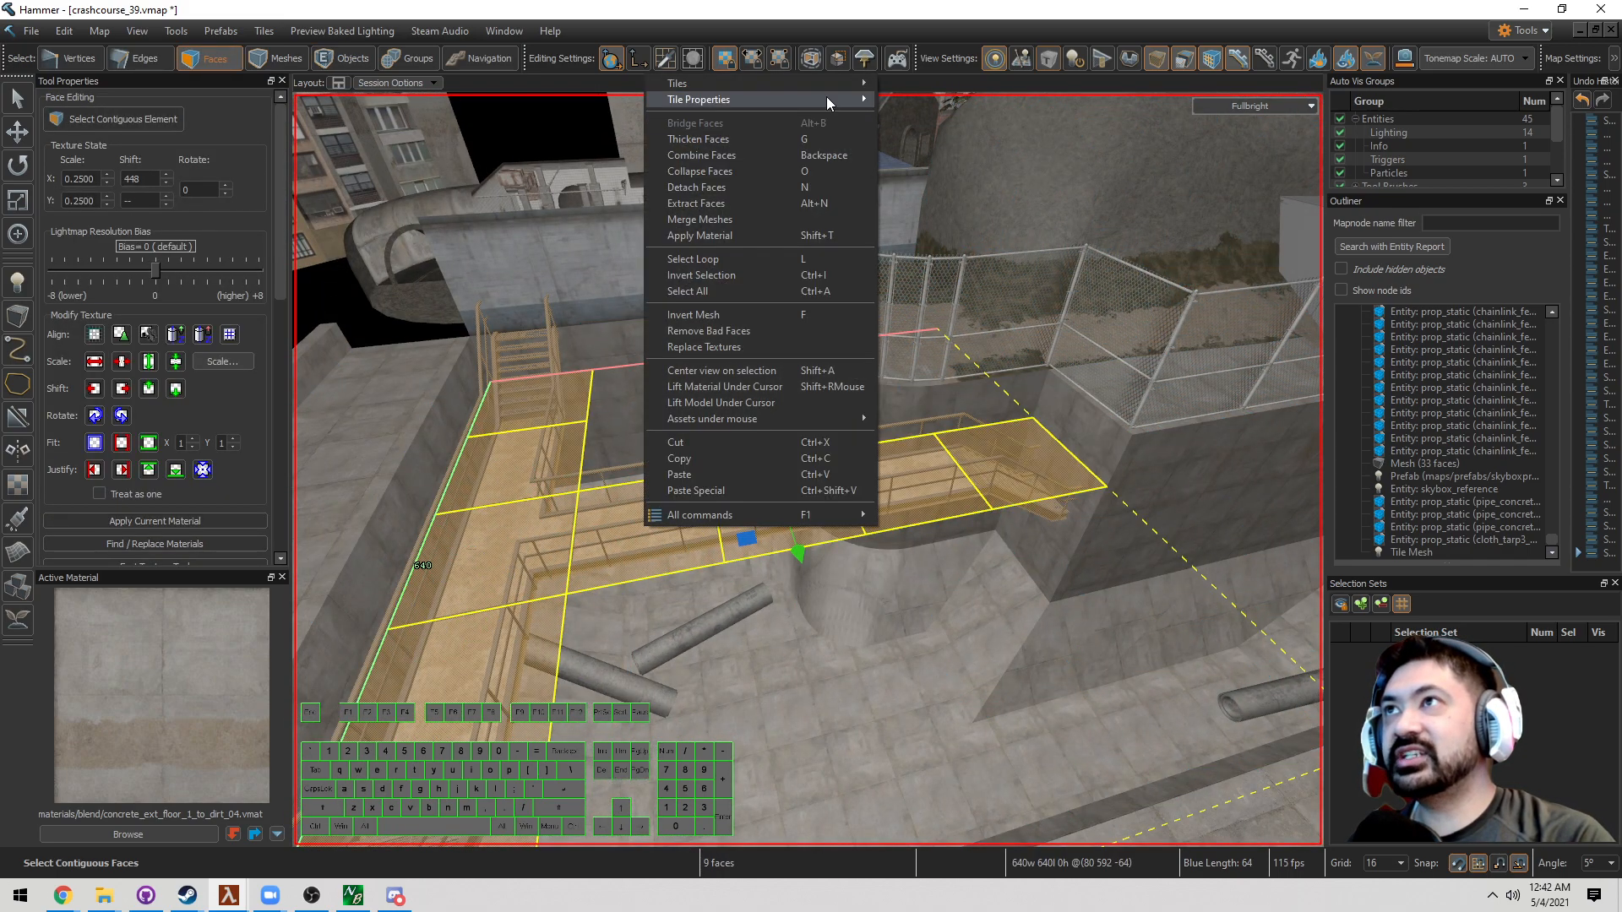
pyautogui.moveTo(826, 98)
pyautogui.click(1075, 171)
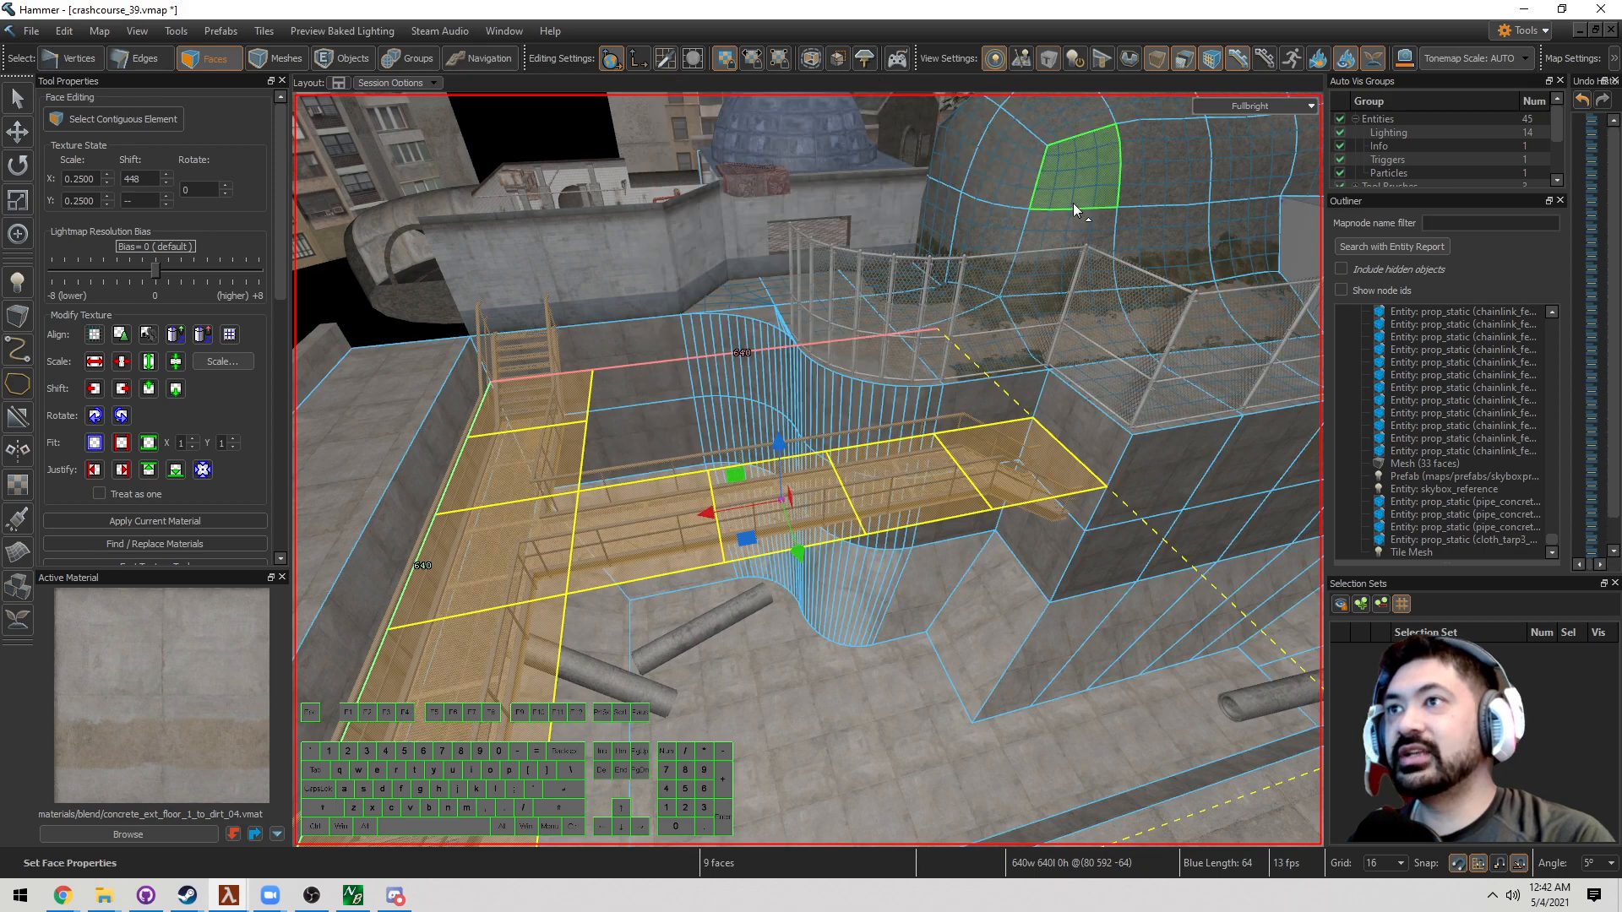
# Extract the 128 × 128 face of the concrete ledge in front of the catwalk's descending stair
pyautogui.press('5')
pyautogui.press('Escape')
pyautogui.press('w')
pyautogui.press('a')
pyautogui.moveTo(1036, 383); pyautogui.dragTo(808, 470, button='right')
pyautogui.press('w')
pyautogui.press('a')
pyautogui.press('w')
pyautogui.press('3')
pyautogui.click(895, 463)
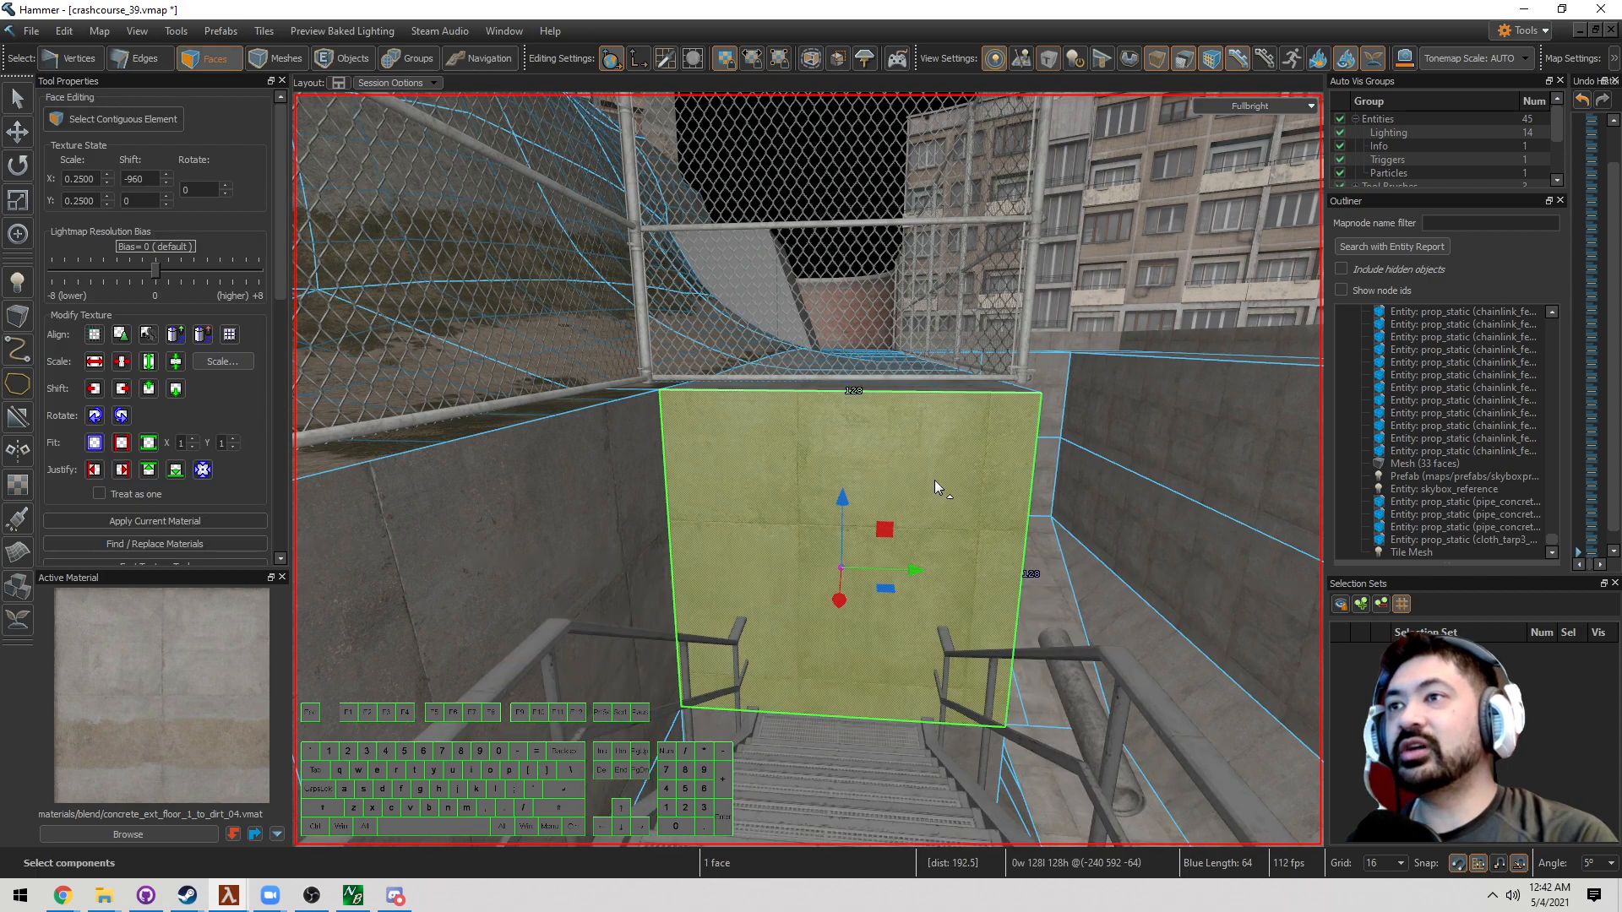
pyautogui.moveTo(935, 479); pyautogui.dragTo(808, 470, button='right')
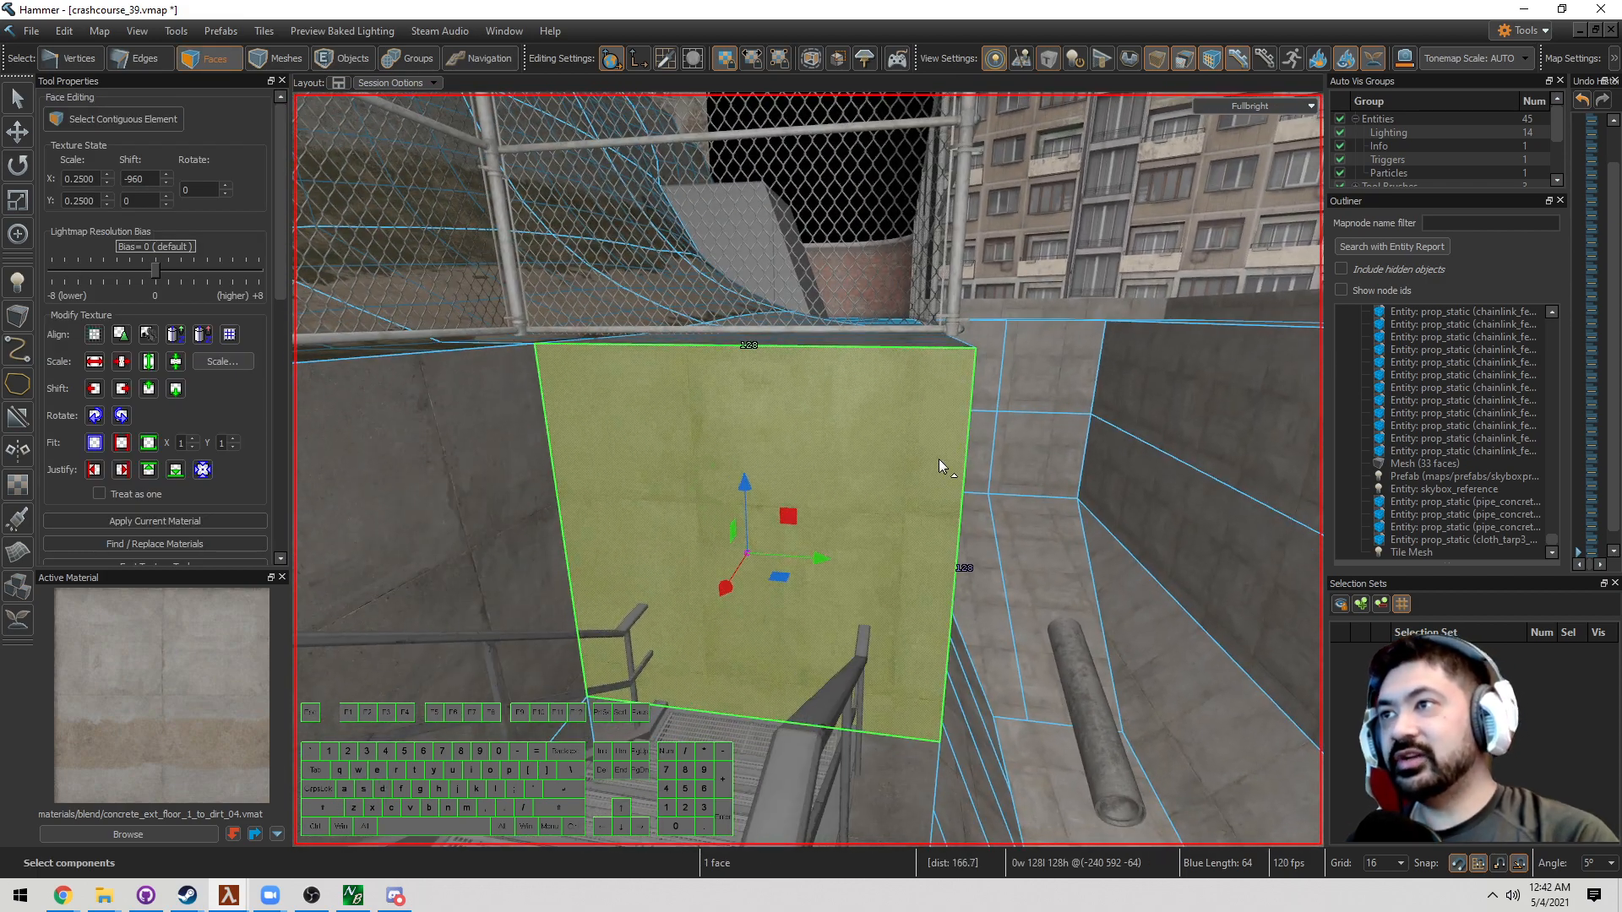
pyautogui.hotkey('alt', 'n')
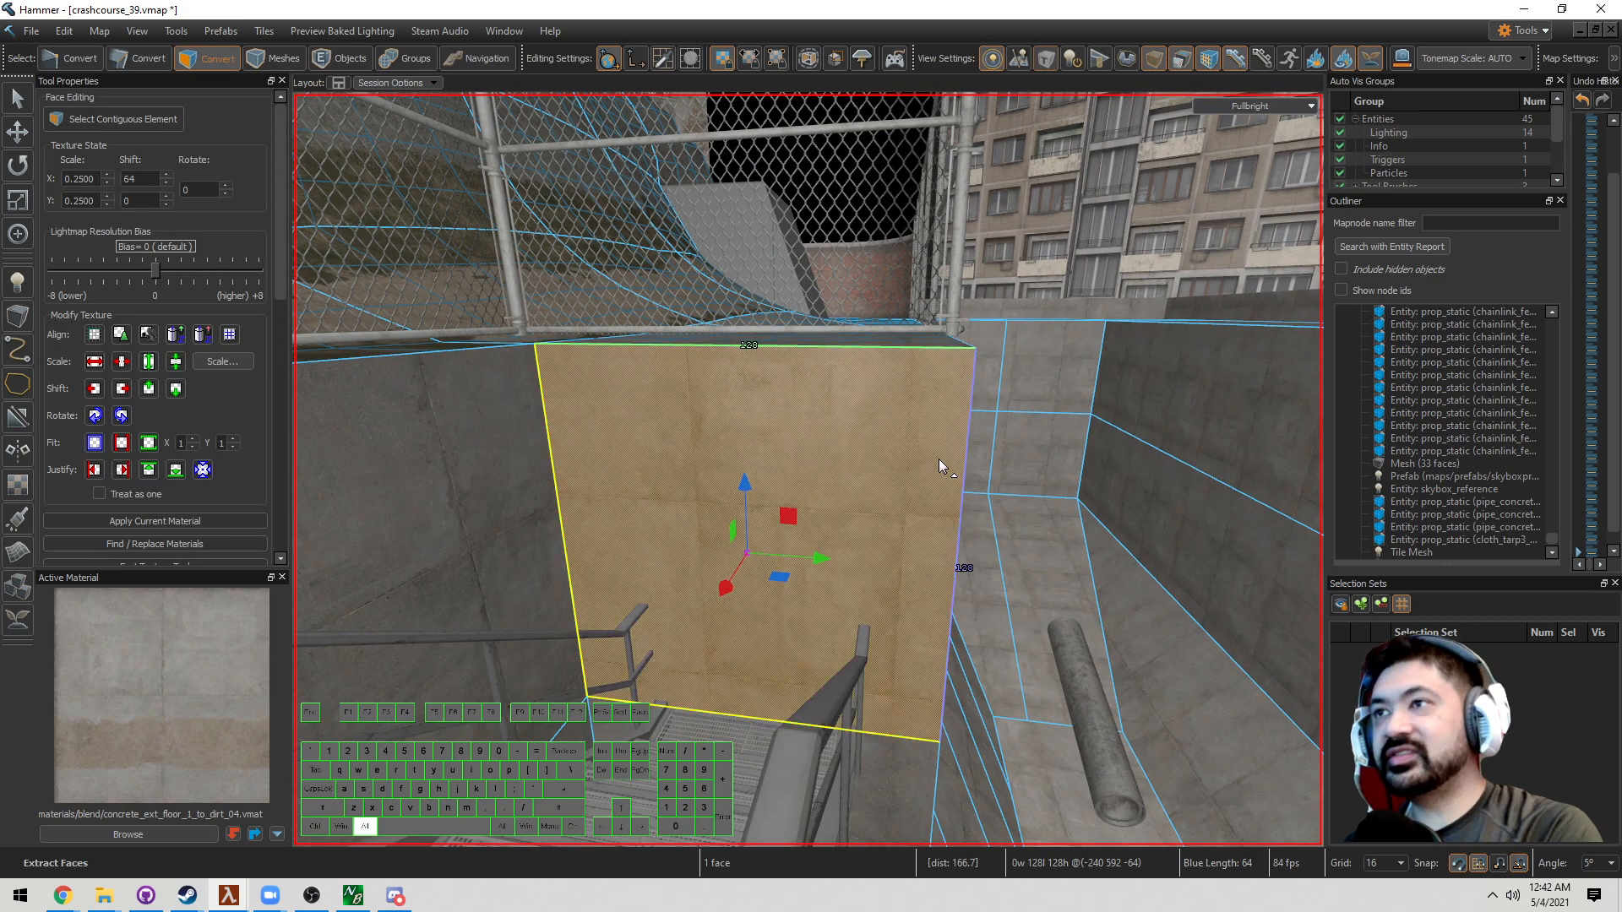
# Quad slice the extracted ledge face into four equal faces
pyautogui.moveTo(934, 429); pyautogui.dragTo(808, 470, button='right')
pyautogui.press('w')
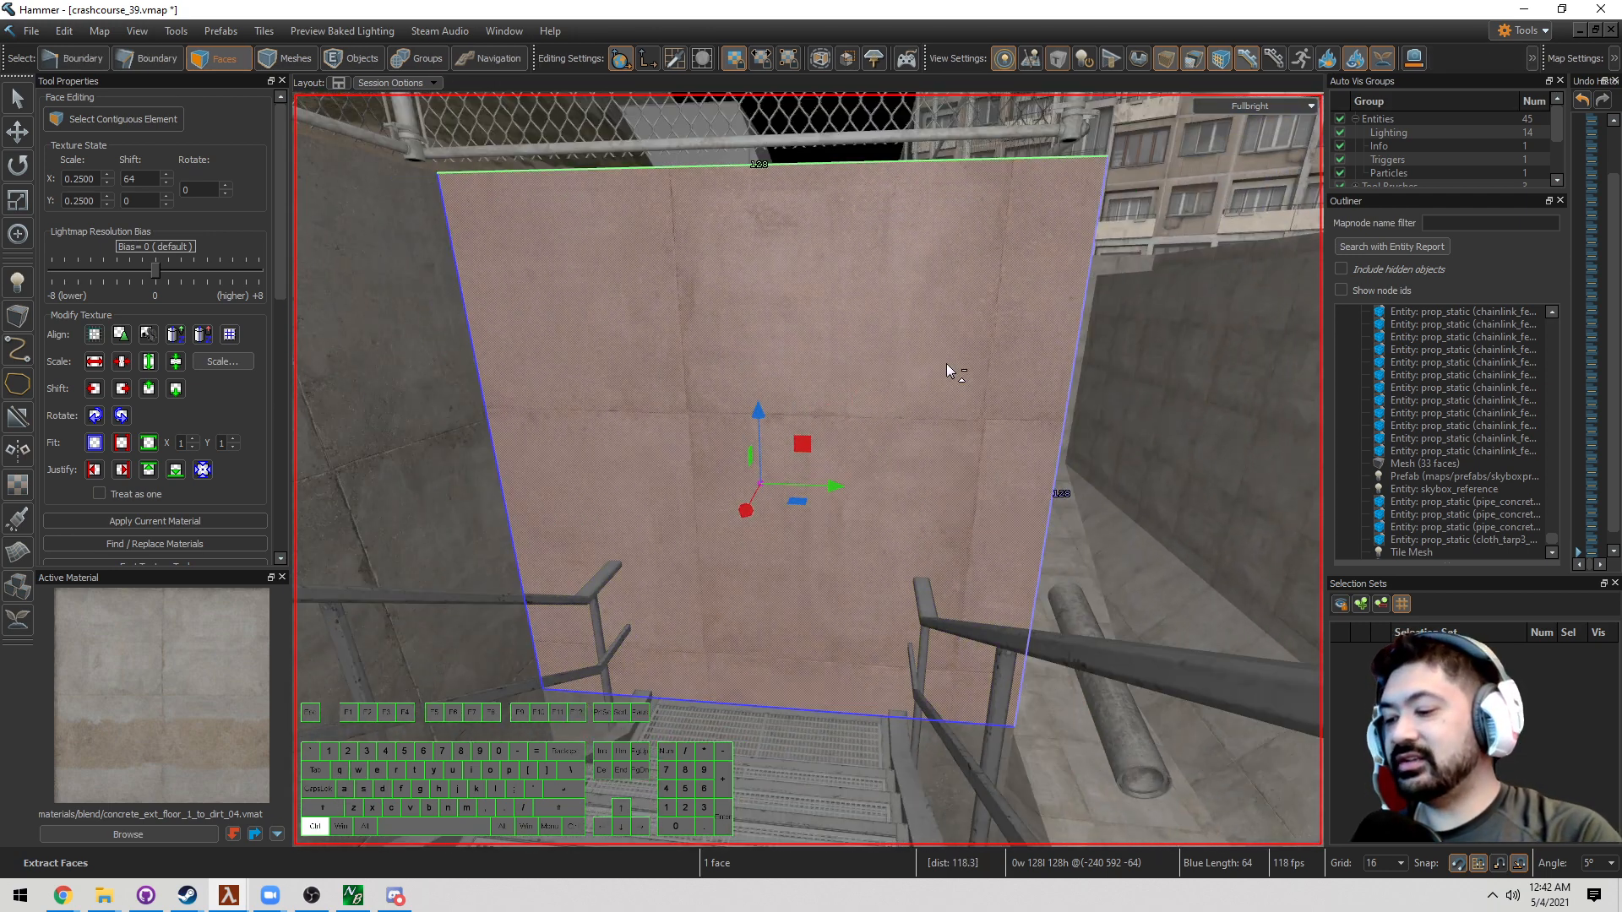
pyautogui.hotkey('ctrl', 'd')
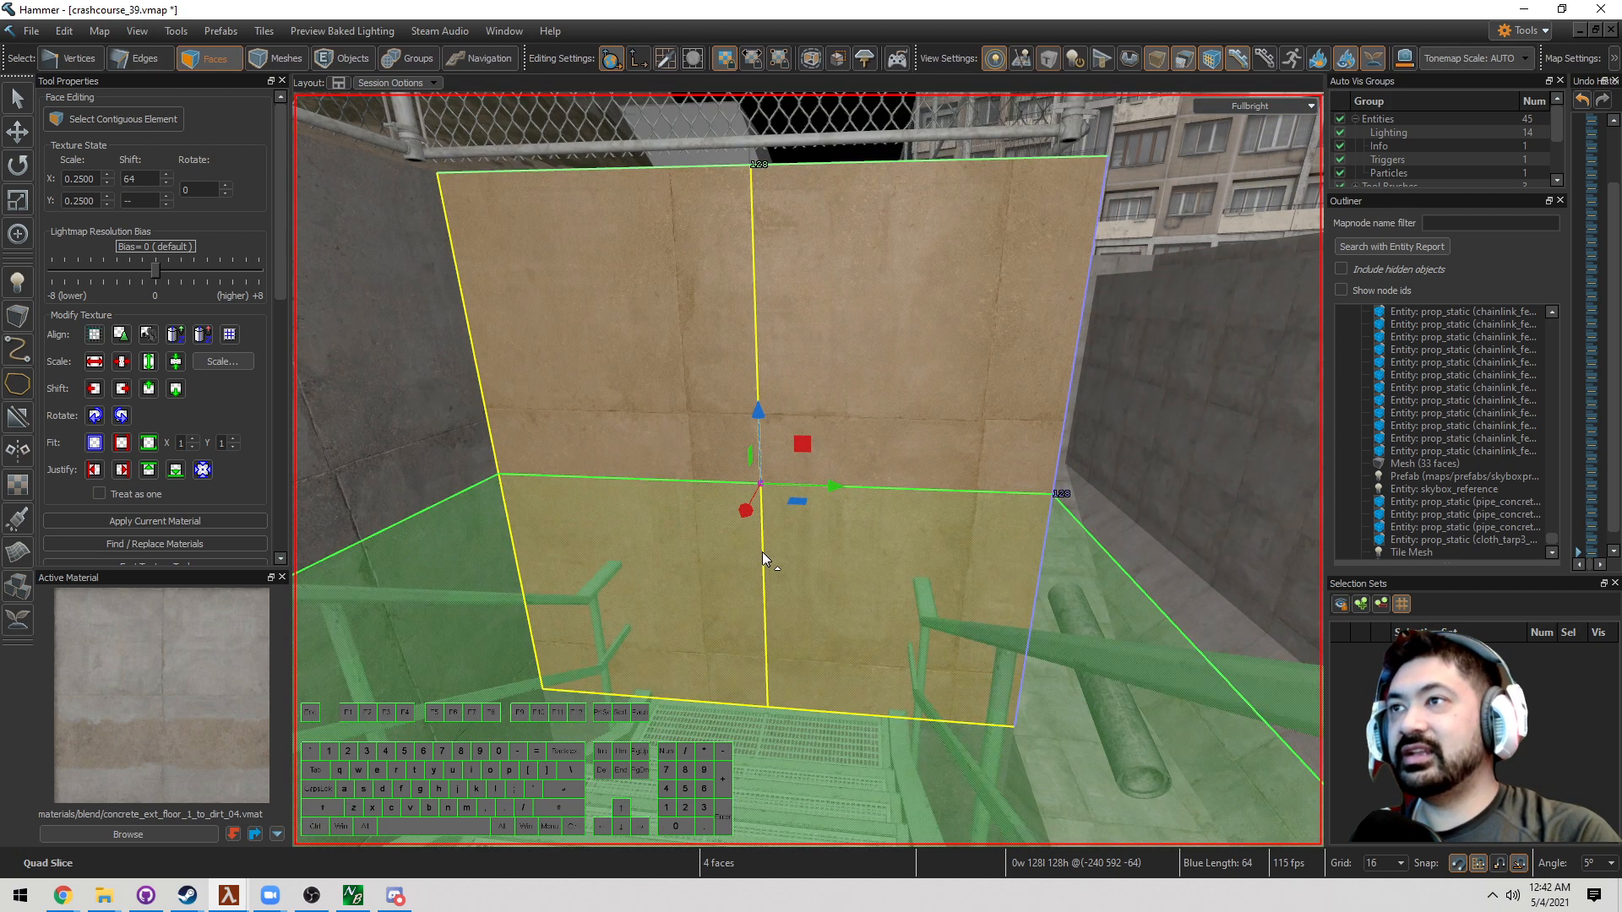
# Quick hide the catwalk to clear the view of the sliced ledge face
pyautogui.click(762, 551)
pyautogui.click(806, 418)
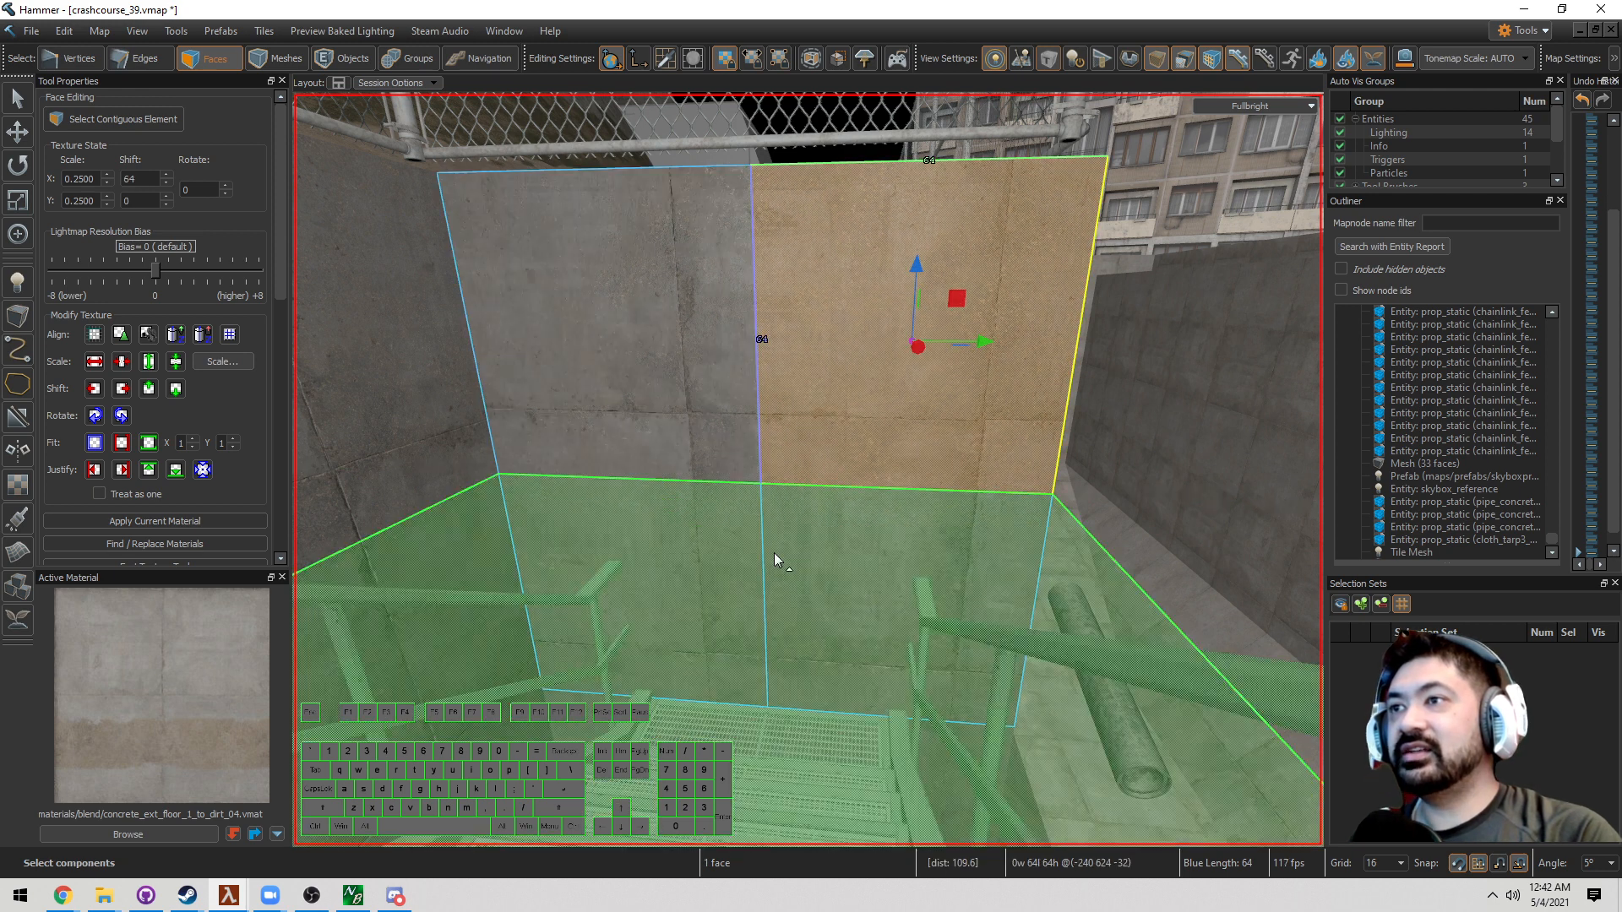
pyautogui.click(776, 615)
pyautogui.press('h')
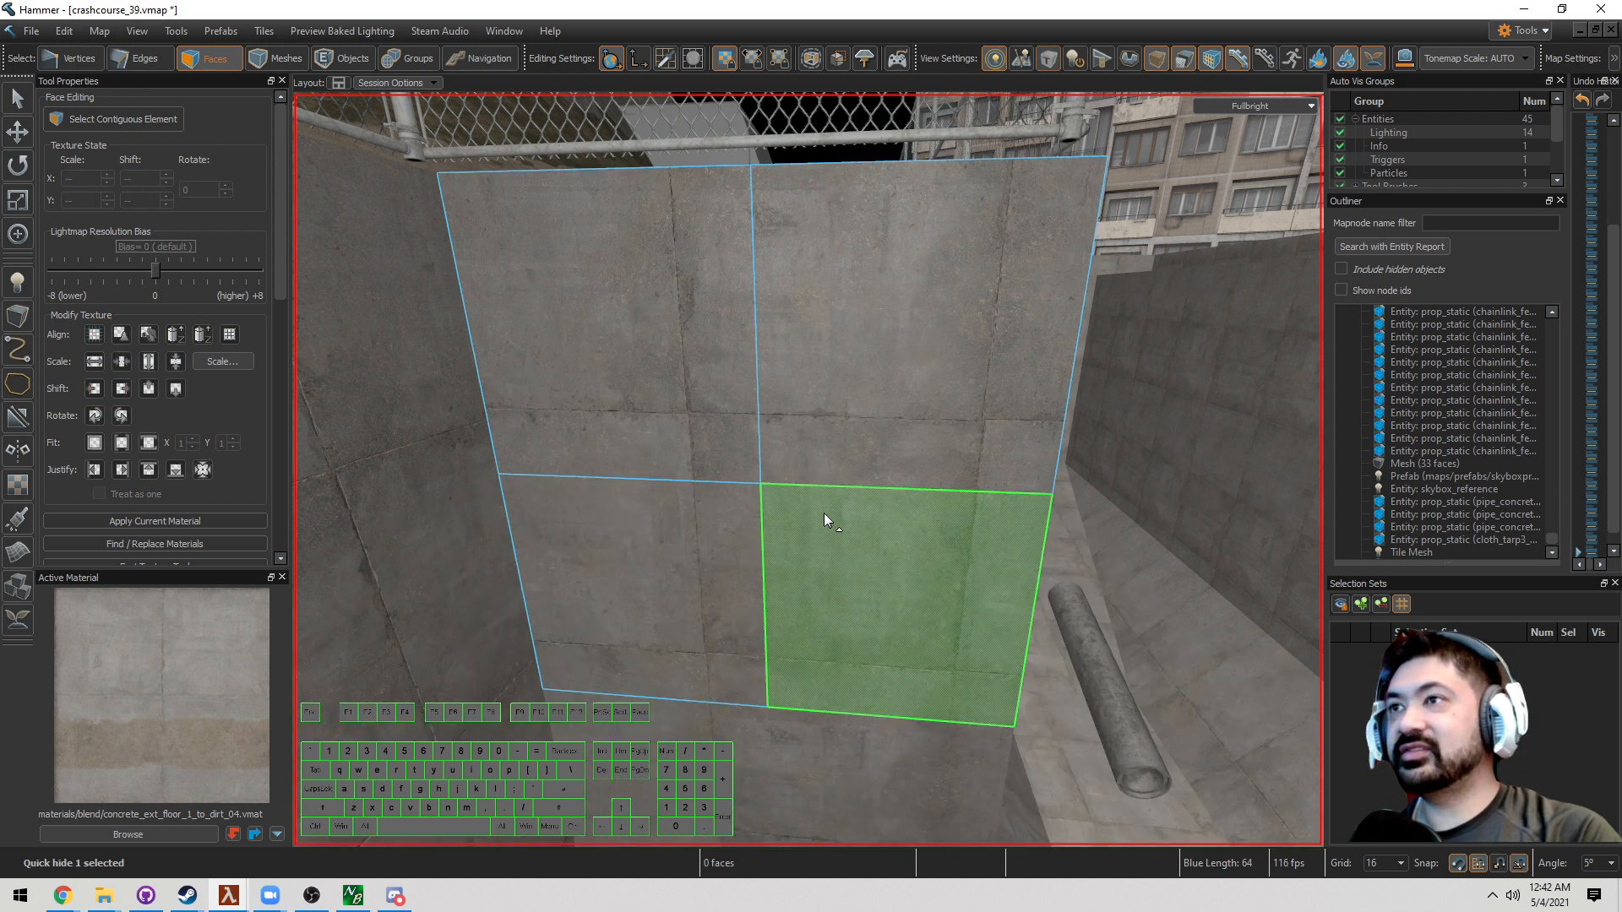
# Bevel the centre vertical edge loop of the sliced ledge face and reposition the edges to outline a 96 × 120 doorway
pyautogui.press('2')
pyautogui.doubleClick(826, 483)
pyautogui.doubleClick(757, 391)
pyautogui.press('f')
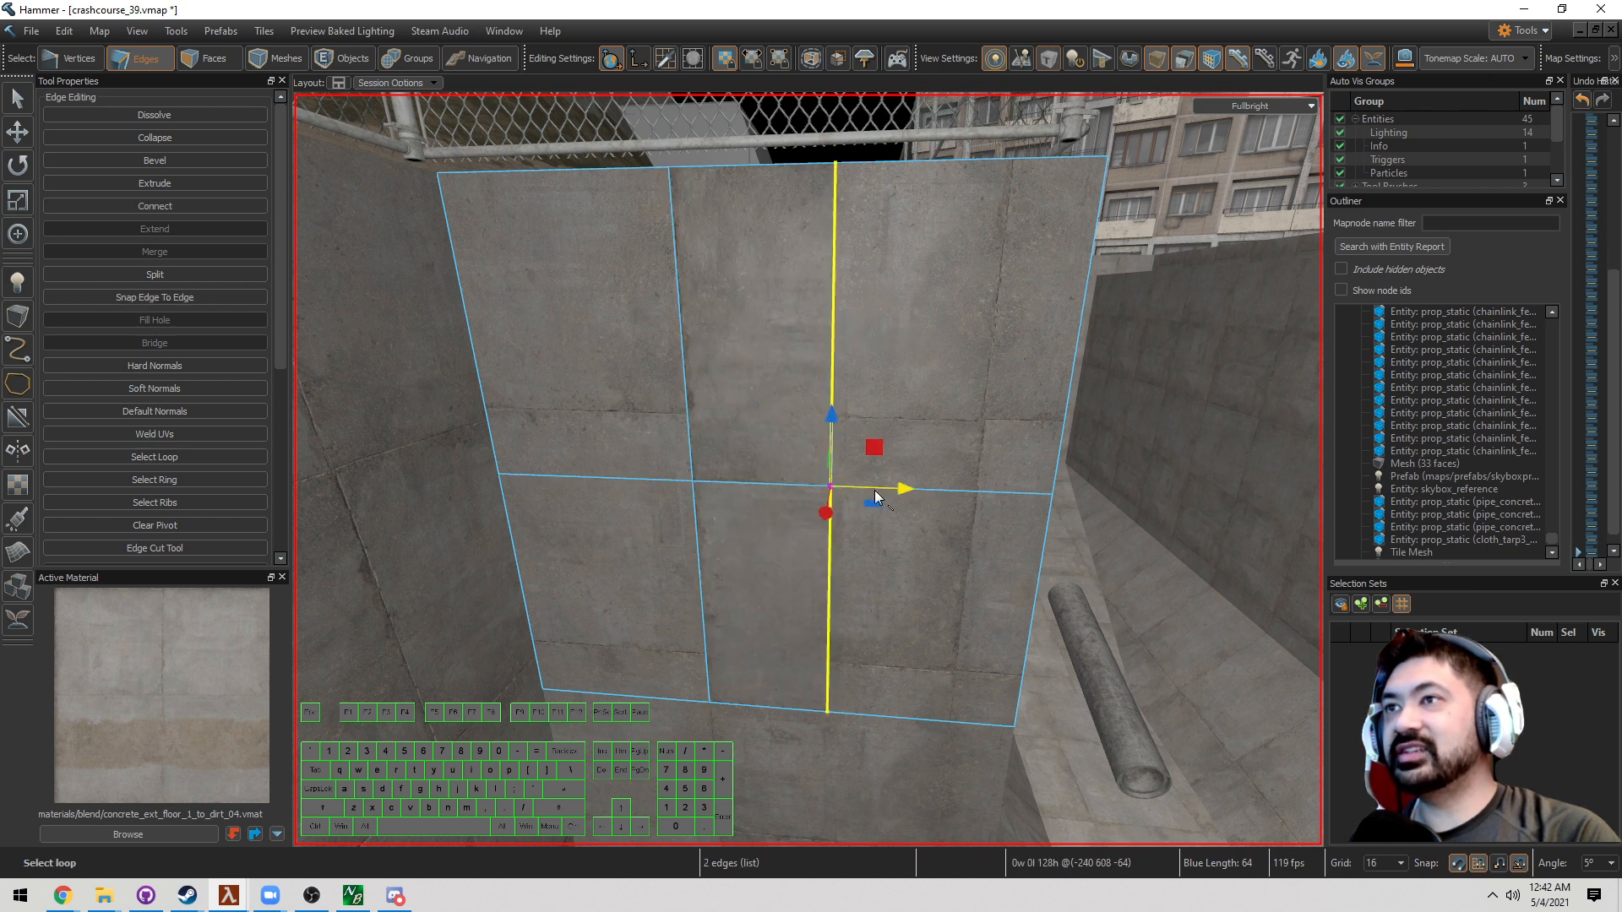
pyautogui.moveTo(876, 498); pyautogui.dragTo(946, 498)
pyautogui.doubleClick(689, 419)
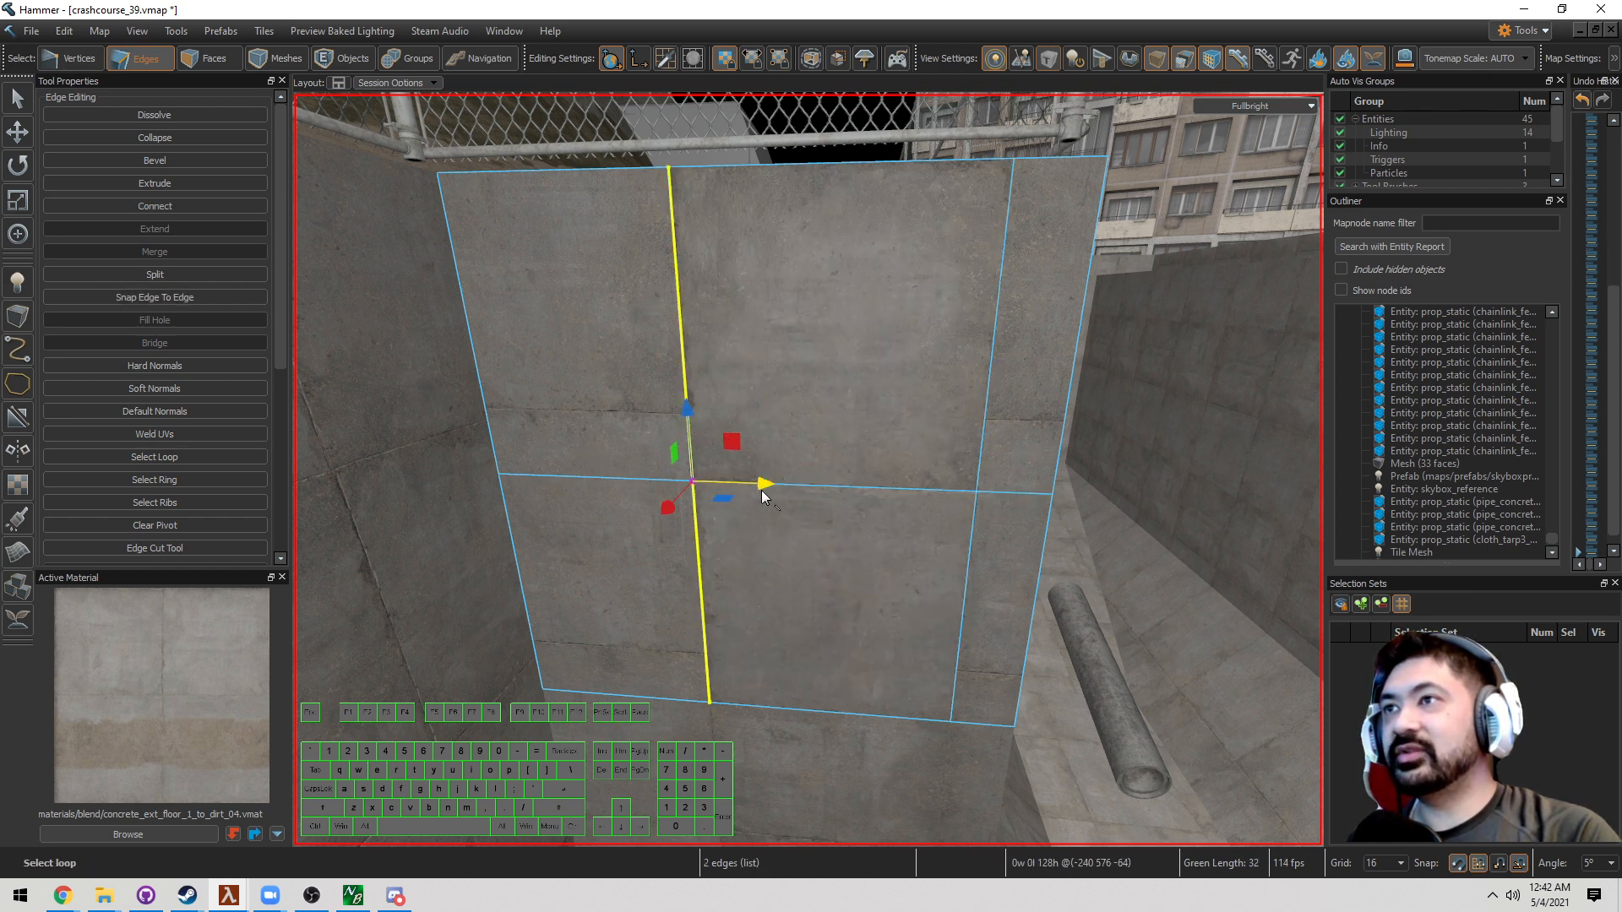
pyautogui.moveTo(762, 491); pyautogui.dragTo(580, 492)
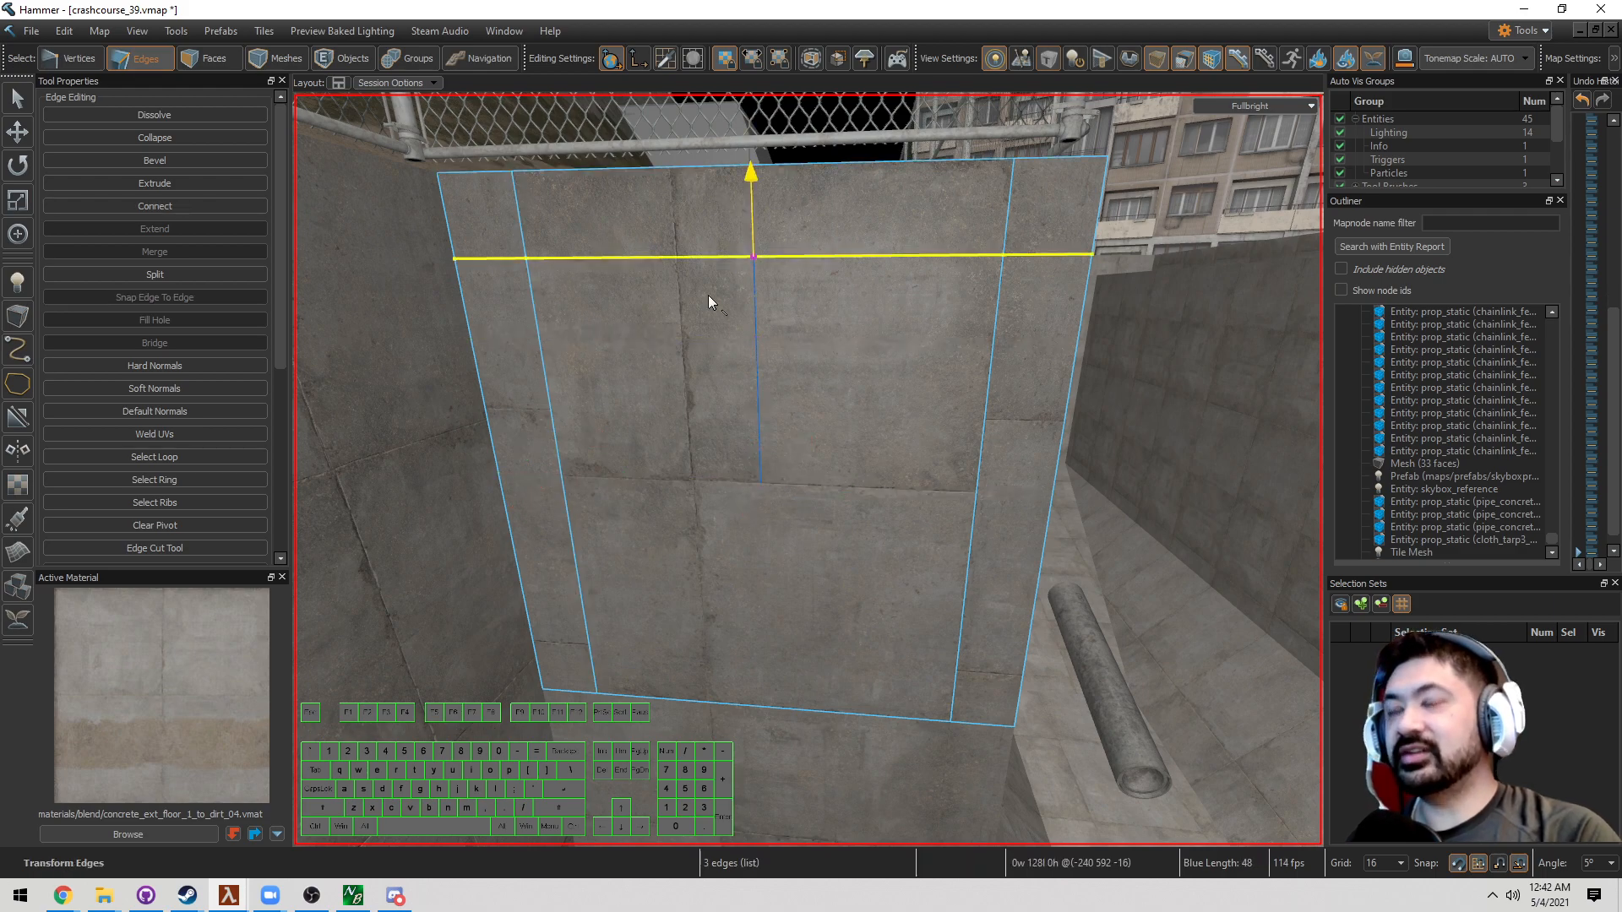
pyautogui.moveTo(708, 296); pyautogui.dragTo(707, 233)
# Extrude the doorway face back into the concrete ledge and unhide the catwalk
pyautogui.press('3')
pyautogui.click(863, 475)
pyautogui.press('d')
pyautogui.moveTo(864, 475); pyautogui.dragTo(863, 475, button='right')
pyautogui.press('w')
pyautogui.press('a')
pyautogui.keyDown('shift'); pyautogui.moveTo(900, 512); pyautogui.dragTo(1096, 488); pyautogui.keyUp('shift')
pyautogui.press('u')
pyautogui.press('w')
pyautogui.moveTo(808, 470)
pyautogui.mouseDown(button='right')
pyautogui.moveTo(1052, 564)
pyautogui.moveTo(808, 469)
pyautogui.mouseUp(button='right')
pyautogui.press('s')
pyautogui.press('w')
pyautogui.press('s')
pyautogui.press('w')
pyautogui.press('a')
pyautogui.press('w')
pyautogui.press('d')
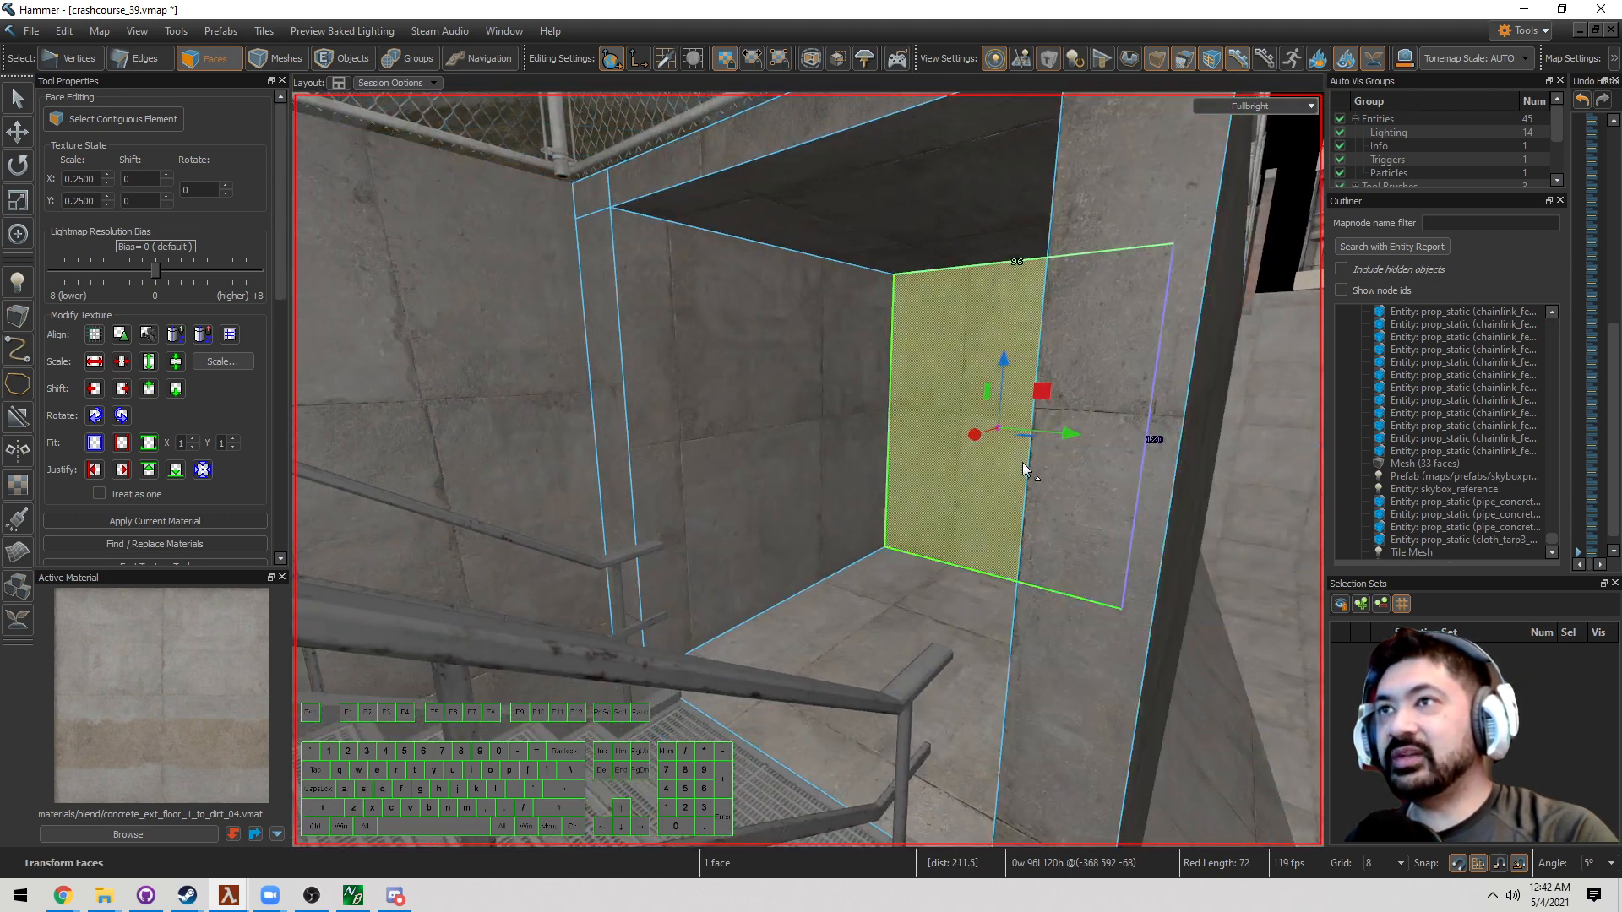
# Push the back face of the doorway recess deeper to form a tunnel about 616 units long
pyautogui.moveTo(936, 452); pyautogui.dragTo(997, 409)
pyautogui.moveTo(997, 410); pyautogui.dragTo(808, 469, button='right')
pyautogui.press('s')
pyautogui.moveTo(892, 409); pyautogui.dragTo(1170, 380)
pyautogui.press('w')
pyautogui.press('a')
pyautogui.moveTo(1170, 380); pyautogui.dragTo(808, 470, button='right')
pyautogui.press('d')
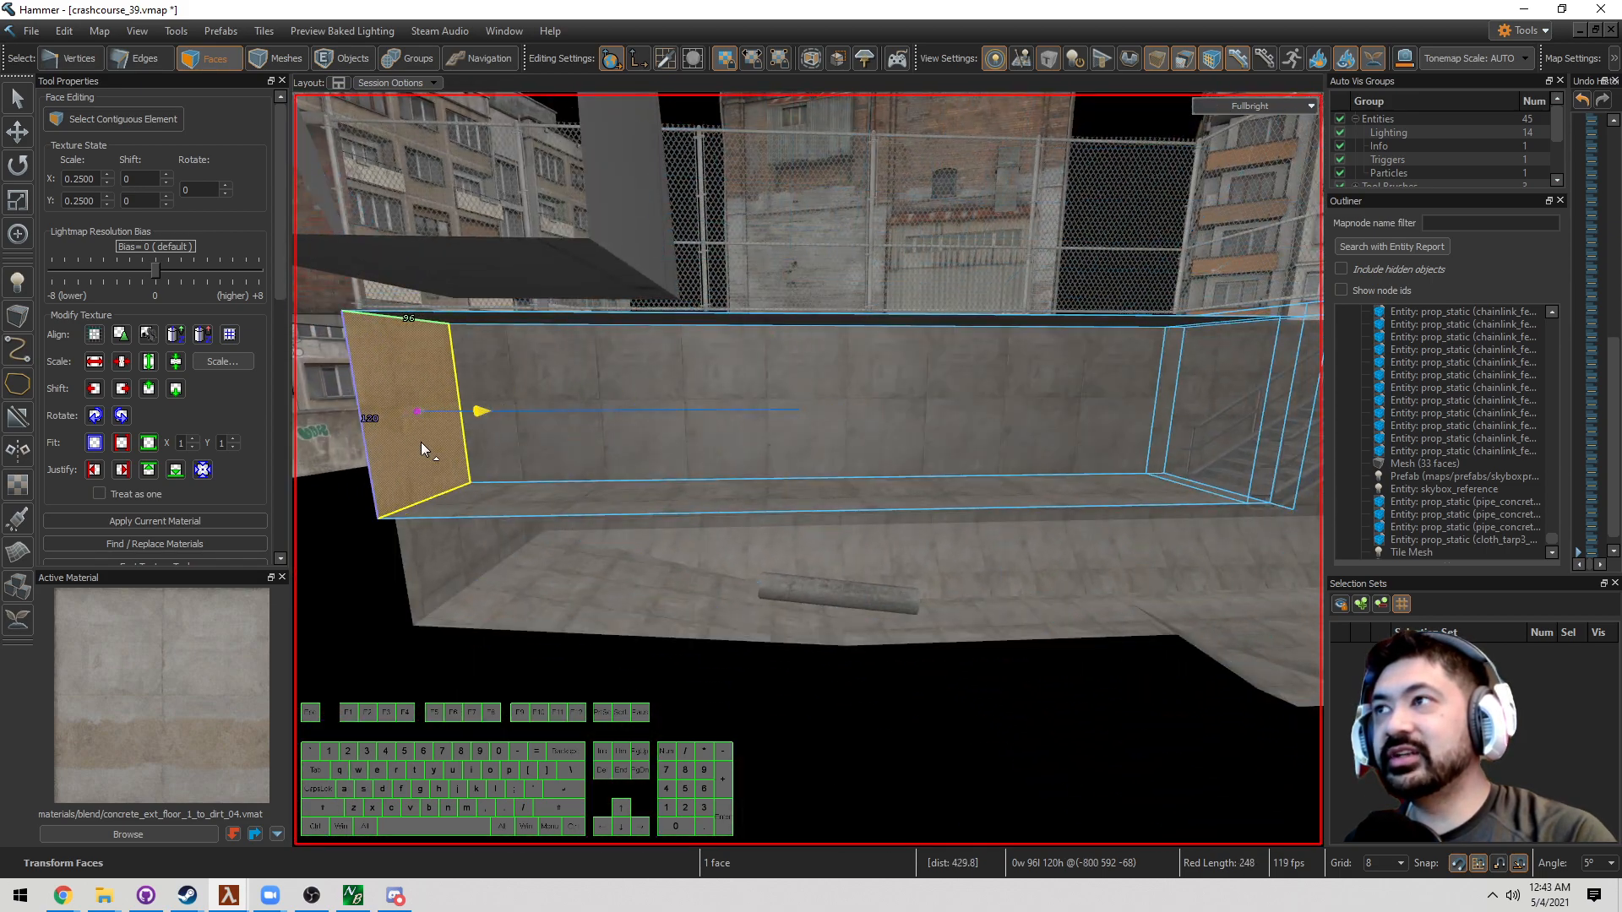
pyautogui.moveTo(421, 443); pyautogui.dragTo(329, 443)
pyautogui.press('a')
pyautogui.moveTo(329, 443); pyautogui.dragTo(807, 470, button='right')
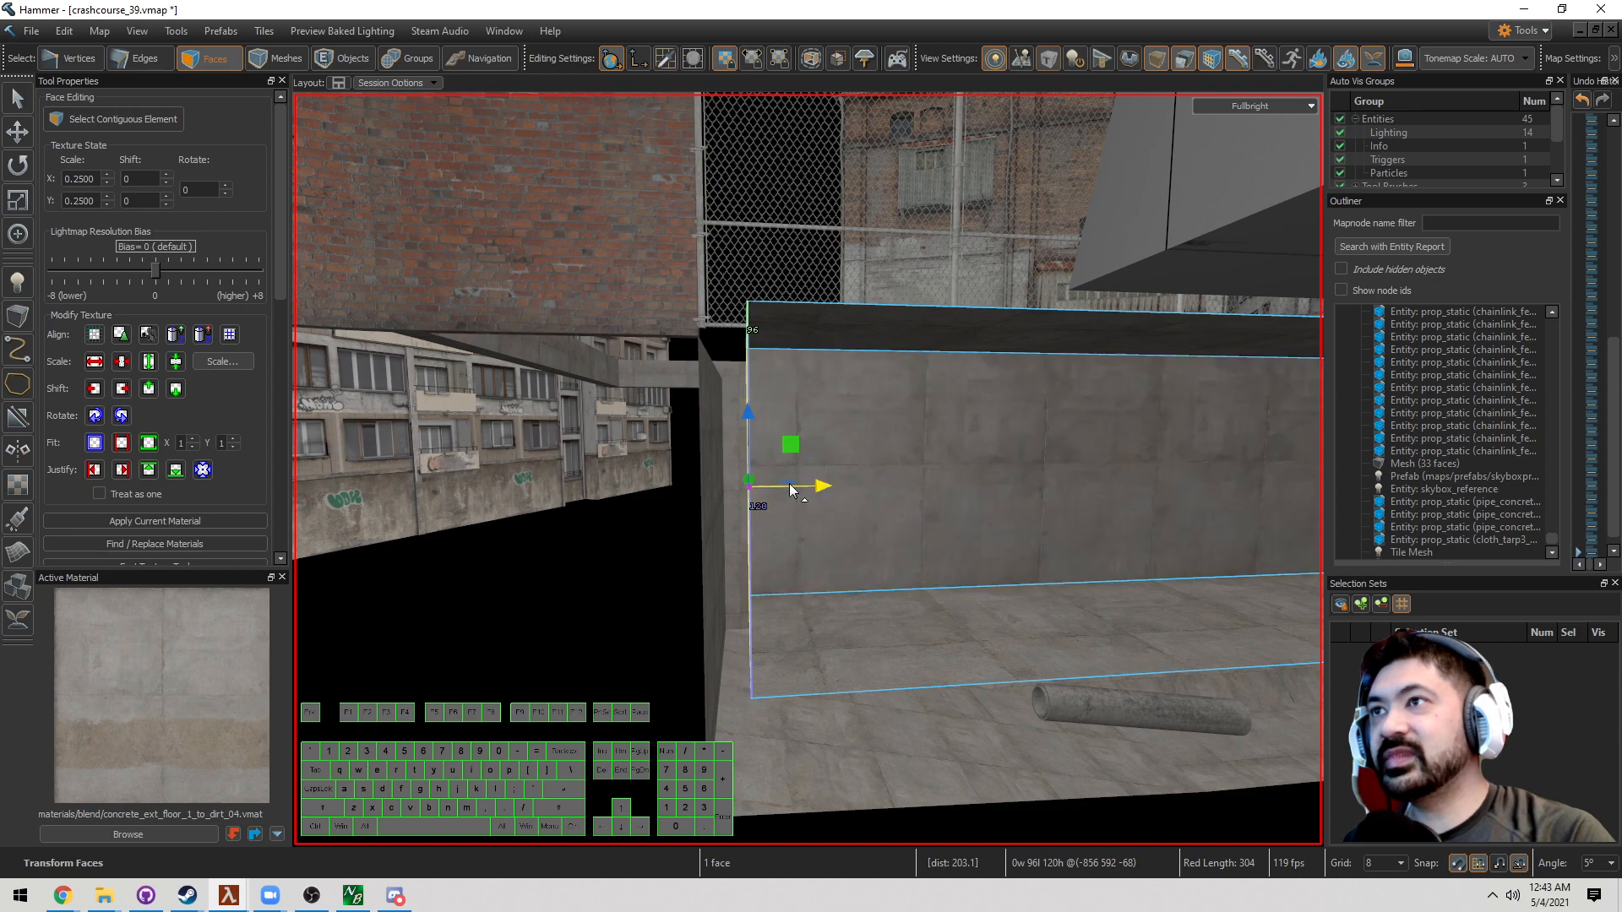
pyautogui.moveTo(695, 510); pyautogui.dragTo(716, 509)
# Extrude the tunnel's floor face downward until the space is 248 units high
pyautogui.moveTo(716, 509); pyautogui.dragTo(808, 470, button='right')
pyautogui.press('w')
pyautogui.click(702, 663)
pyautogui.press('a')
pyautogui.moveTo(702, 662); pyautogui.dragTo(808, 470, button='right')
pyautogui.press('s')
pyautogui.press('w')
pyautogui.press('a')
pyautogui.press('s')
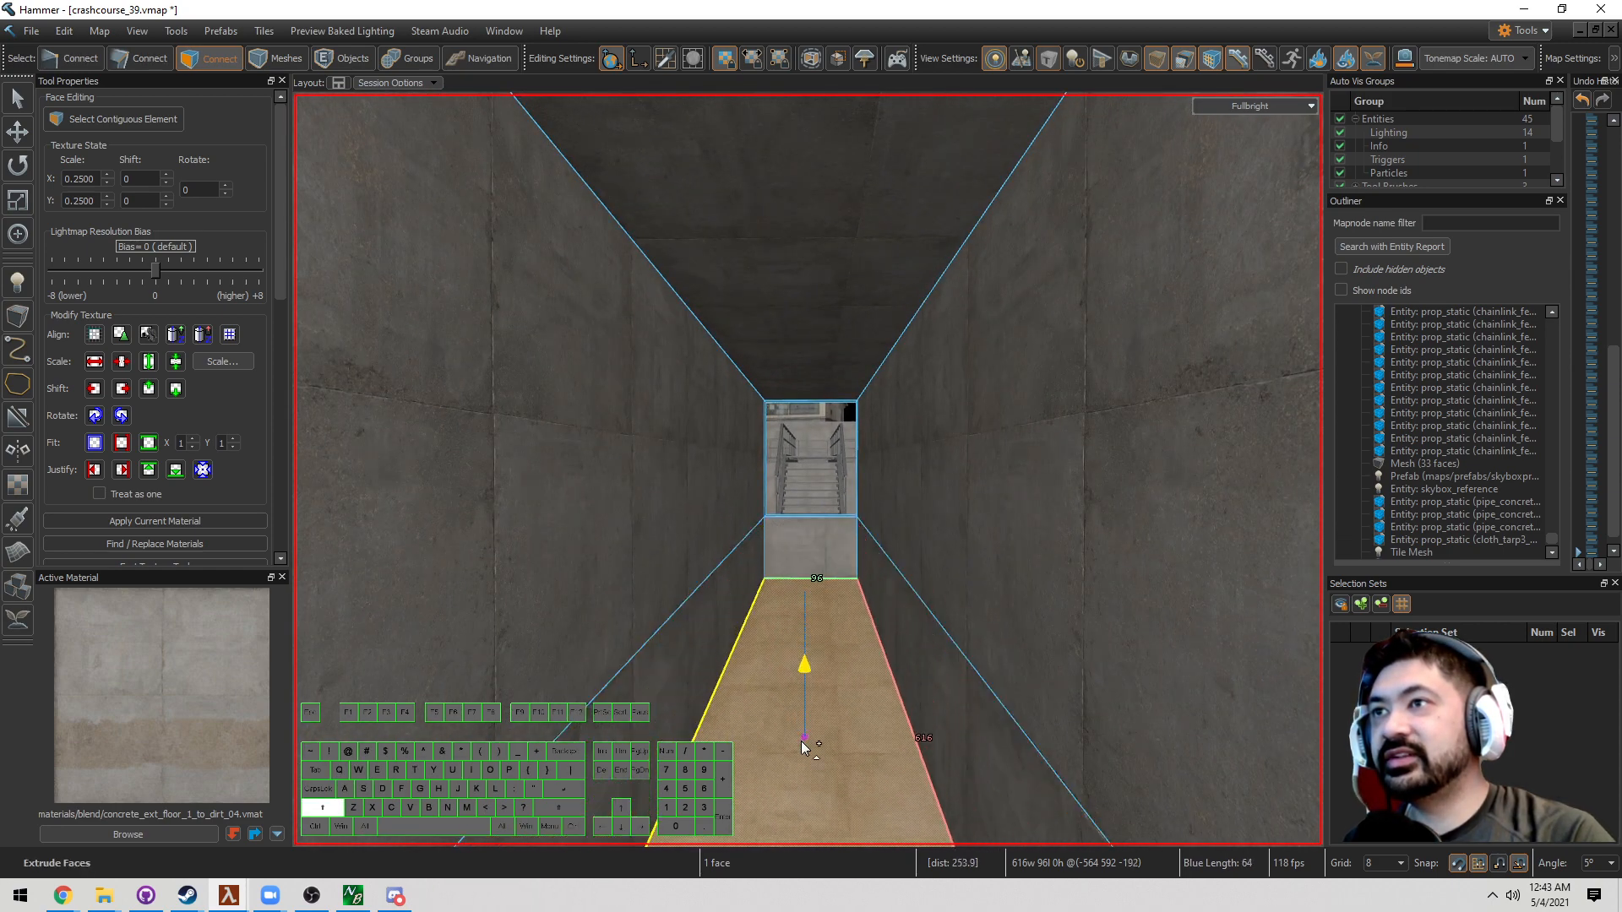
pyautogui.moveTo(801, 742); pyautogui.dragTo(803, 756)
pyautogui.moveTo(802, 755); pyautogui.dragTo(808, 470, button='right')
pyautogui.press('w')
pyautogui.moveTo(806, 564); pyautogui.dragTo(791, 767)
# Extrude the two faces of one tunnel side wall outward 120 units and move them another 72 units to widen the room
pyautogui.press('s')
pyautogui.moveTo(791, 768); pyautogui.dragTo(808, 470, button='right')
pyautogui.click(892, 564)
pyautogui.keyDown('shift'); pyautogui.click(867, 605); pyautogui.keyUp('shift')
pyautogui.press('s')
pyautogui.moveTo(867, 605); pyautogui.dragTo(808, 470, button='right')
pyautogui.press('w')
pyautogui.keyDown('shift'); pyautogui.moveTo(823, 554); pyautogui.dragTo(1040, 555); pyautogui.keyUp('shift')
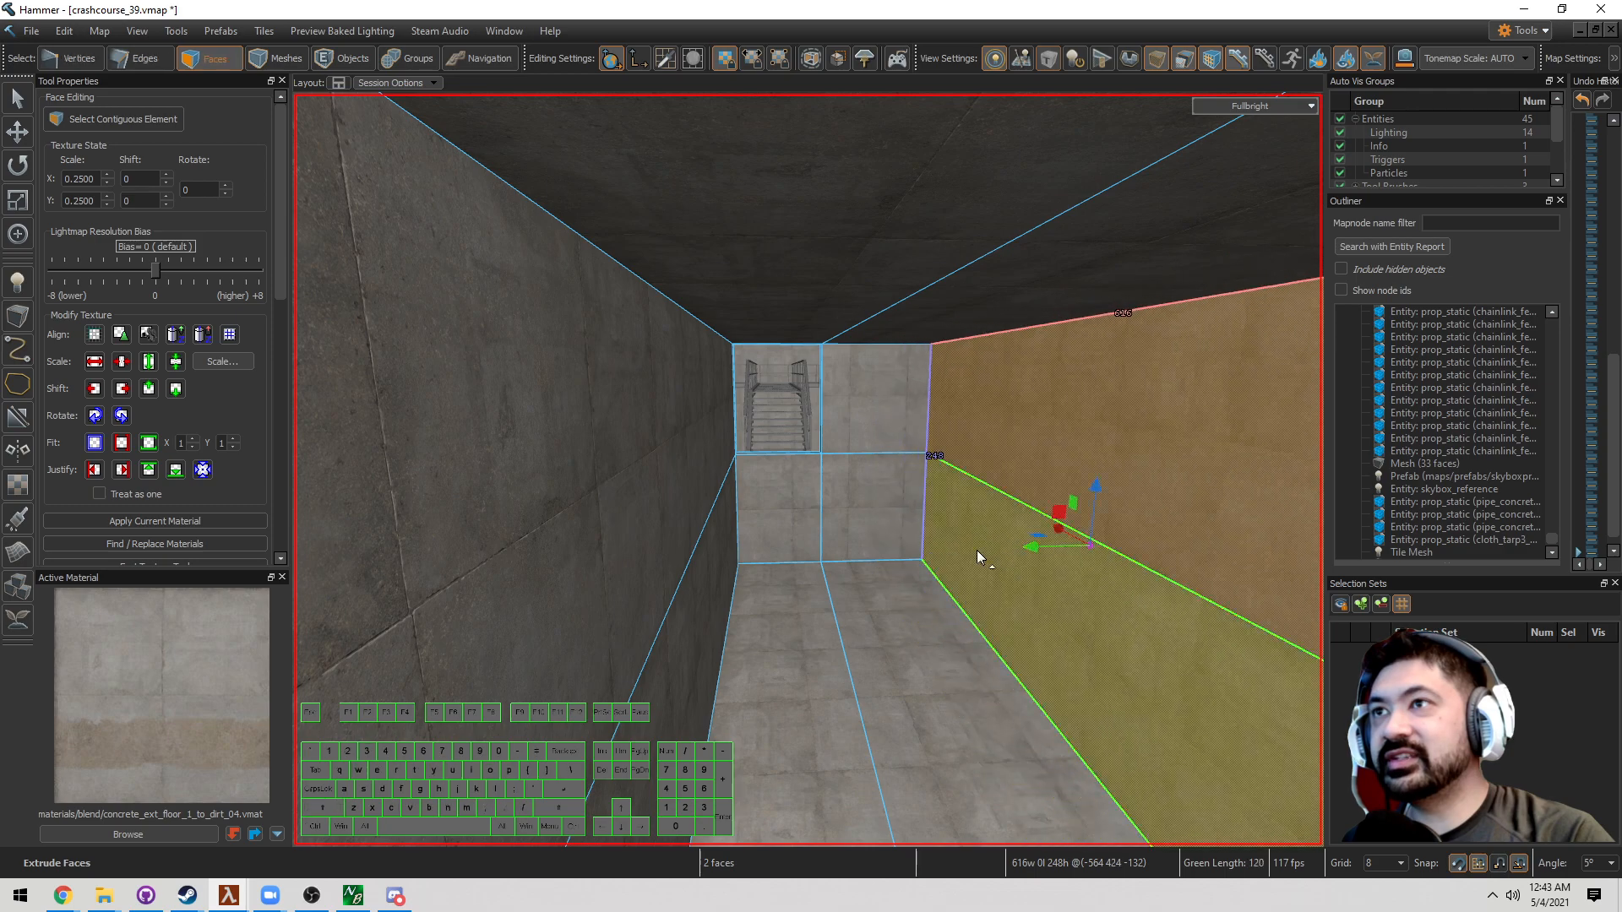
pyautogui.press('w')
pyautogui.moveTo(978, 558); pyautogui.dragTo(808, 470, button='right')
pyautogui.press('a')
pyautogui.press('d')
pyautogui.press('a')
pyautogui.press('d')
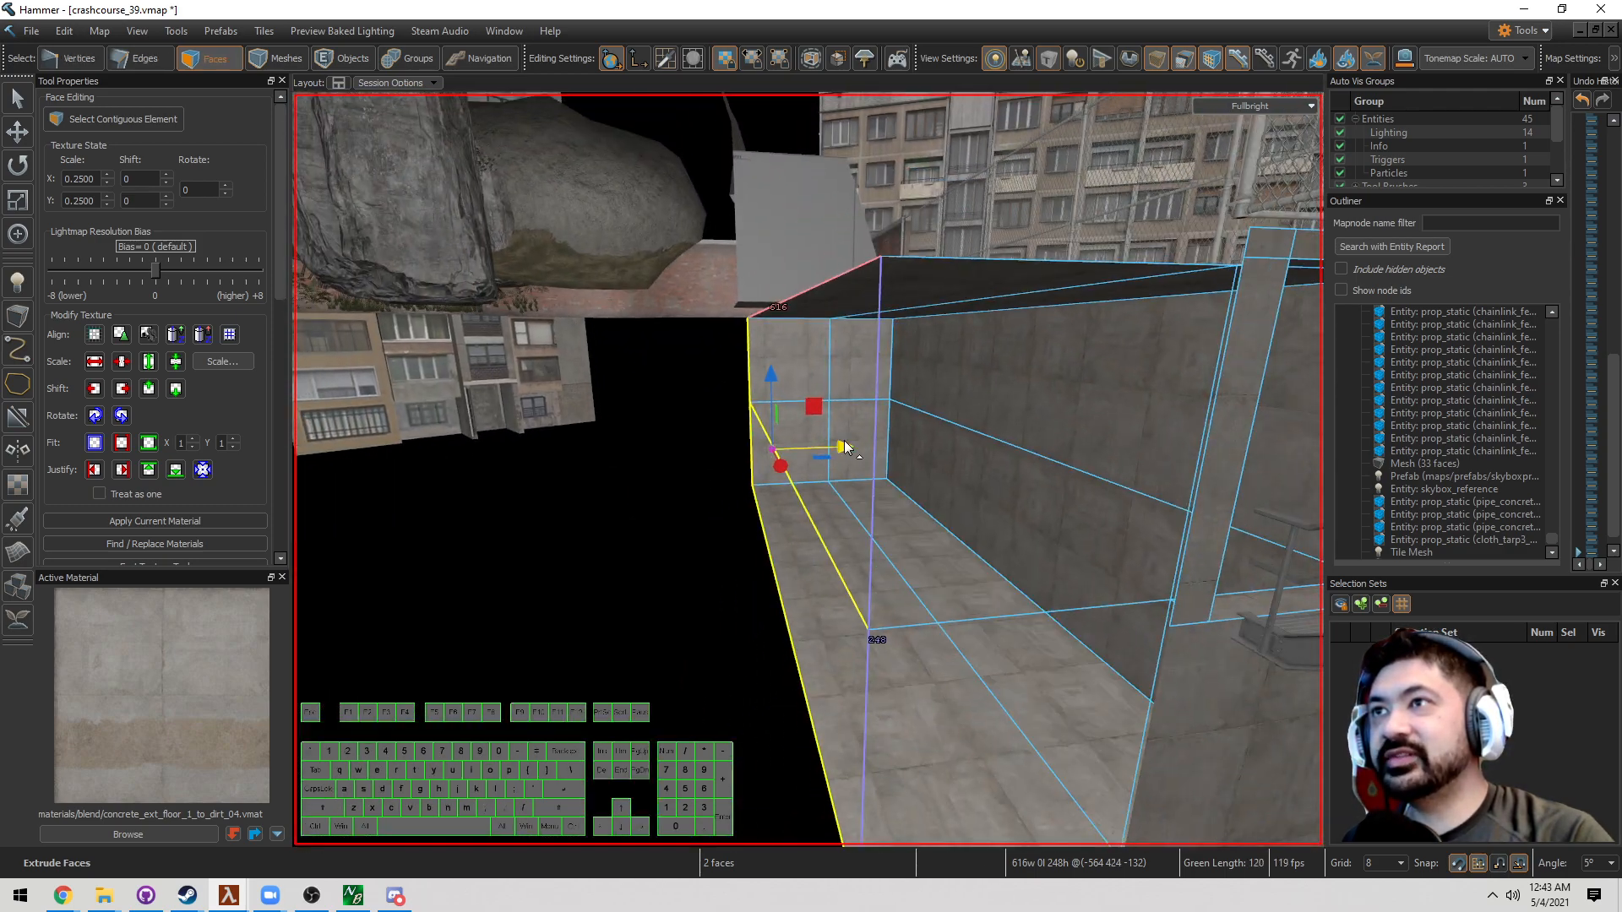
pyautogui.moveTo(845, 448); pyautogui.dragTo(691, 482)
pyautogui.press('Escape')
pyautogui.press('Escape')
pyautogui.press('d')
pyautogui.moveTo(959, 571); pyautogui.dragTo(808, 470, button='right')
pyautogui.press('5')
pyautogui.click(959, 571)
pyautogui.press('3')
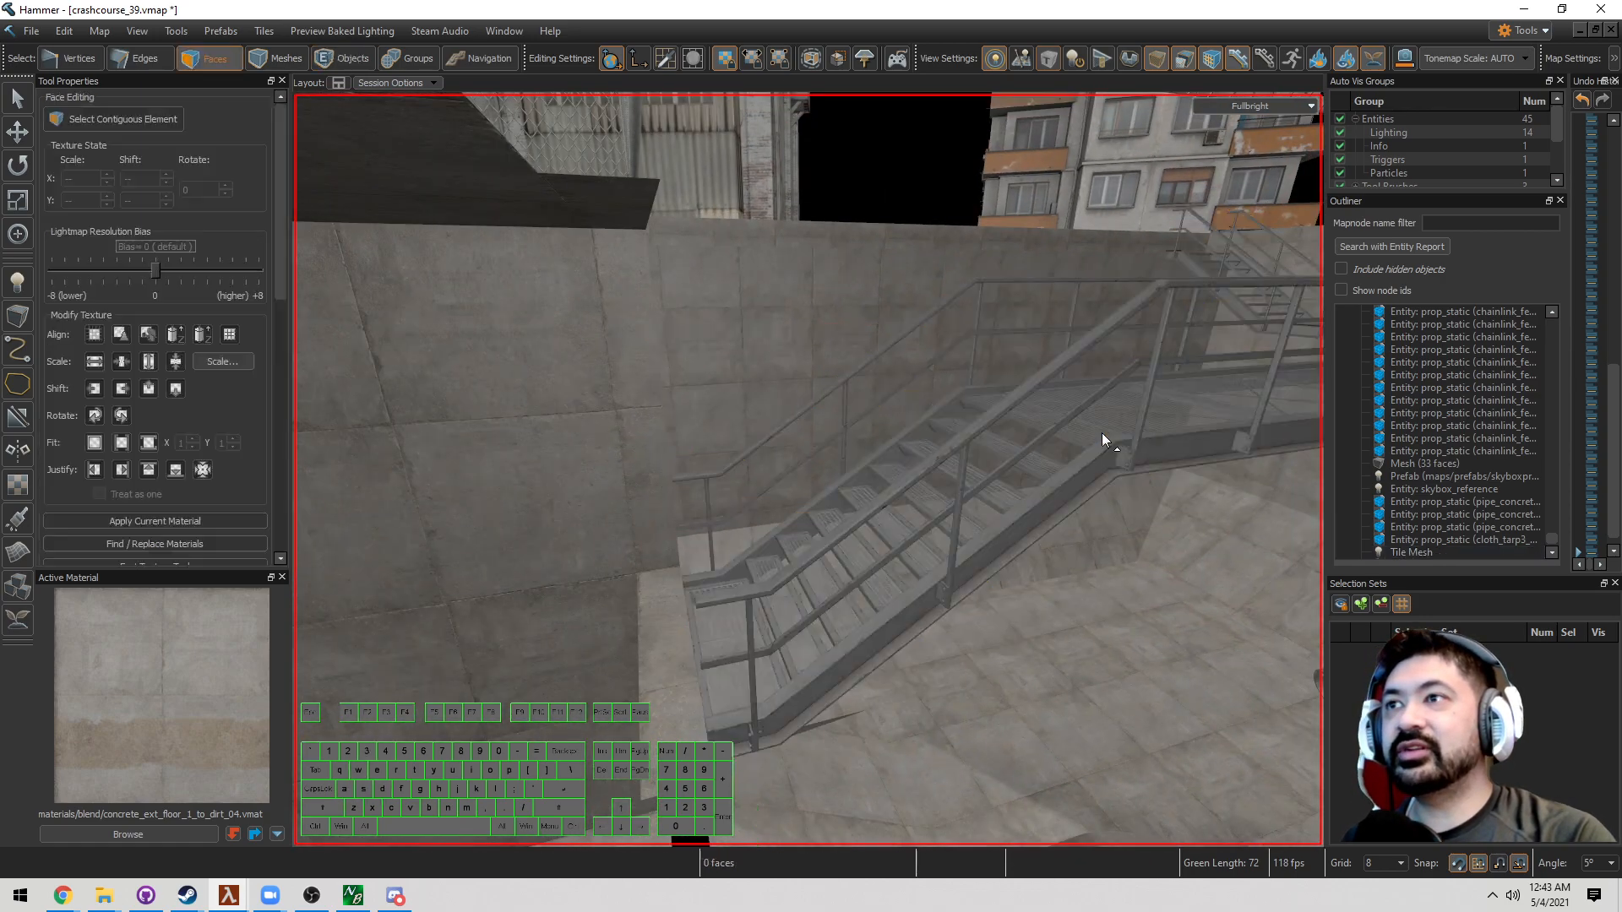
pyautogui.click(1009, 467)
pyautogui.press('a')
pyautogui.moveTo(1009, 467); pyautogui.dragTo(807, 470, button='right')
pyautogui.press('s')
pyautogui.press('a')
pyautogui.press('a')
pyautogui.moveTo(944, 487); pyautogui.dragTo(808, 470, button='right')
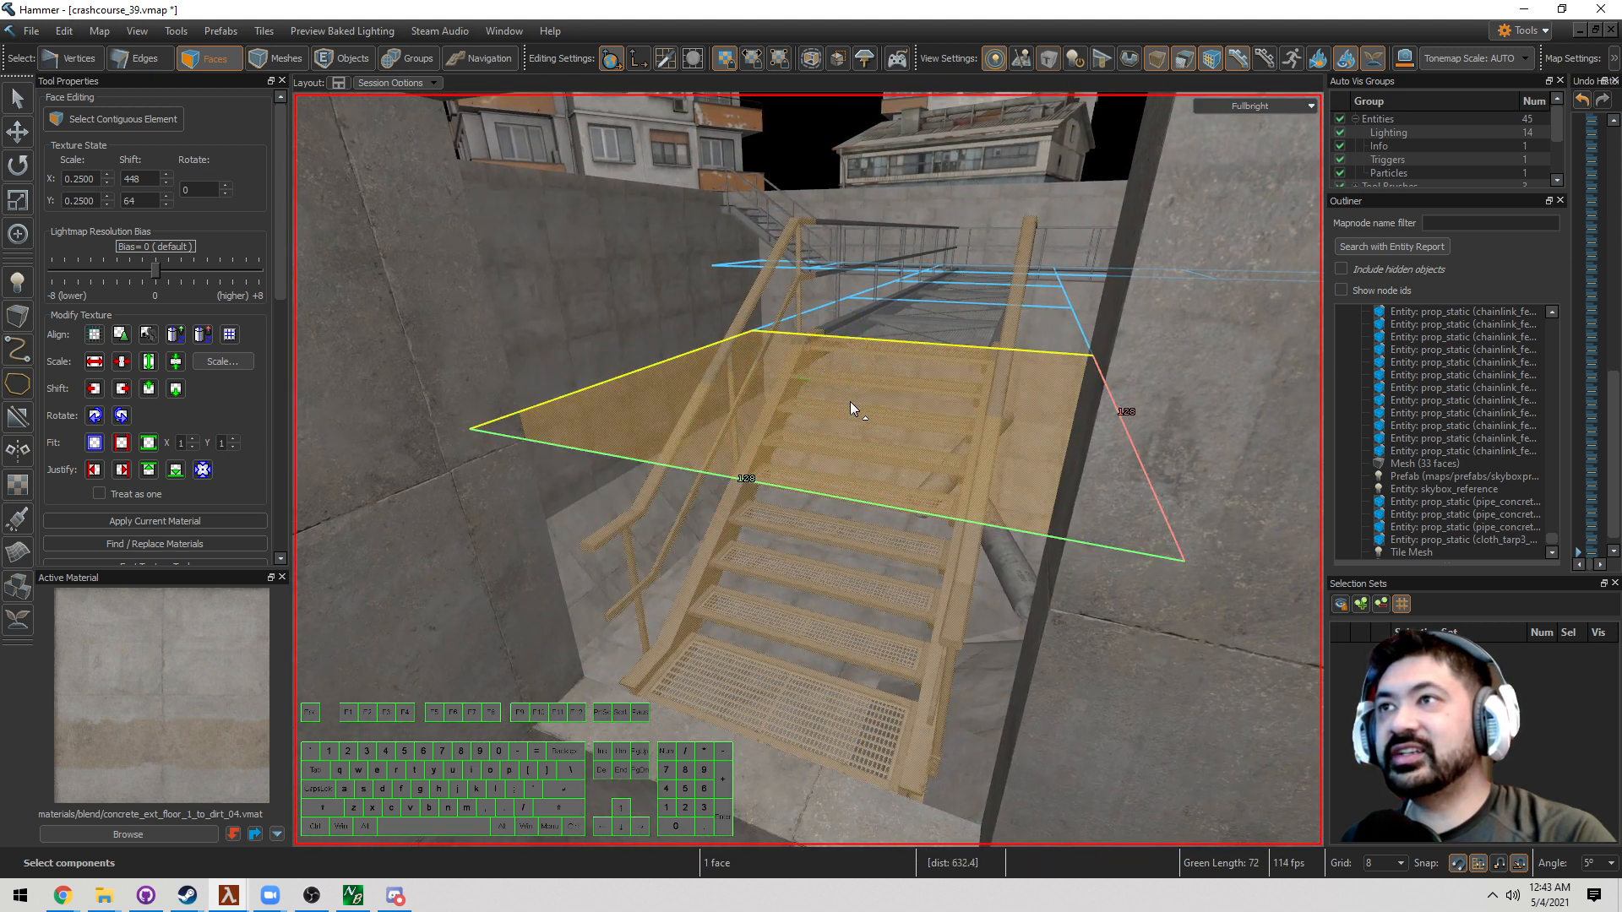
pyautogui.moveTo(850, 403); pyautogui.dragTo(808, 470, button='right')
pyautogui.moveTo(798, 531); pyautogui.dragTo(808, 470, button='right')
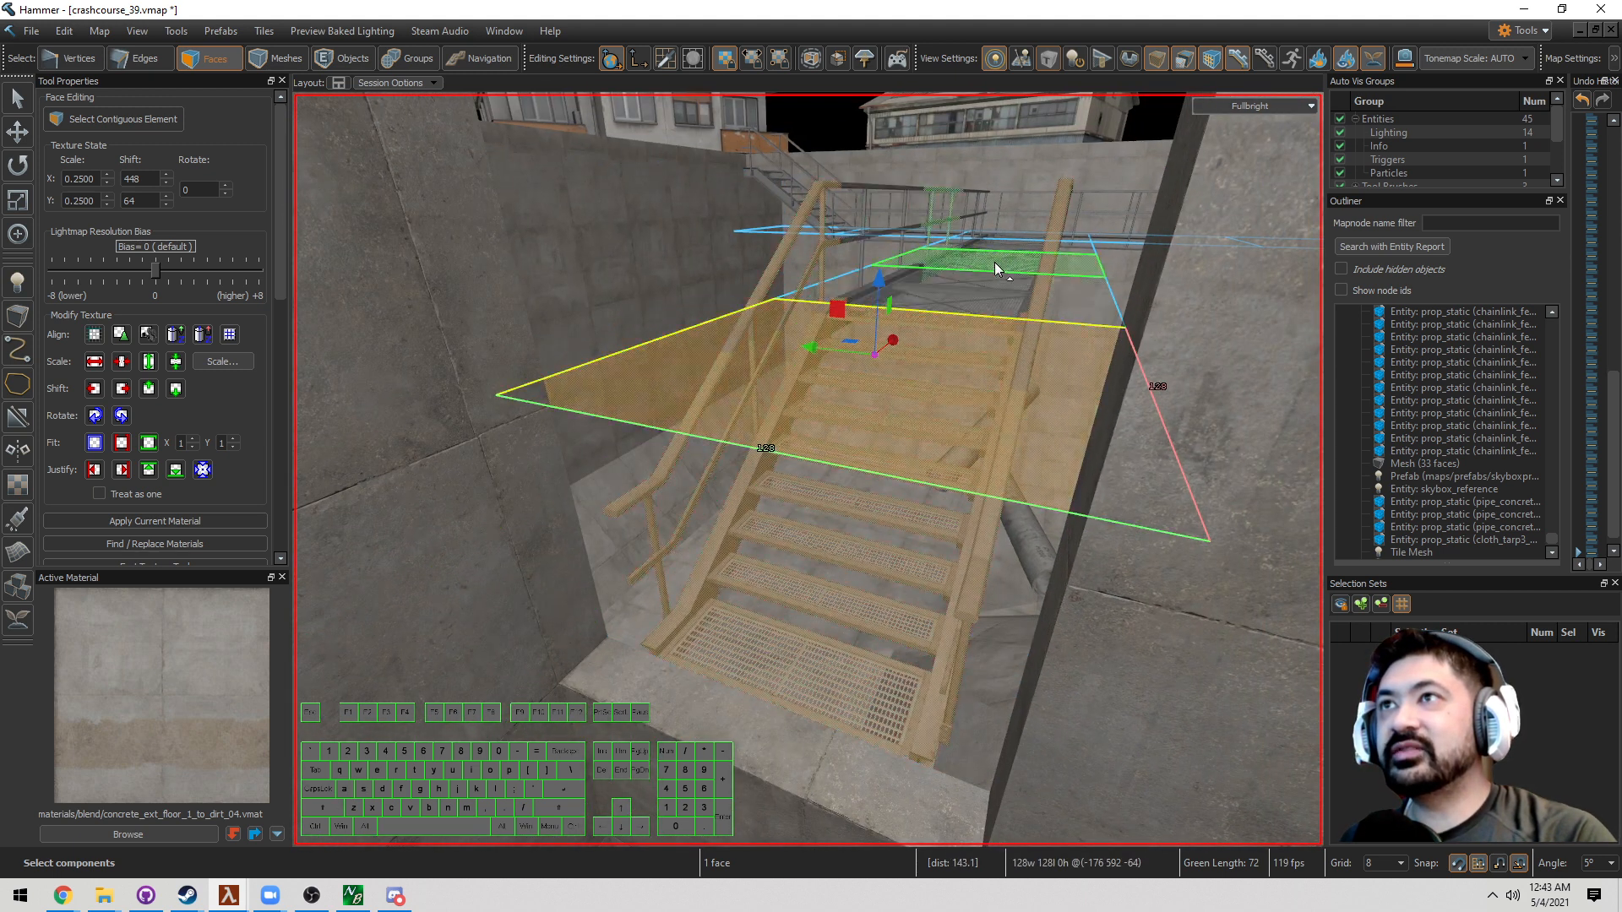
pyautogui.doubleClick(1019, 245)
pyautogui.press('w')
pyautogui.moveTo(905, 369); pyautogui.dragTo(808, 469, button='right')
pyautogui.press('d')
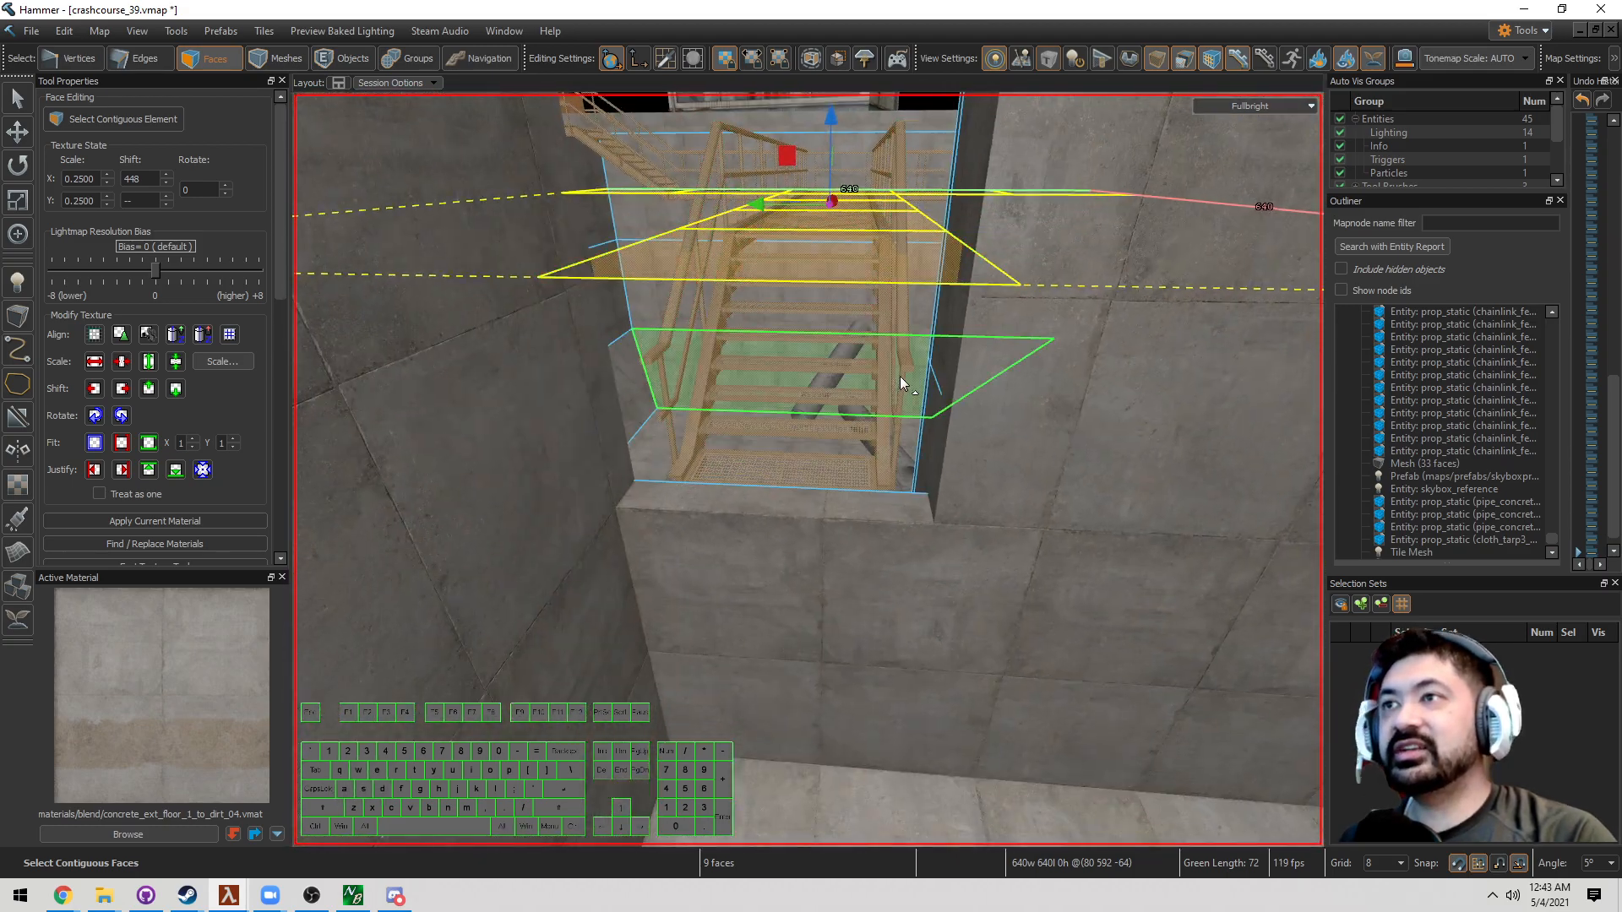
pyautogui.press('5')
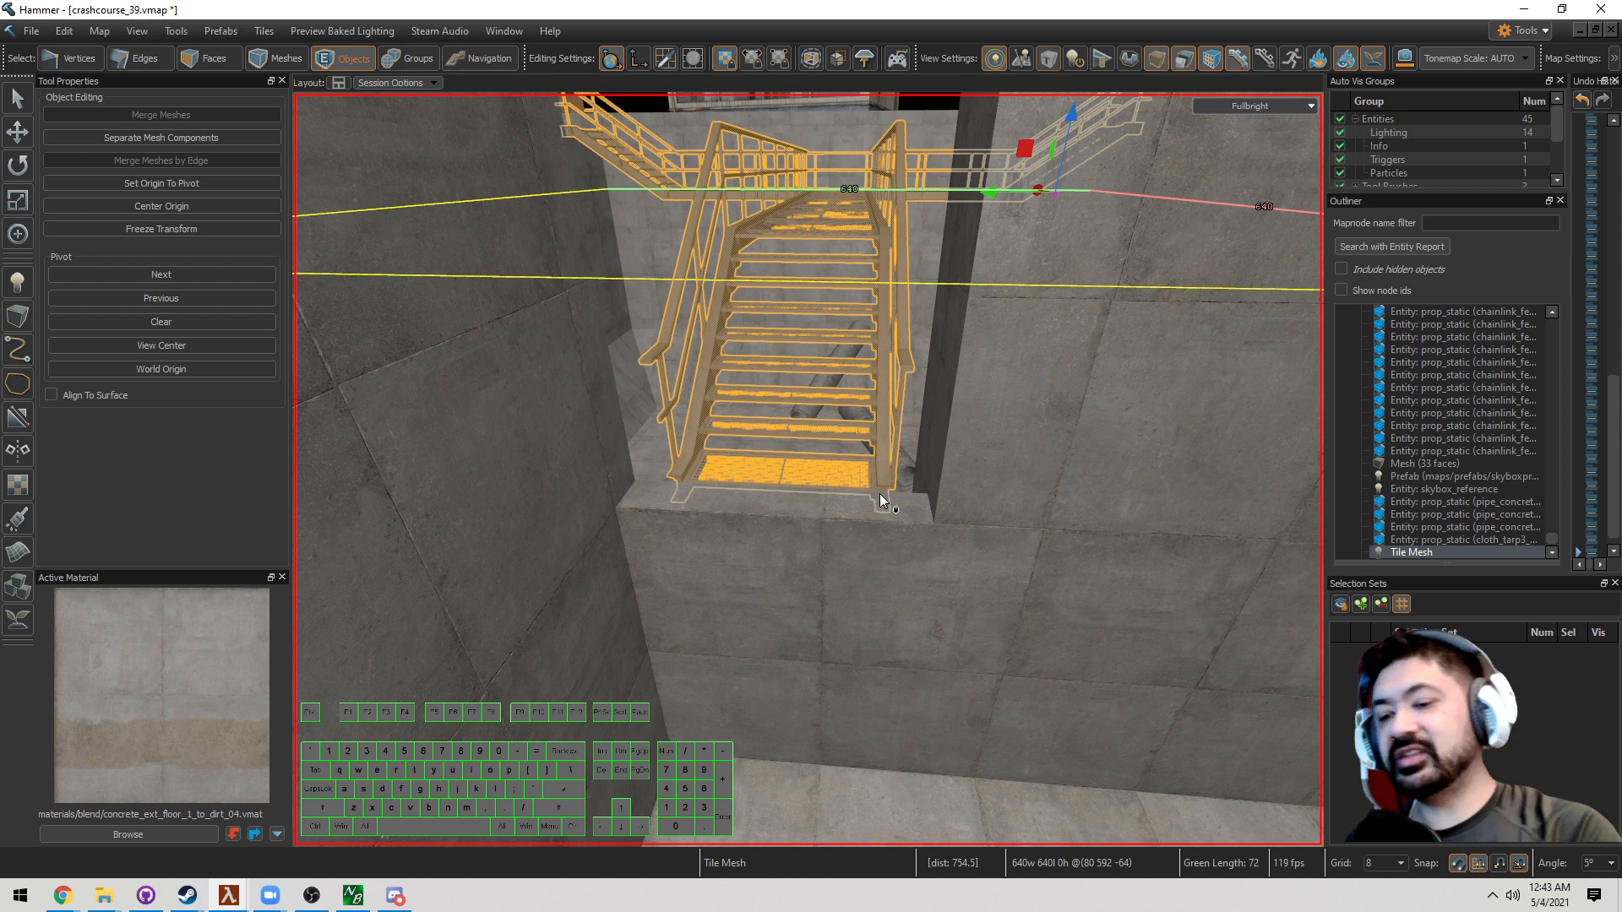
# Draw an 80 × 128 quad at the foot of the doorway ledge on a 16-unit grid and stretch it to 128 × 128
pyautogui.press(']')
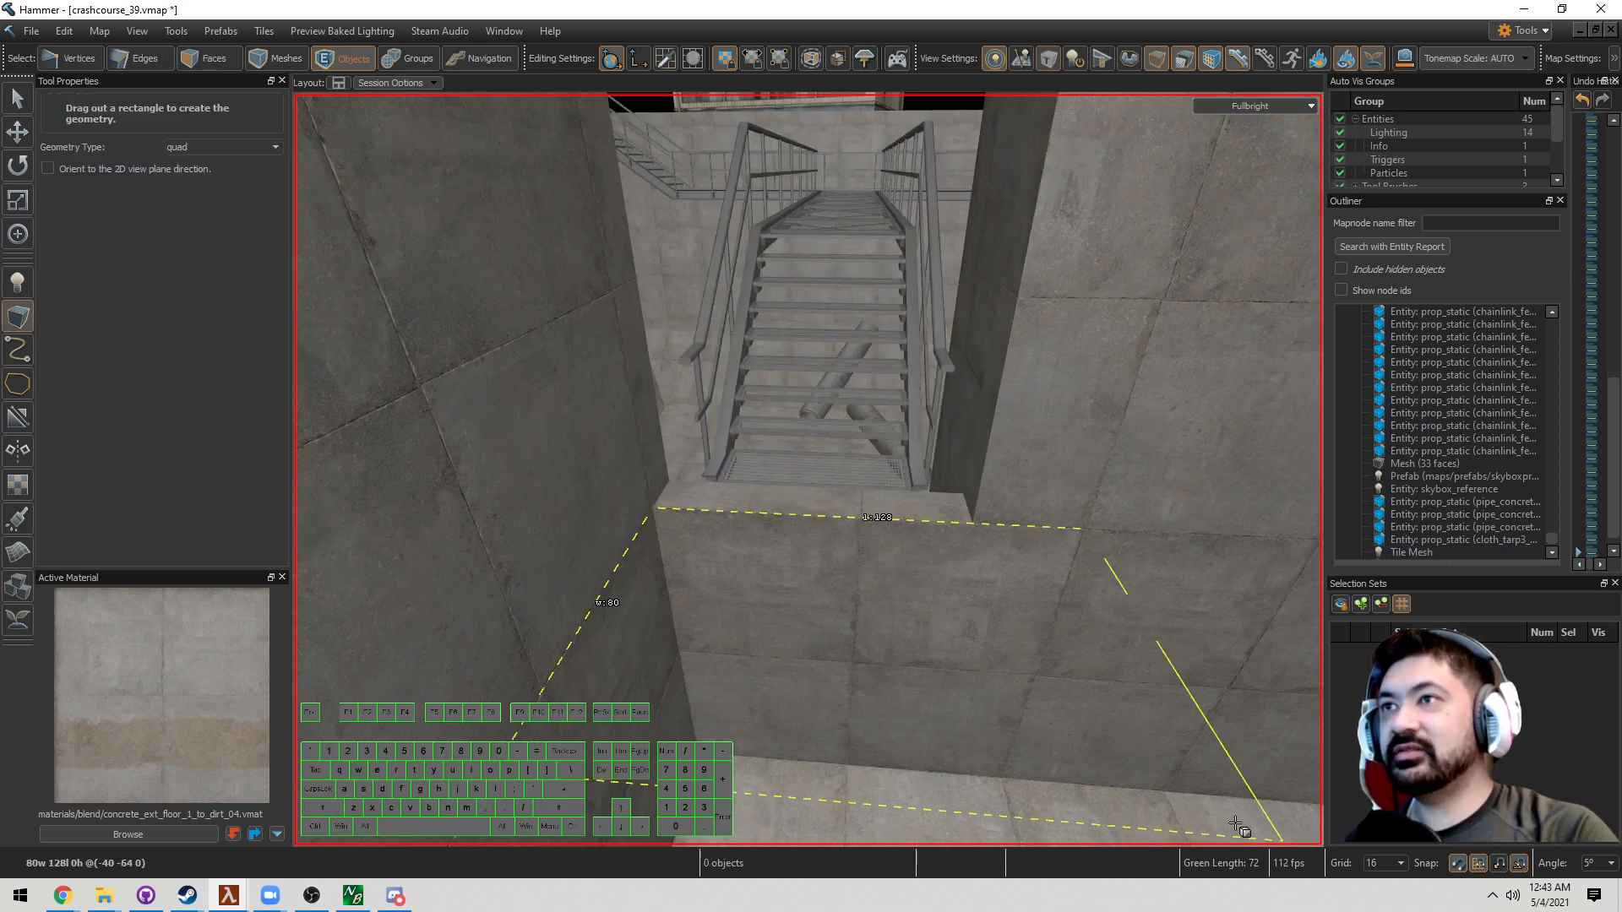
pyautogui.moveTo(1235, 823); pyautogui.dragTo(1240, 826)
pyautogui.press('s')
pyautogui.press('d')
pyautogui.moveTo(1240, 826); pyautogui.dragTo(992, 647, button='right')
pyautogui.press('Return')
pyautogui.scroll(2, 899, 570)
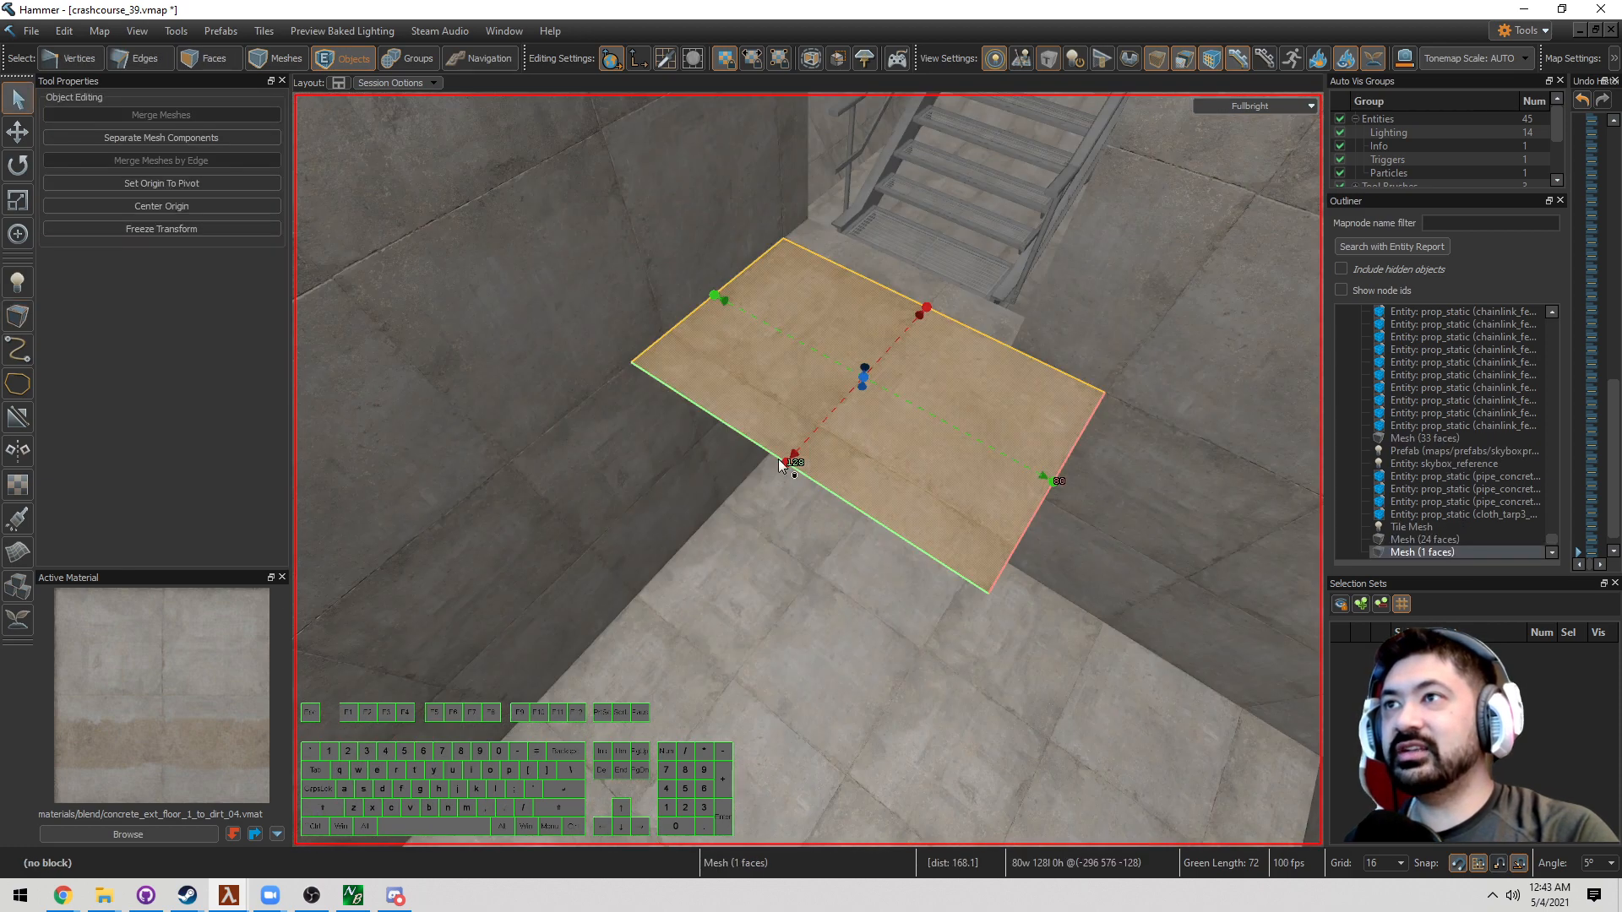
pyautogui.moveTo(779, 463); pyautogui.dragTo(744, 545)
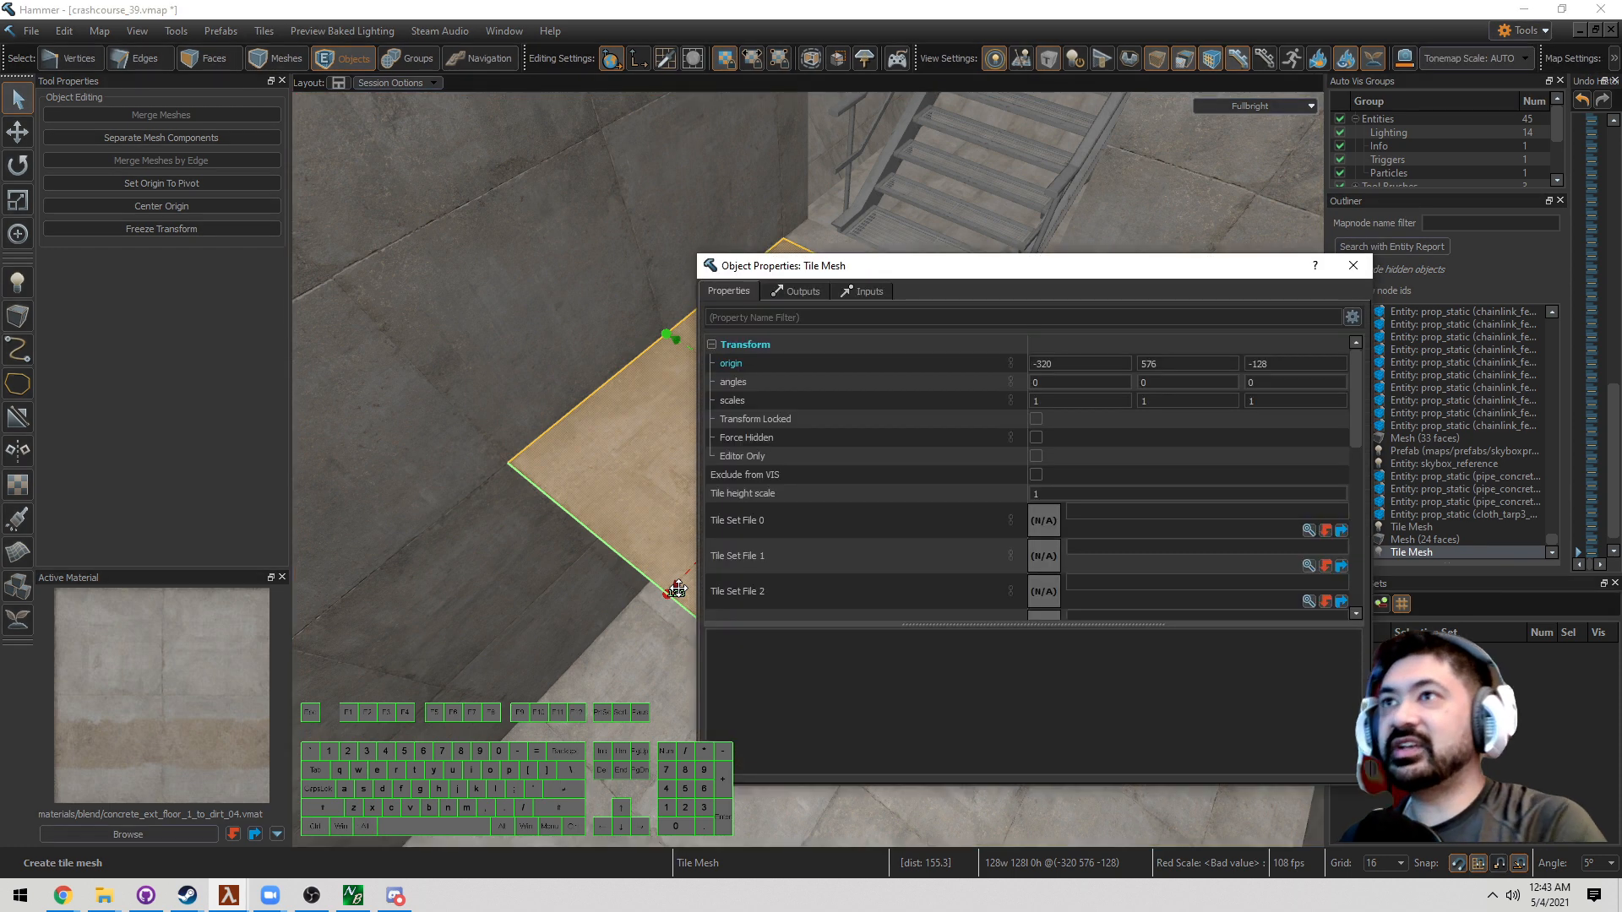
# Convert the quad into a tile mesh and assign industrial_catwalks.vmap as its Tile Set File 0
pyautogui.click(1353, 266)
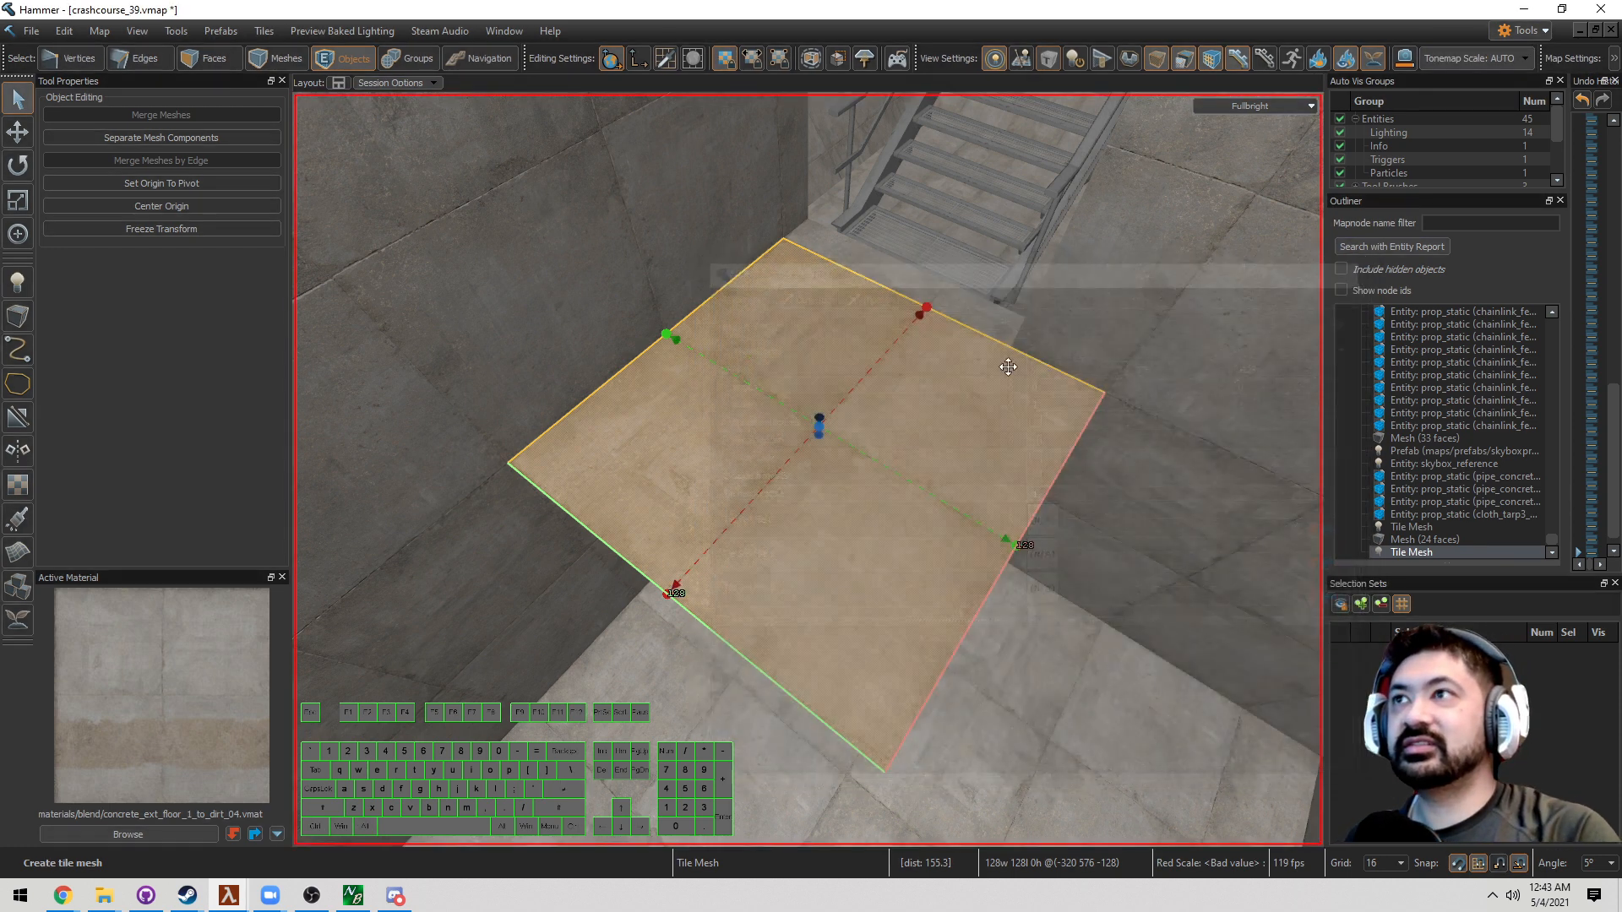
pyautogui.hotkey('shift', 'Return')
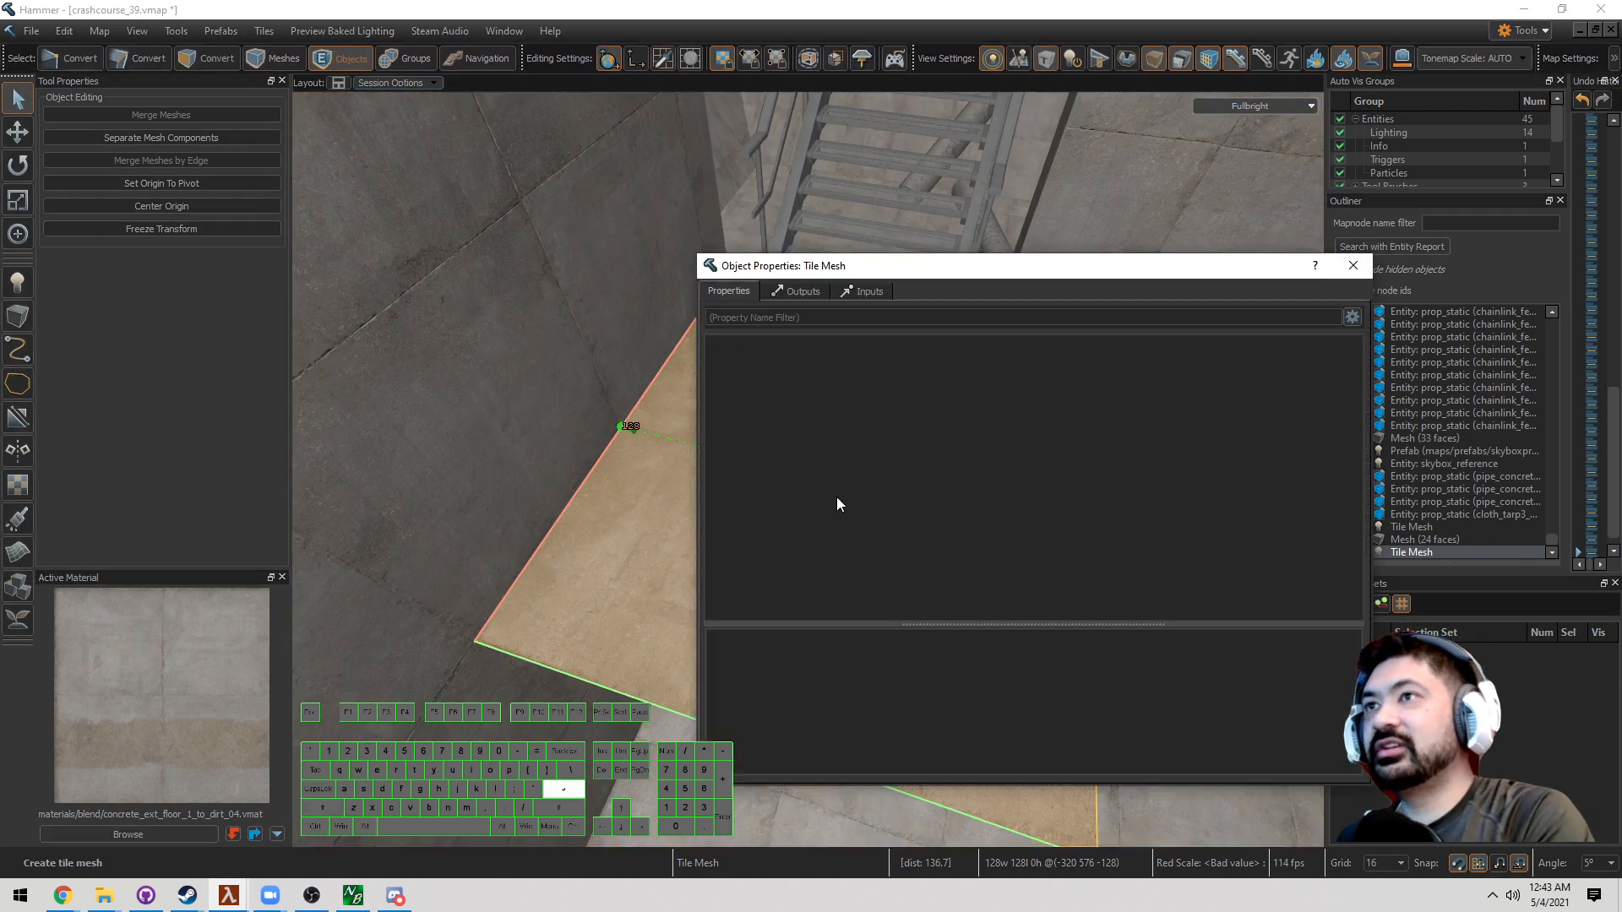
pyautogui.click(1306, 531)
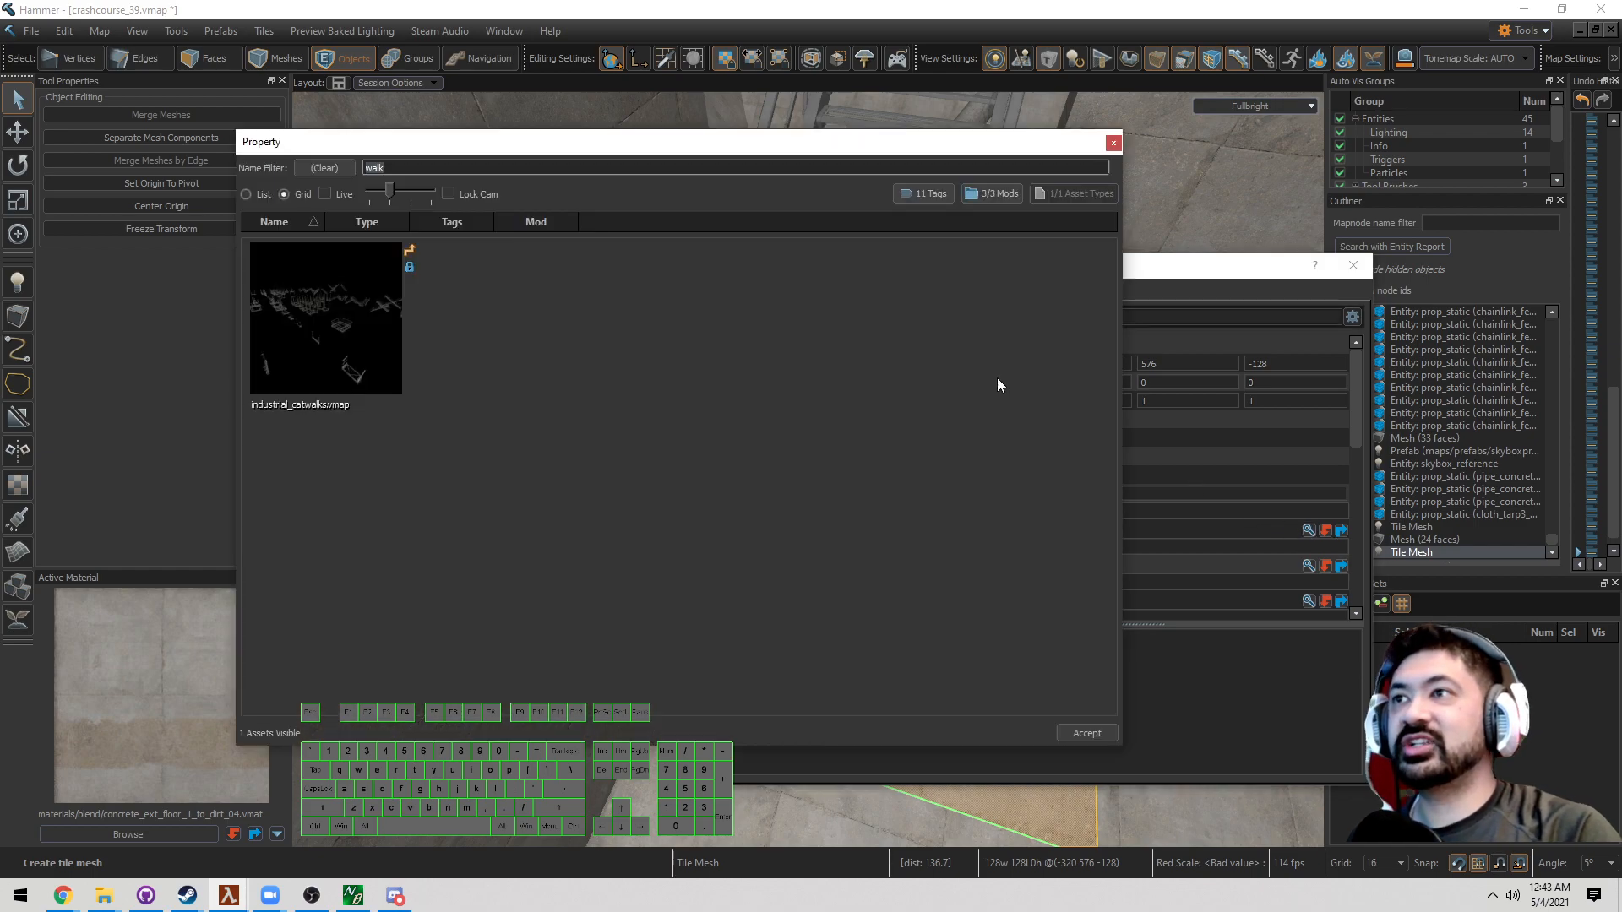
pyautogui.doubleClick(347, 277)
pyautogui.click(1353, 266)
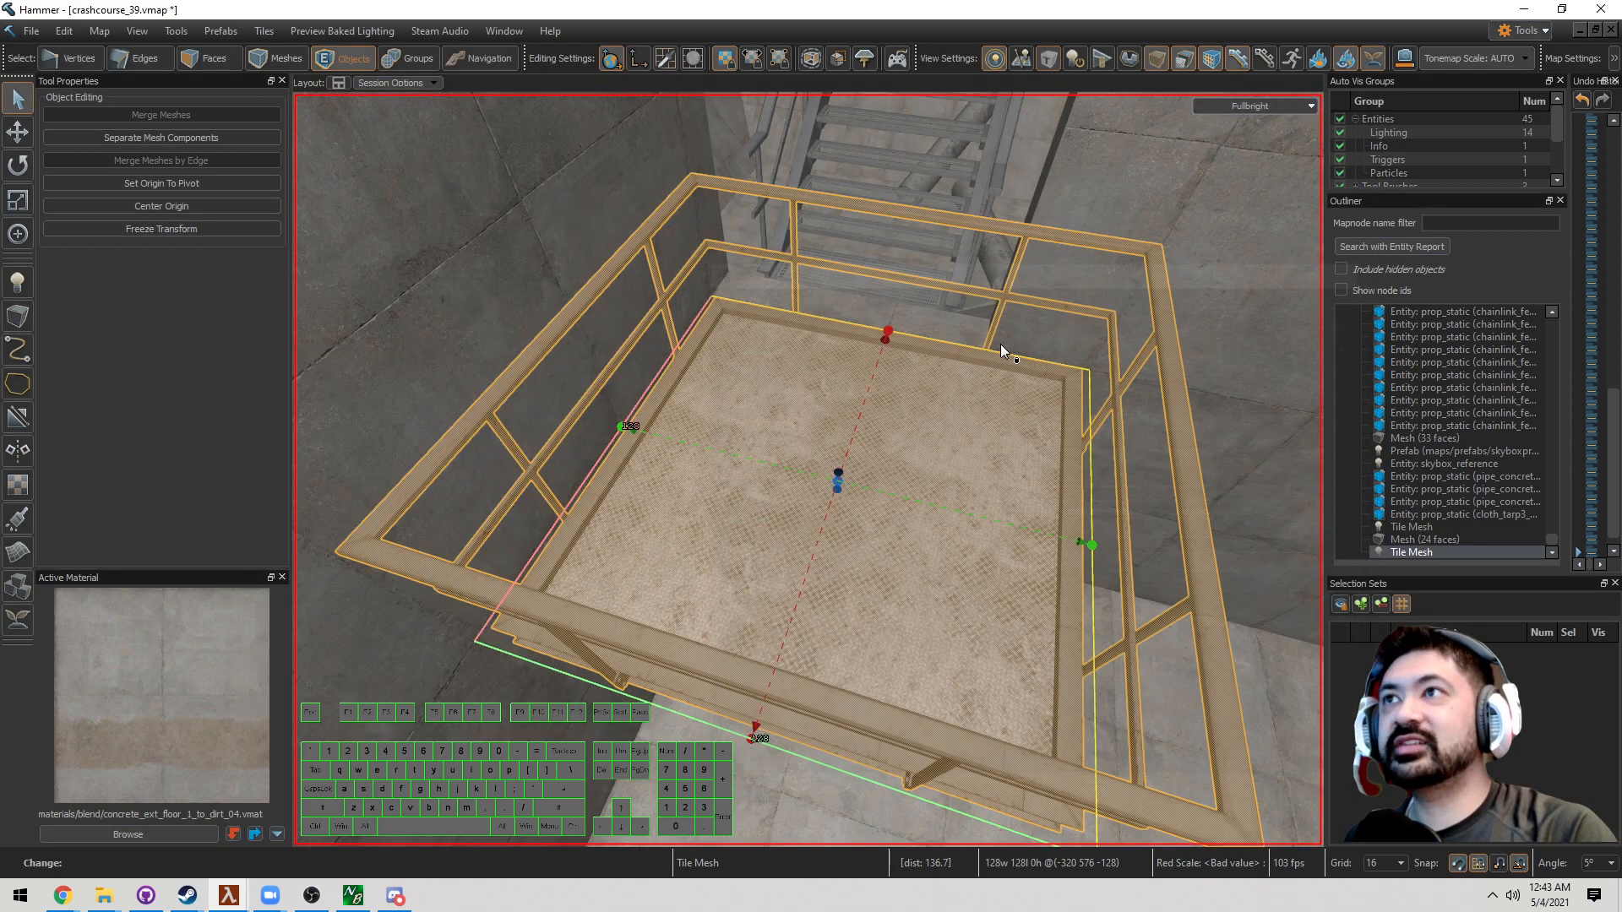
# Extrude the new tile mesh's far edge 128 units along the tunnel and repeat the extrusion three times
pyautogui.press('w')
pyautogui.moveTo(1000, 346); pyautogui.dragTo(993, 353, button='right')
pyautogui.press('s')
pyautogui.press('2')
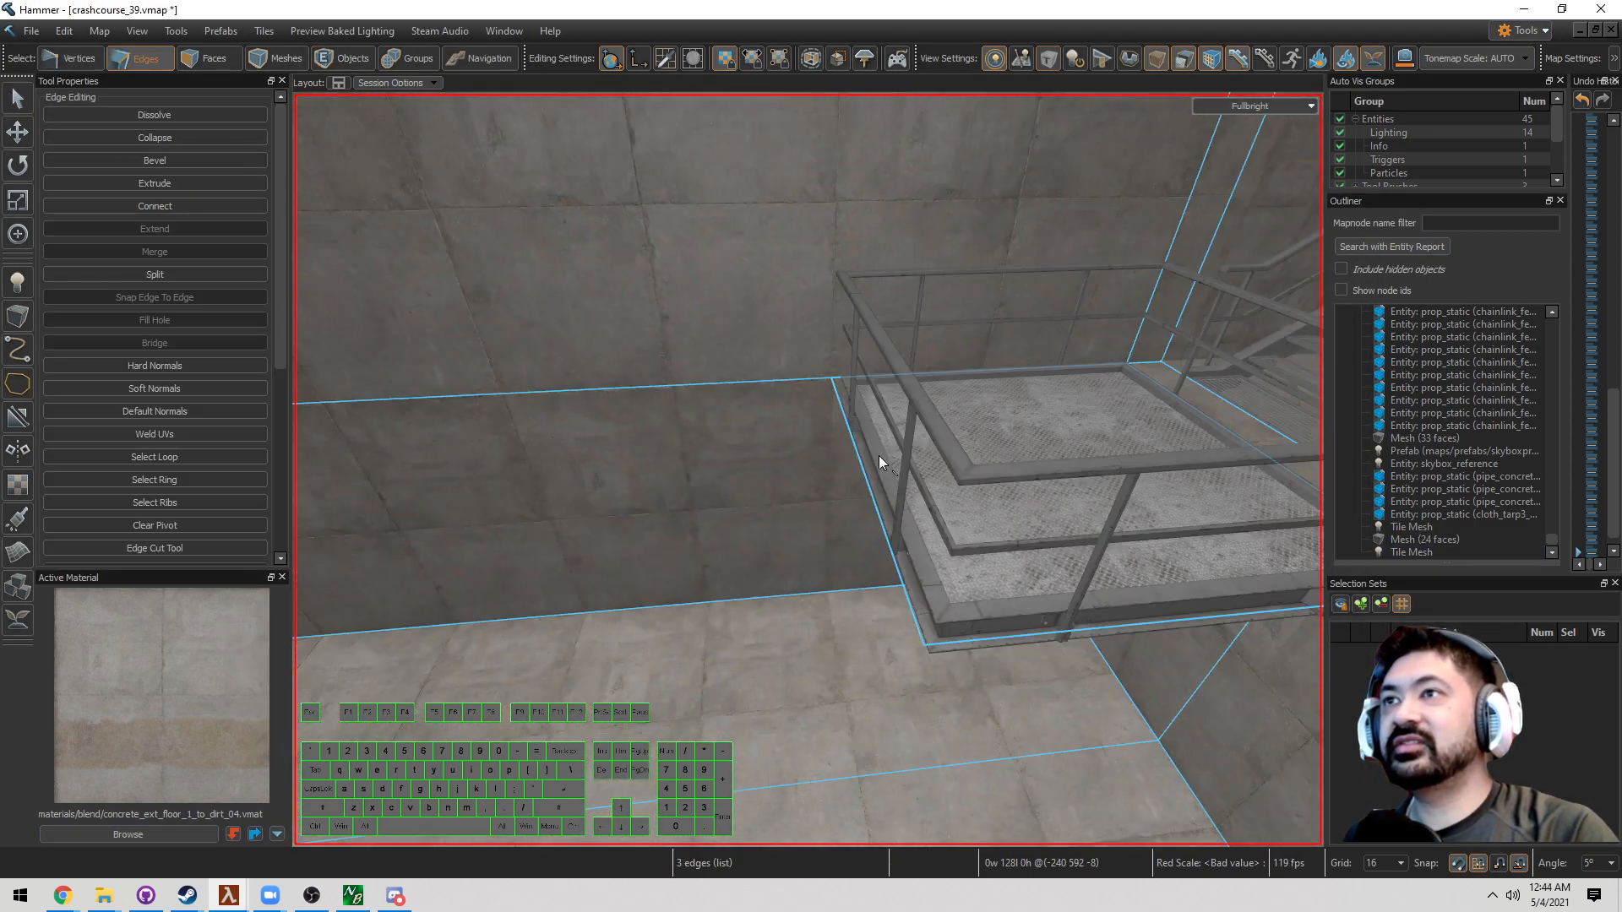
pyautogui.click(869, 469)
pyautogui.press('t')
pyautogui.moveTo(869, 469); pyautogui.dragTo(972, 556, button='right')
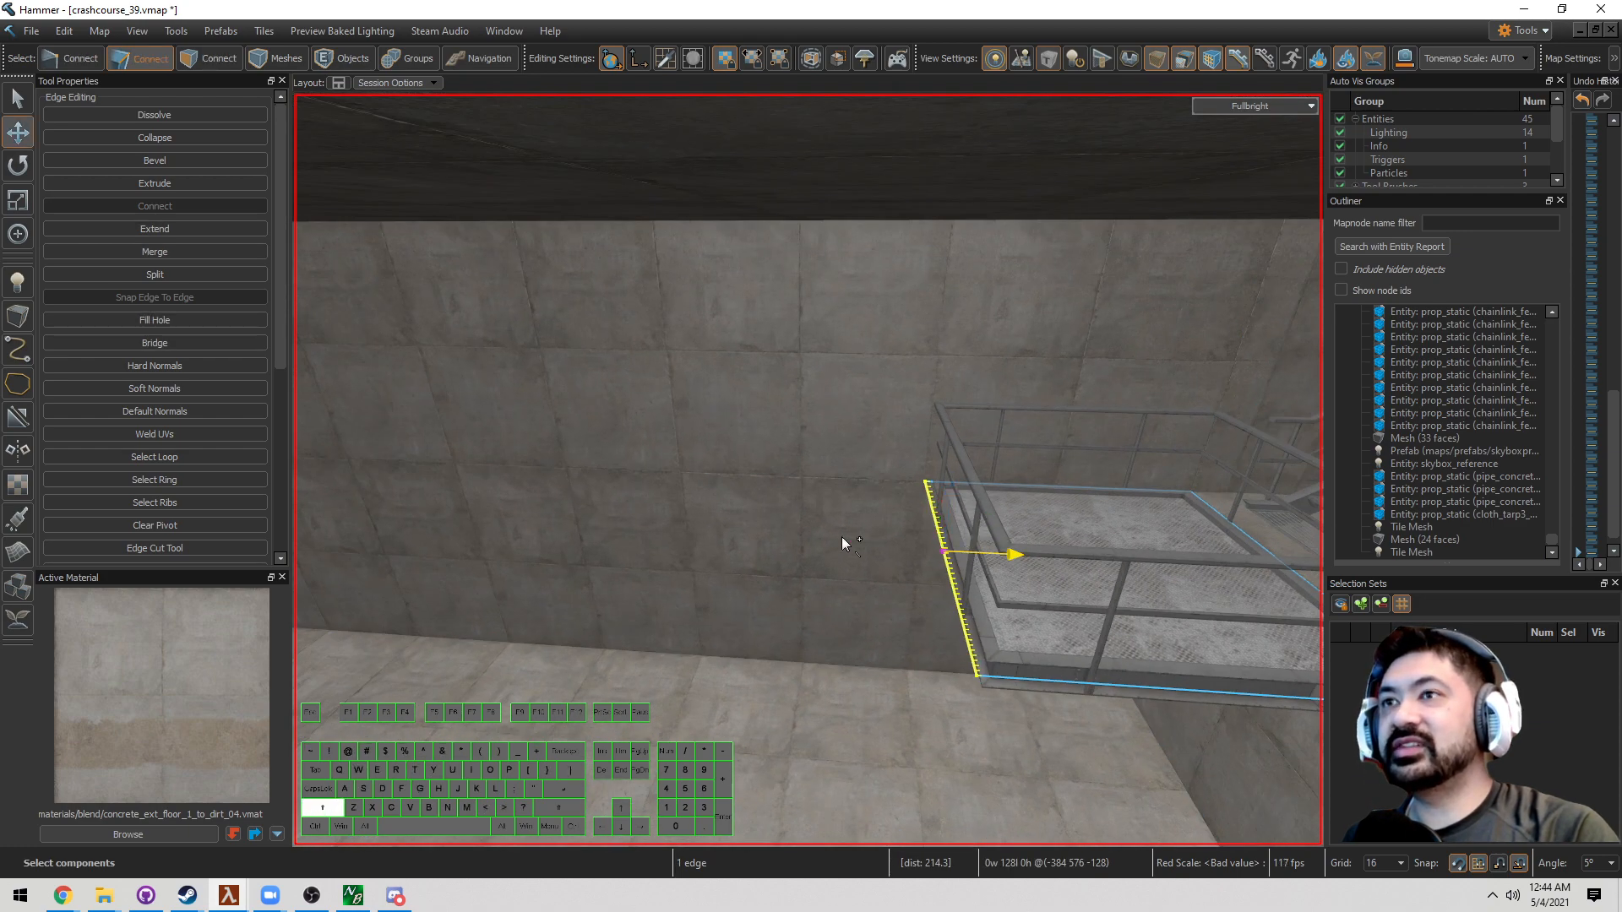
pyautogui.keyDown('shift'); pyautogui.moveTo(638, 558); pyautogui.dragTo(625, 561); pyautogui.keyUp('shift')
pyautogui.press('w')
pyautogui.press('a')
pyautogui.moveTo(618, 564); pyautogui.dragTo(771, 661, button='right')
pyautogui.hotkey('shift', 'g')
pyautogui.hotkey('shift', 'g')
pyautogui.hotkey('shift', 'g')
# Move the new catwalk tile mesh 16 units sideways to centre it on the descending stair
pyautogui.press('a')
pyautogui.press('w')
pyautogui.press('a')
pyautogui.press('5')
pyautogui.click(770, 656)
pyautogui.press('w')
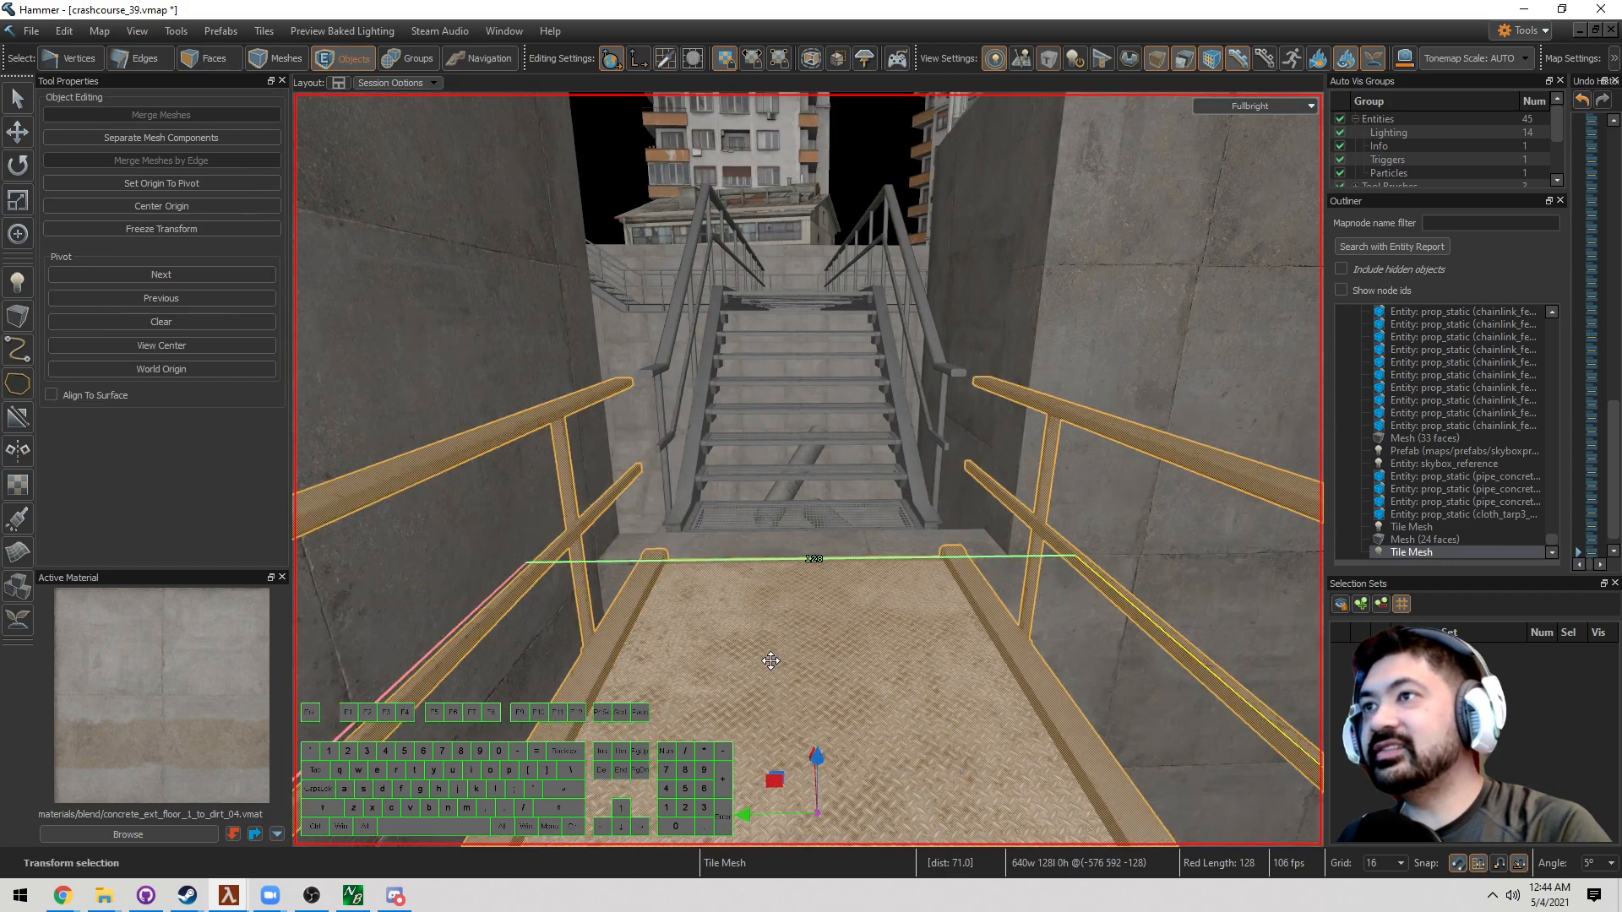
# Select all connected faces of the new catwalk and set their surface_connector tile property to yes
pyautogui.press('3')
pyautogui.press('s')
pyautogui.moveTo(874, 645)
pyautogui.mouseDown(button='right')
pyautogui.moveTo(807, 467)
pyautogui.moveTo(900, 630)
pyautogui.mouseUp(button='right')
pyautogui.doubleClick(900, 630)
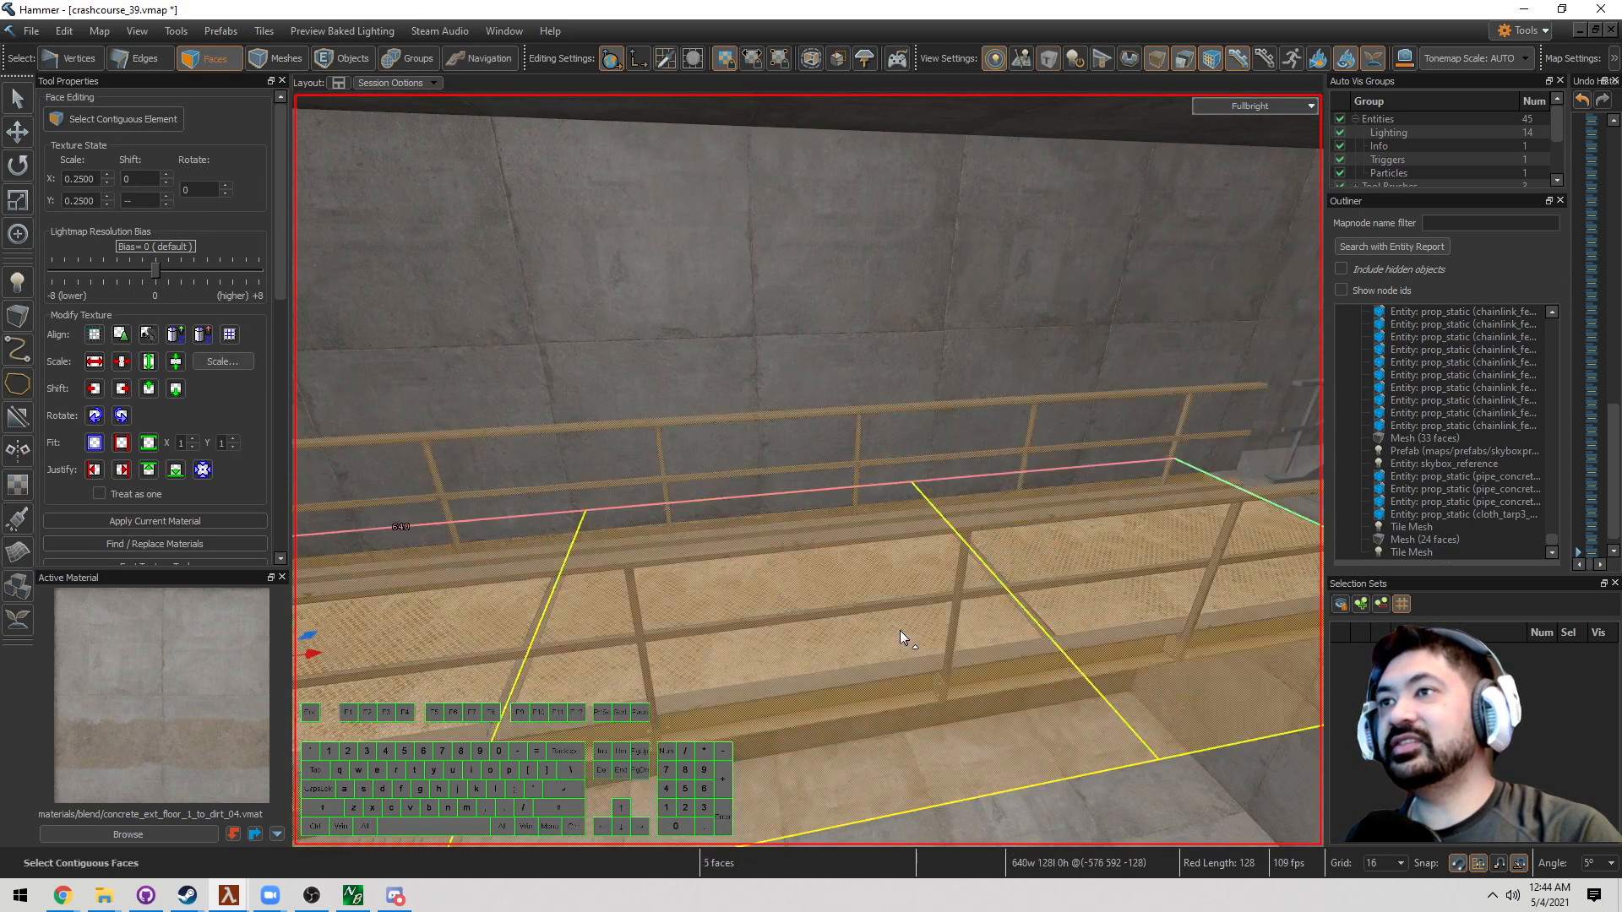
pyautogui.rightClick(900, 631)
pyautogui.moveTo(1032, 483)
pyautogui.moveTo(1240, 555)
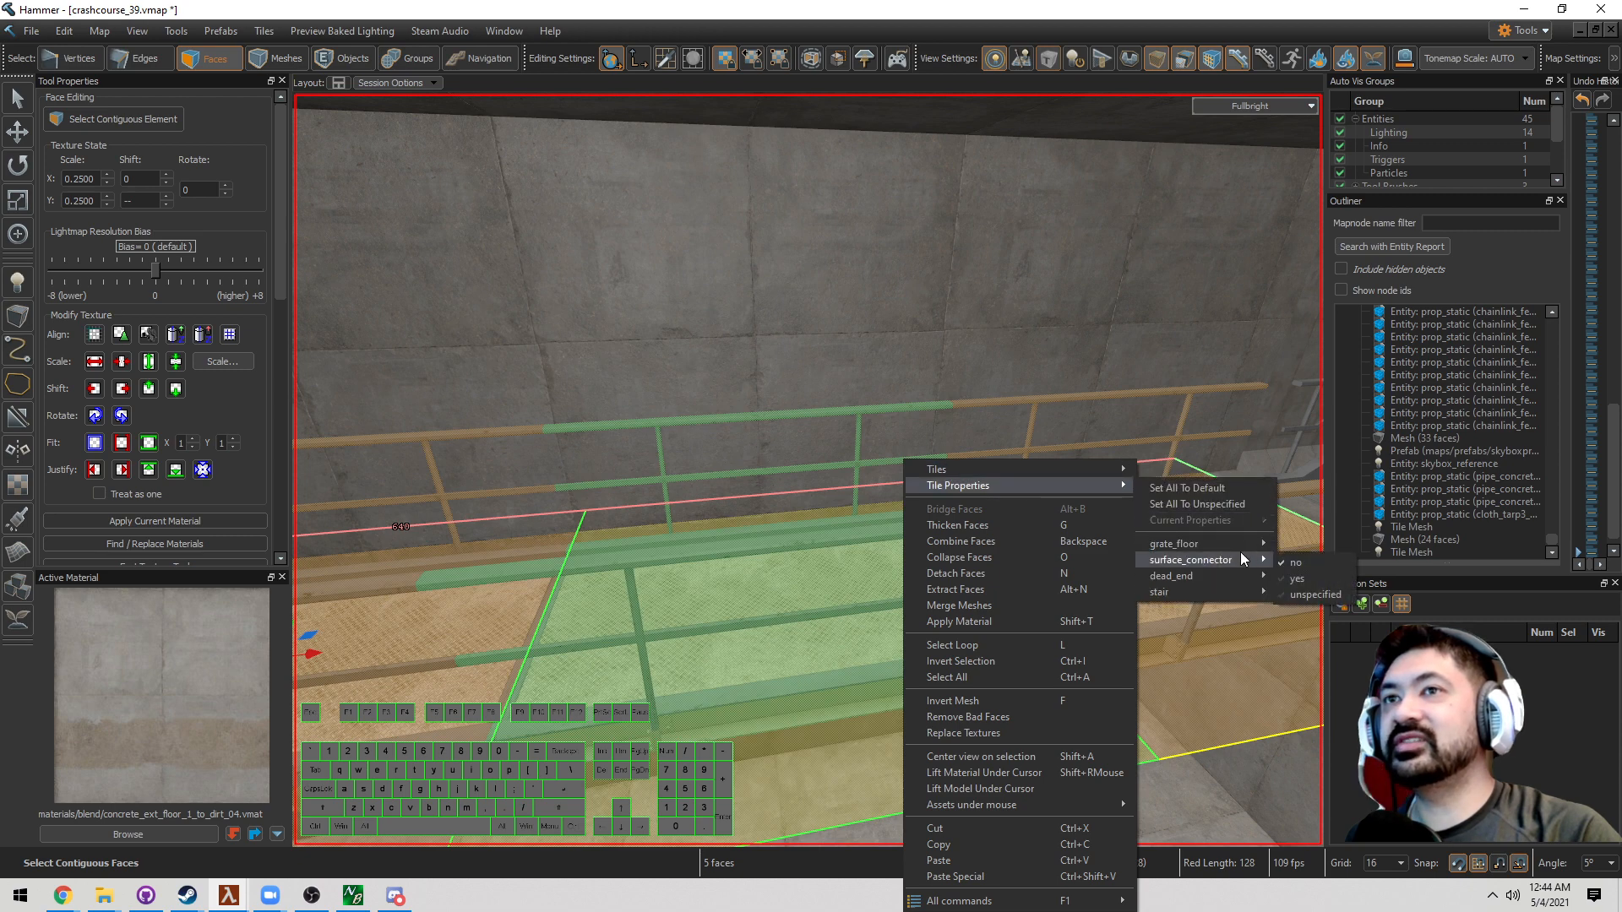
pyautogui.click(1338, 577)
# Examine the catwalk's supports against the tunnel floor and ceiling
pyautogui.press('s')
pyautogui.moveTo(1293, 575); pyautogui.dragTo(808, 470, button='right')
pyautogui.press('5')
pyautogui.press('w')
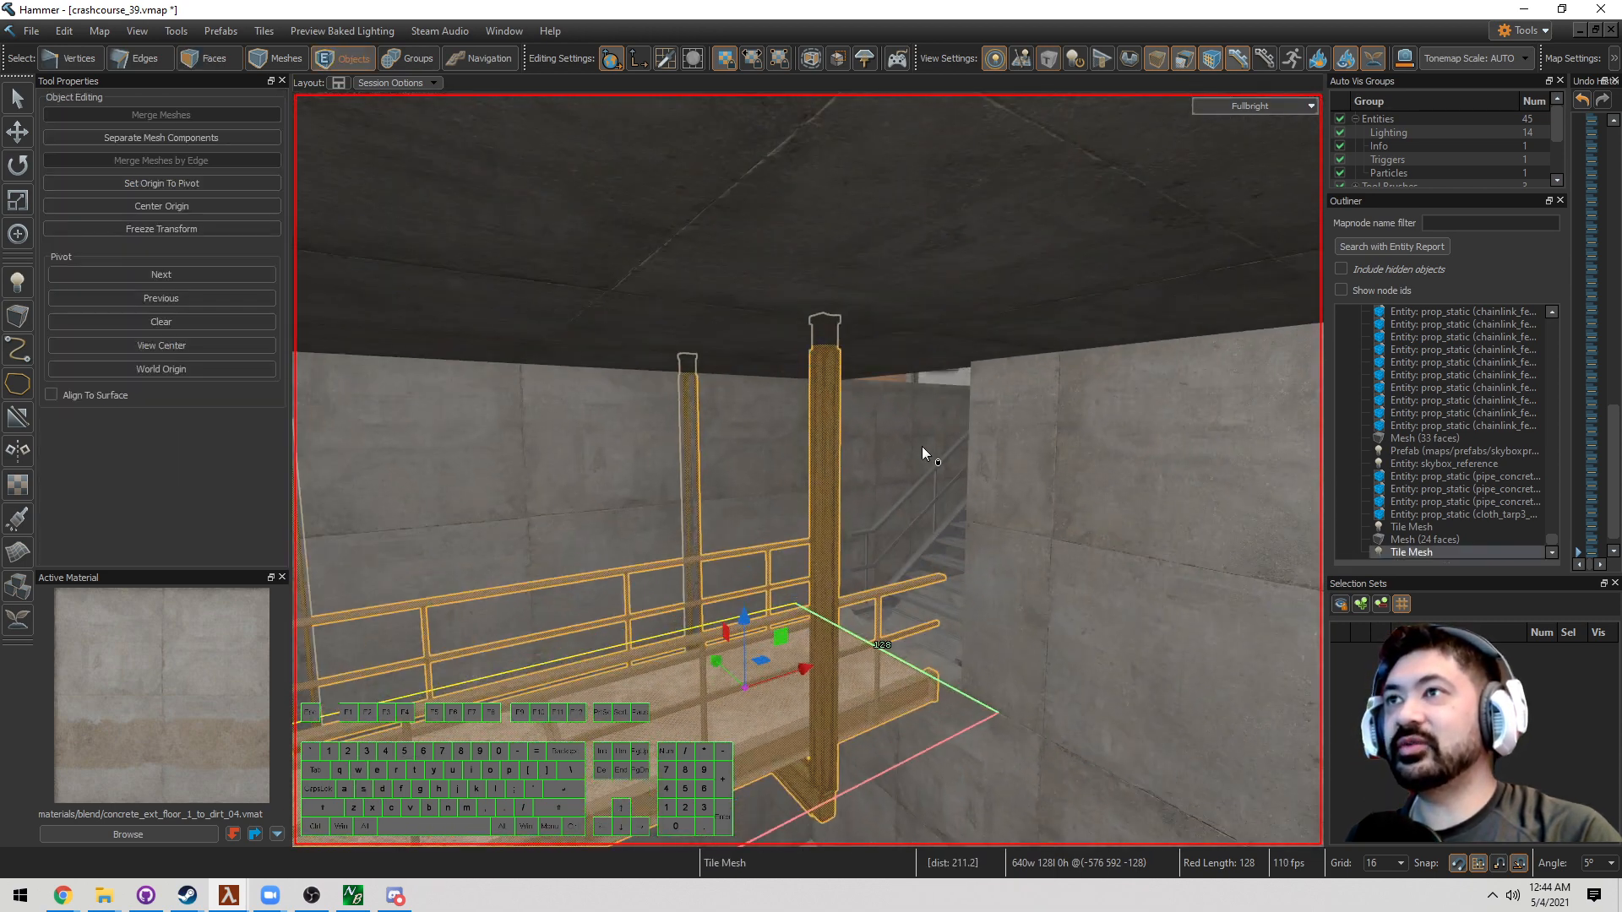
pyautogui.press('w')
pyautogui.moveTo(921, 448); pyautogui.dragTo(808, 470, button='right')
pyautogui.press('w')
pyautogui.press('w')
# Select the two faces of the room's widened side wall and move them outward 80 units
pyautogui.press('3')
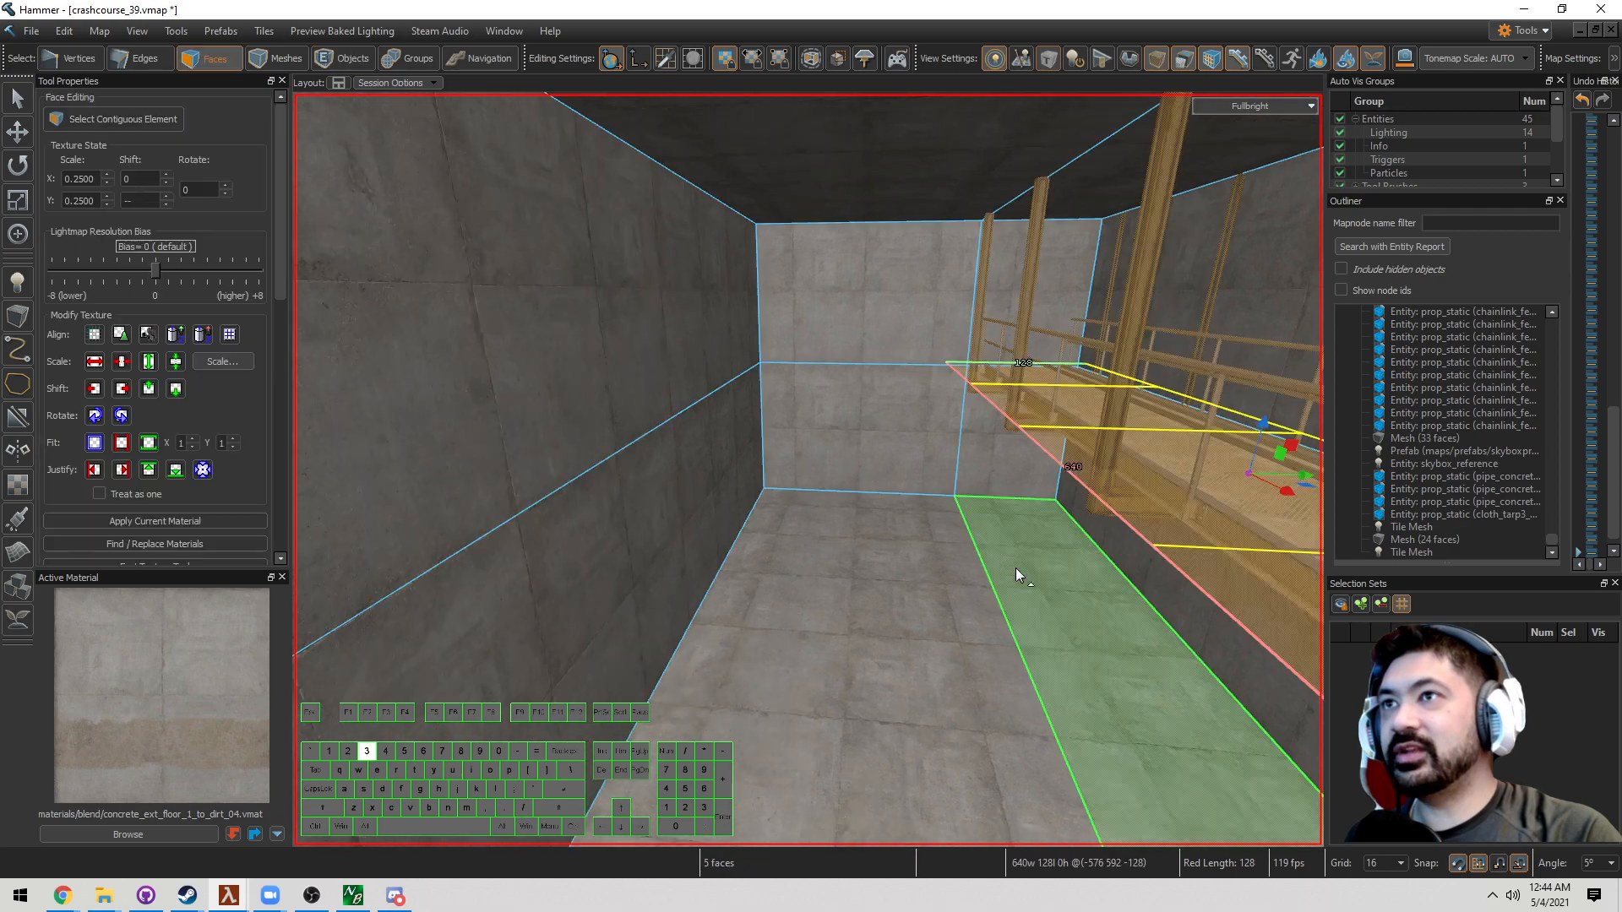
pyautogui.moveTo(900, 489); pyautogui.dragTo(808, 469, button='right')
pyautogui.click(948, 517)
pyautogui.keyDown('shift'); pyautogui.click(929, 615); pyautogui.keyUp('shift')
pyautogui.press('s')
pyautogui.moveTo(929, 615); pyautogui.dragTo(807, 470, button='right')
pyautogui.press('w')
pyautogui.moveTo(627, 550); pyautogui.dragTo(657, 551, button='right')
pyautogui.press('w')
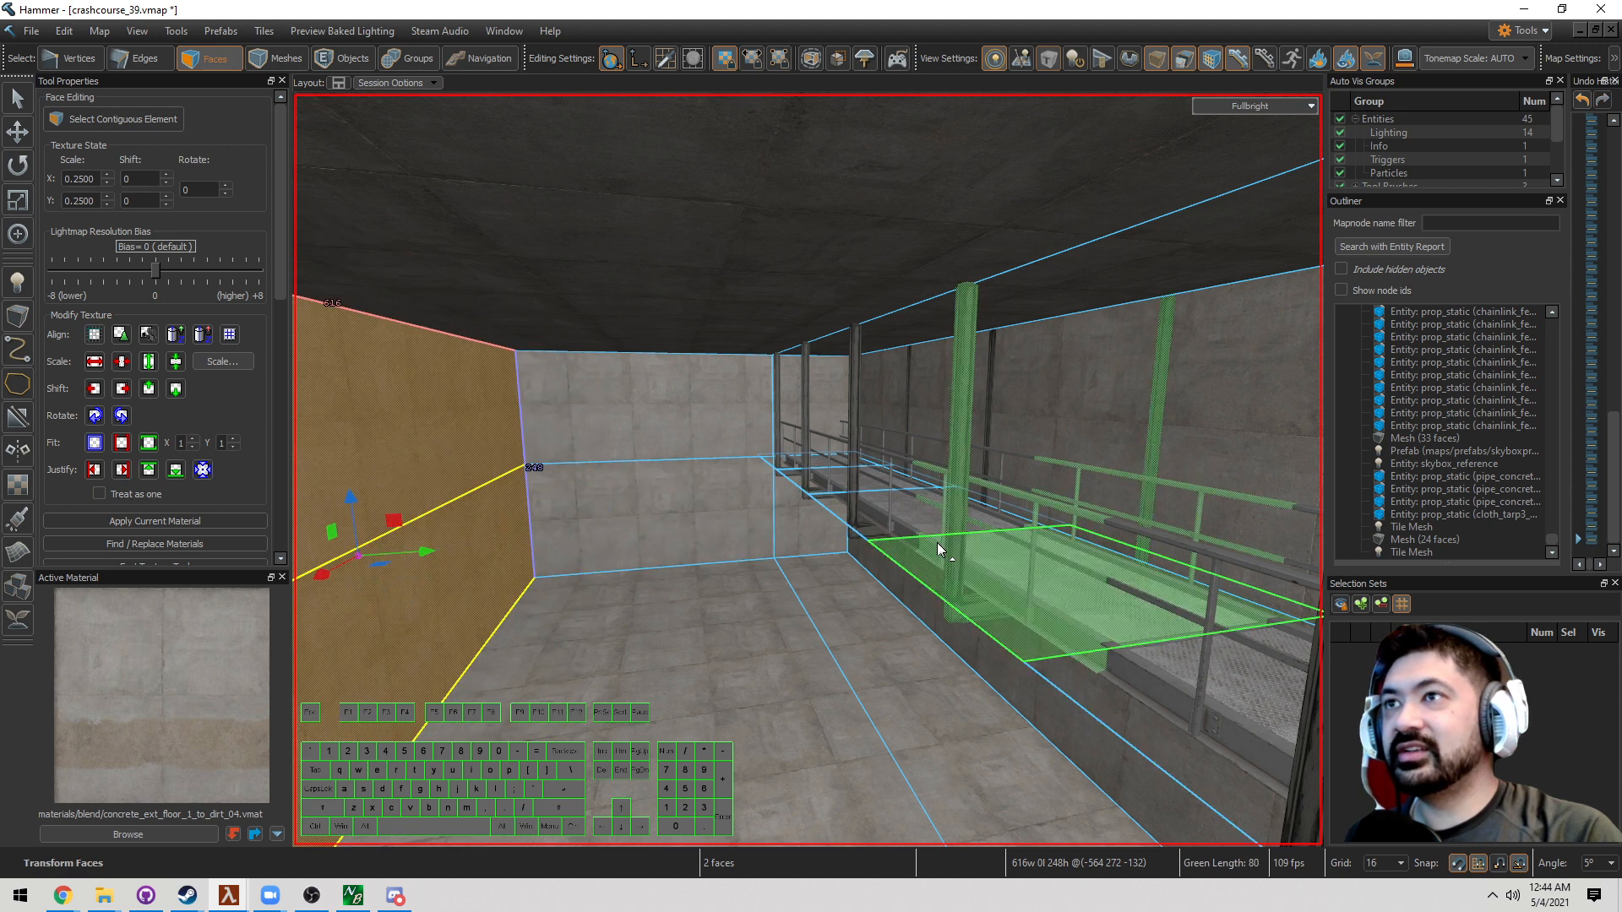
# Extrude the side edge of one catwalk tile 128 units into the open room as a side branch
pyautogui.press('2')
pyautogui.click(892, 562)
pyautogui.moveTo(893, 561); pyautogui.dragTo(807, 470, button='right')
pyautogui.press('w')
pyautogui.press('d')
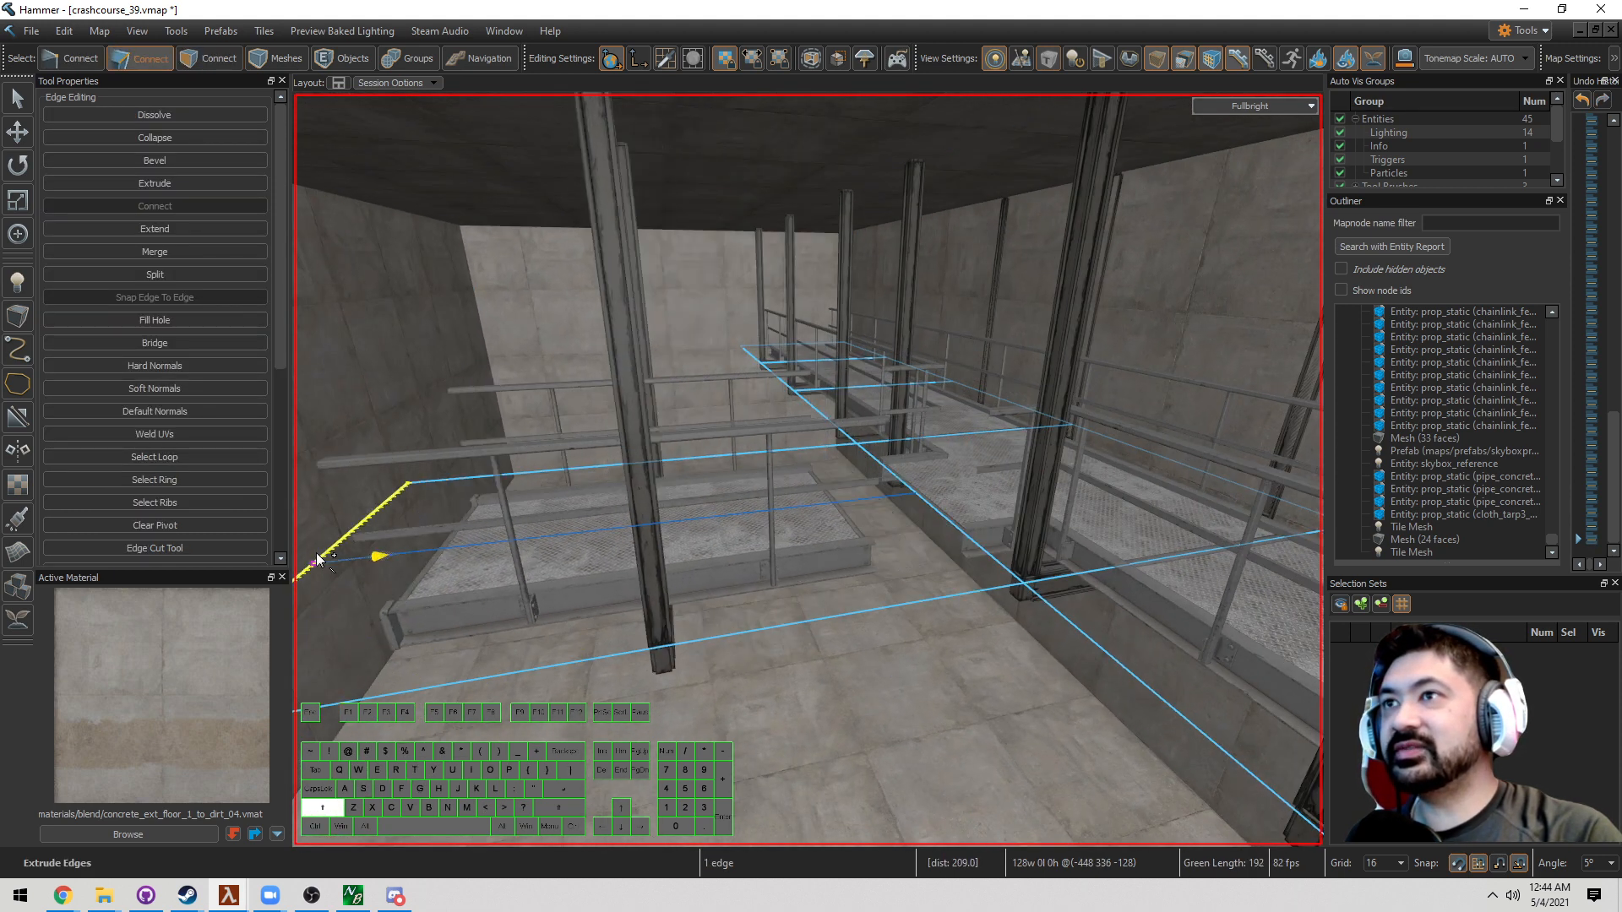
# Examine the catwalk's new side branch and its supports from several angles in the room
pyautogui.press('5')
pyautogui.press('a')
pyautogui.moveTo(555, 550); pyautogui.dragTo(808, 469, button='right')
pyautogui.press('Escape')
pyautogui.press('w')
pyautogui.press('d')
pyautogui.moveTo(892, 681); pyautogui.dragTo(807, 470, button='right')
pyautogui.press('w')
pyautogui.moveTo(678, 647); pyautogui.dragTo(808, 470, button='right')
pyautogui.press('w')
pyautogui.press('3')
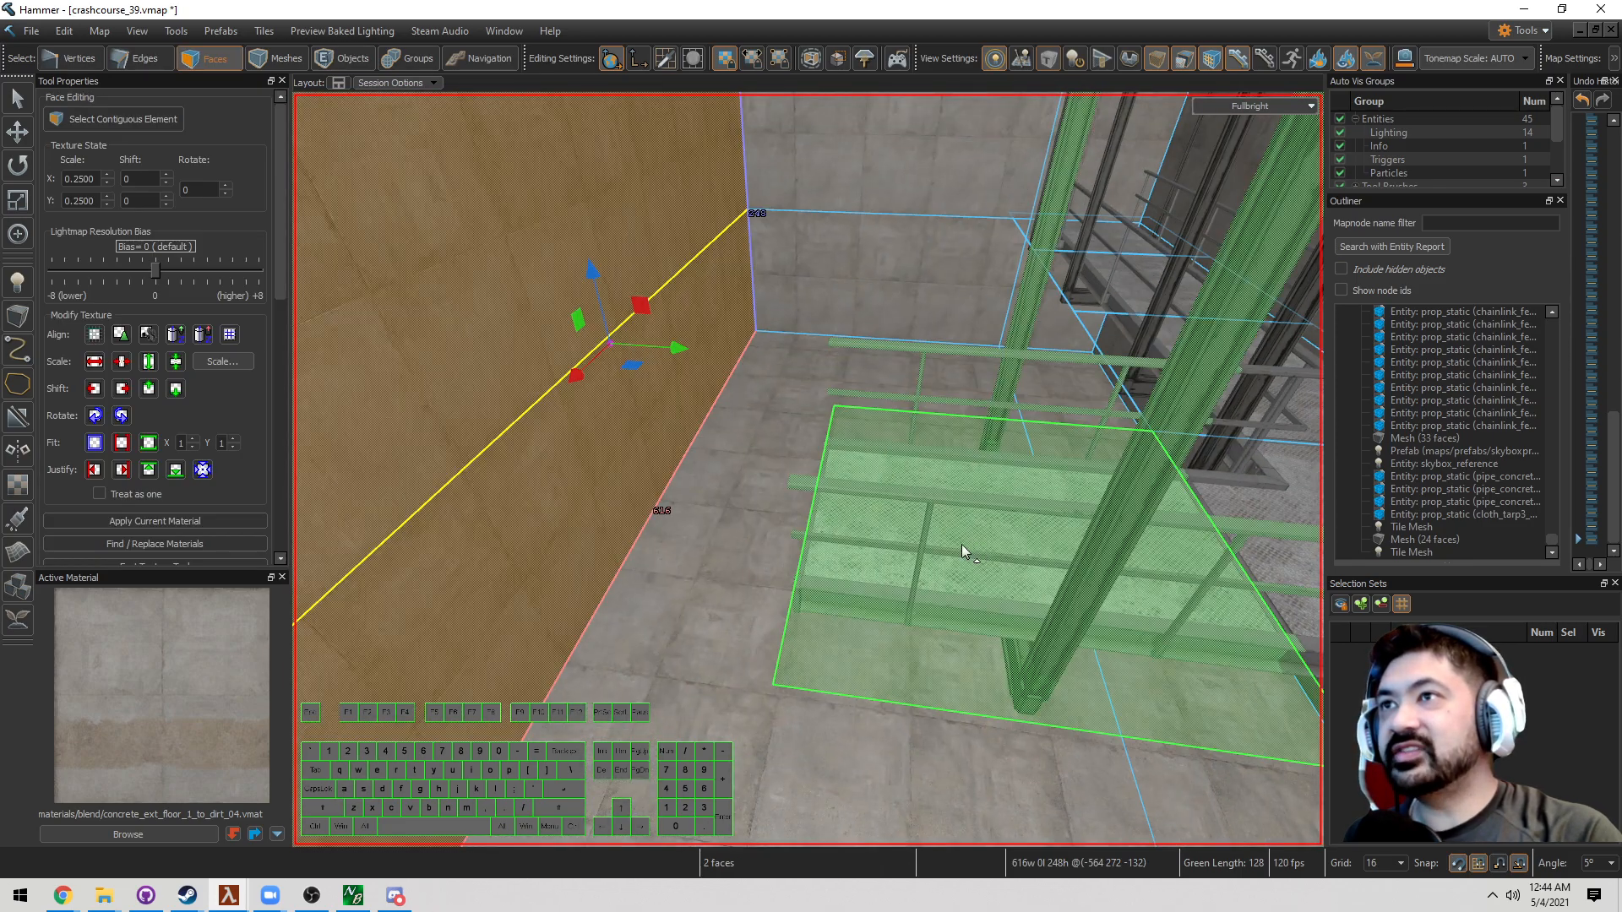
# Change the dead_end tile property of the catwalk's side-branch tile, return to object selection and clear the selection
pyautogui.click(966, 544)
pyautogui.rightClick(971, 541)
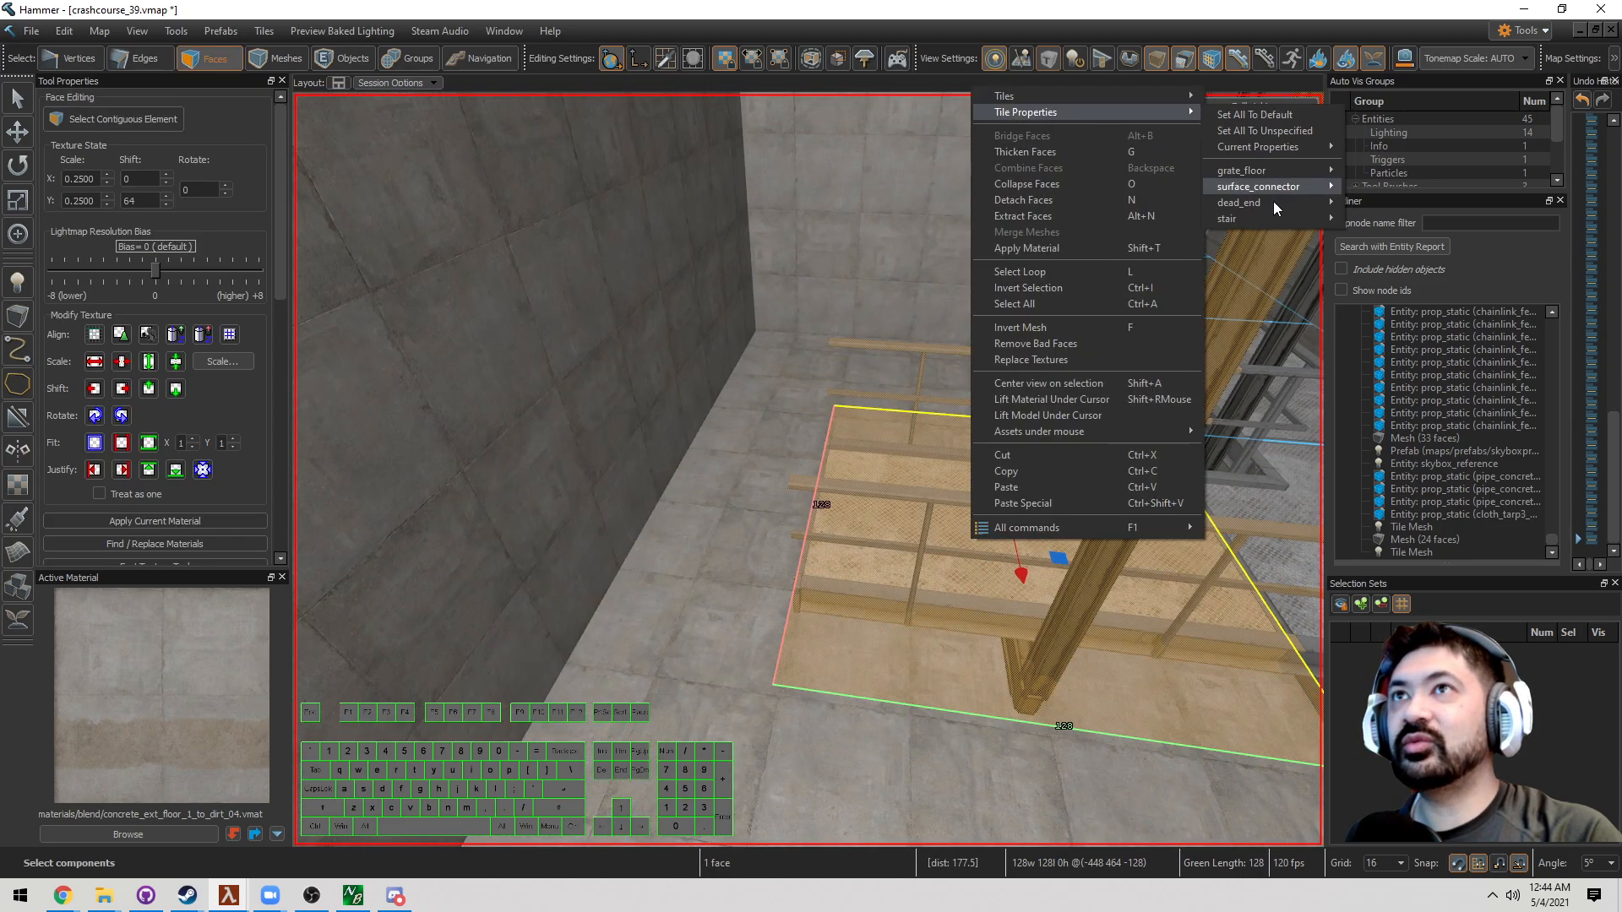
pyautogui.moveTo(1274, 203)
pyautogui.click(1420, 224)
pyautogui.press('5')
pyautogui.press('Escape')
# Examine the finished catwalk, its stairs and the ledge doorway from outside above the trench
pyautogui.moveTo(960, 327); pyautogui.dragTo(808, 469, button='right')
pyautogui.press('a')
pyautogui.press('w')
pyautogui.press('w')
pyautogui.press('s')
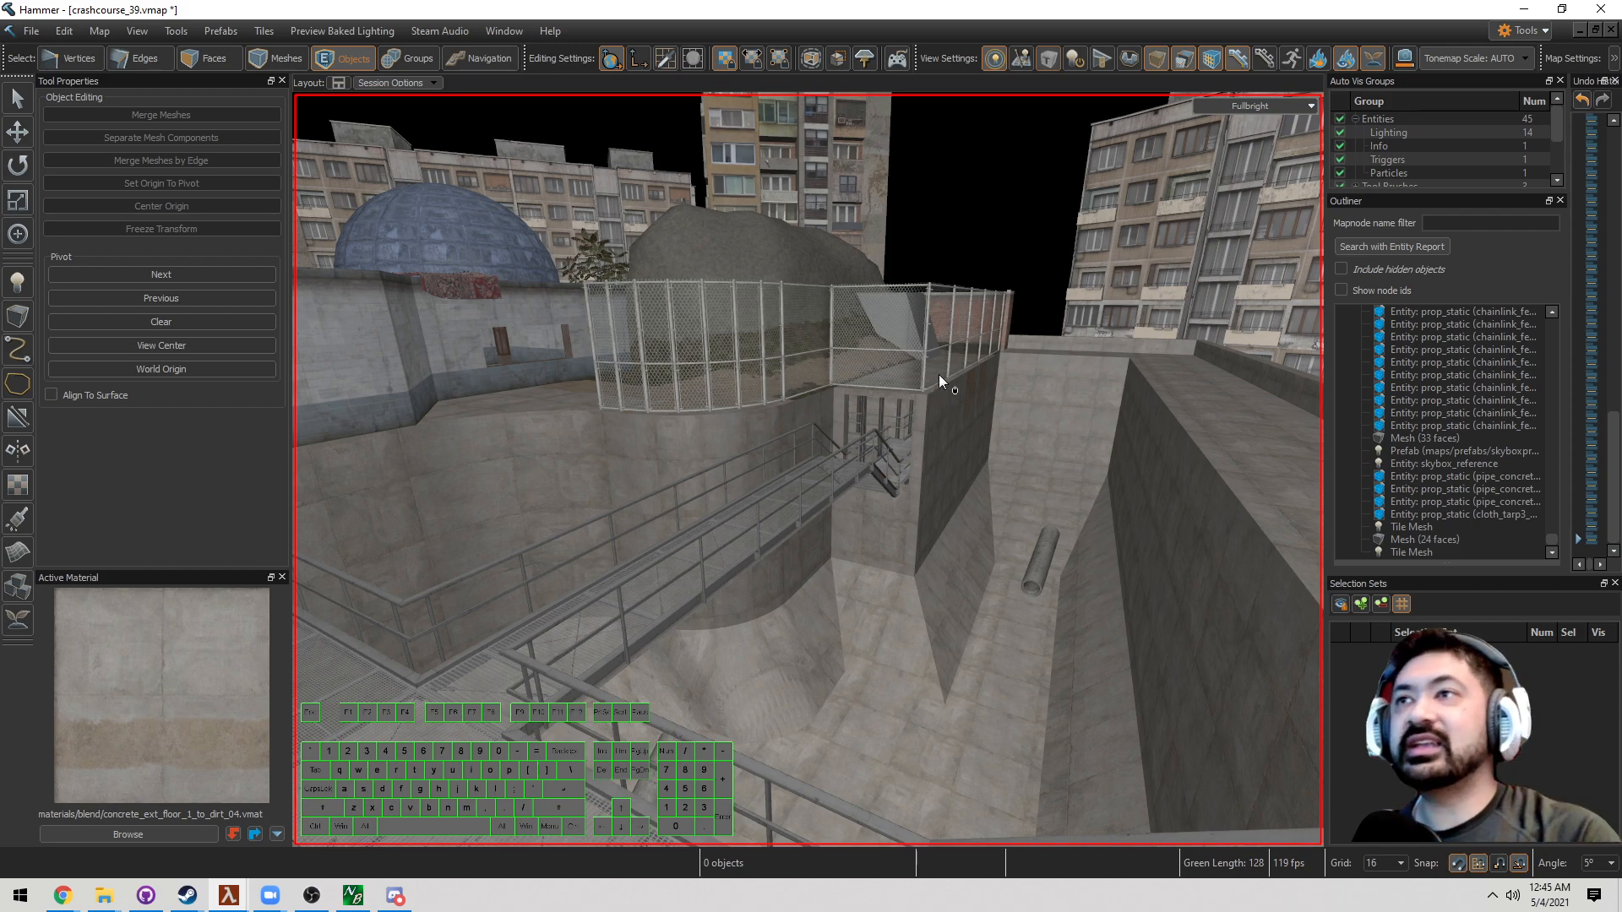
pyautogui.press('w')
pyautogui.moveTo(939, 373); pyautogui.dragTo(1068, 436, button='right')
pyautogui.press('s')
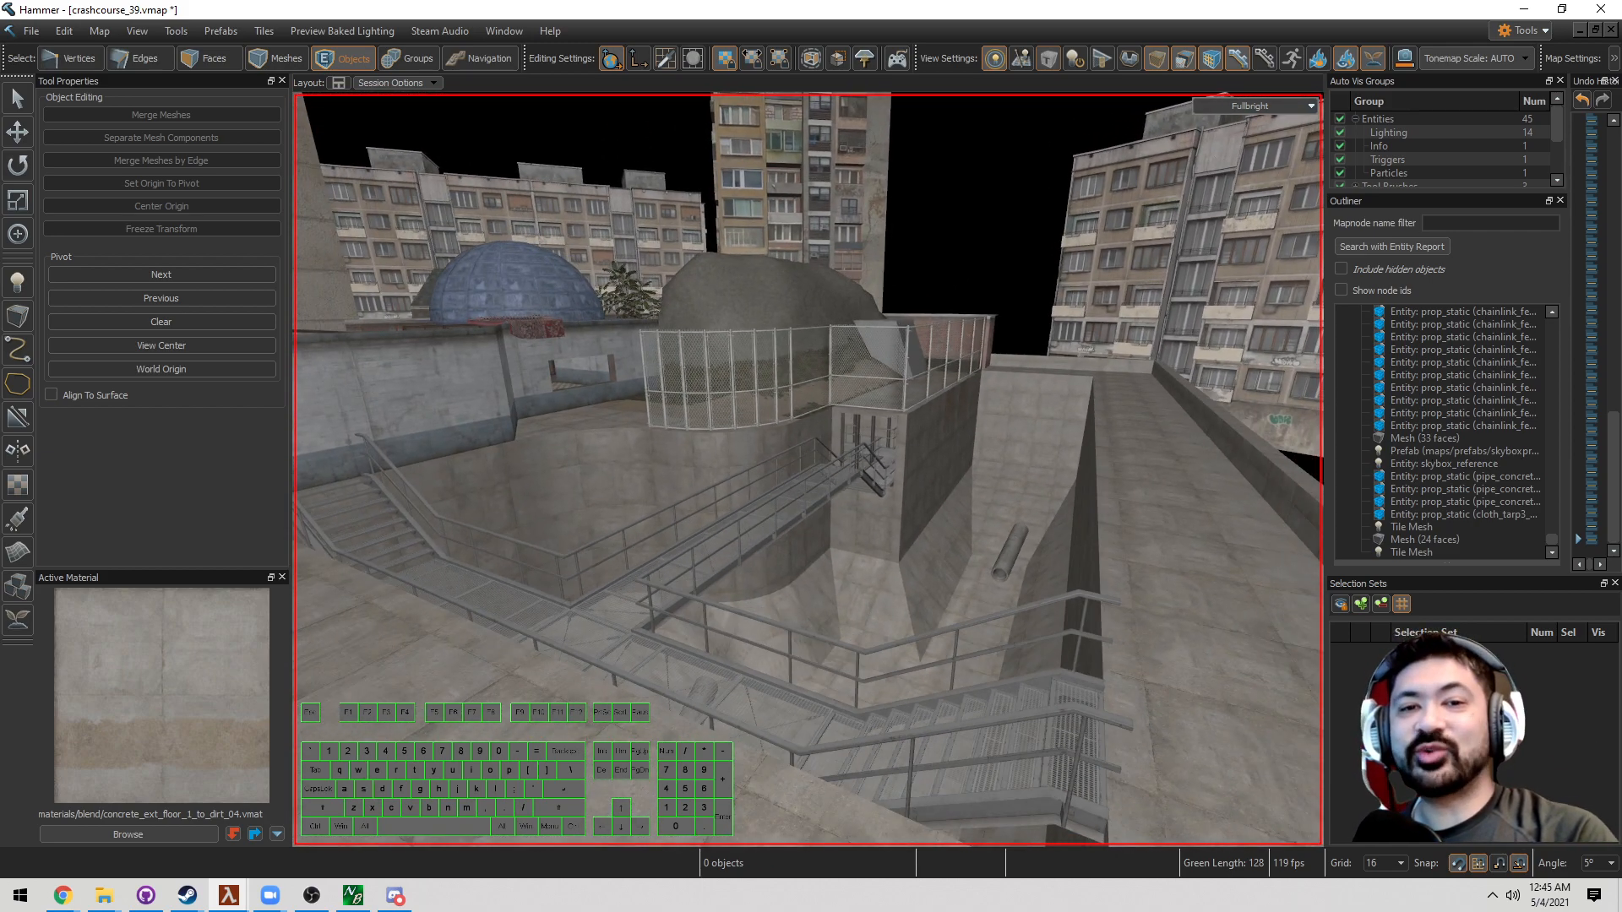